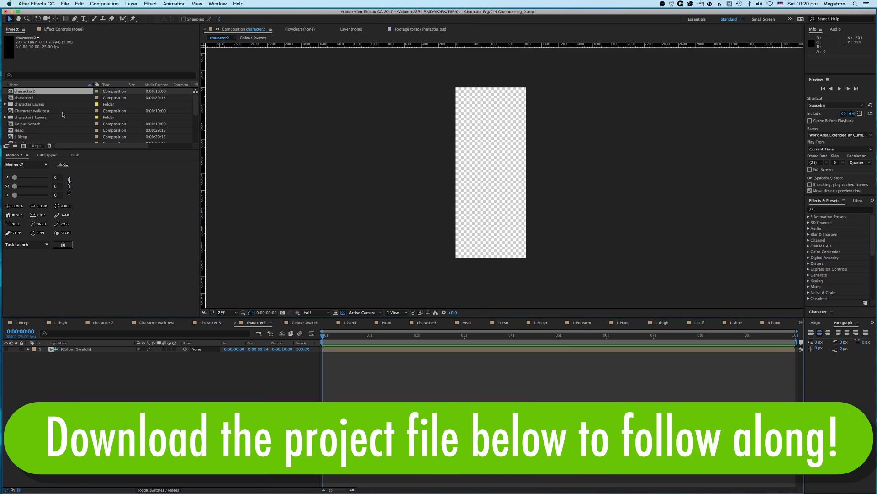
Open the character3 composition and copy all of its layers
double_click(30, 98)
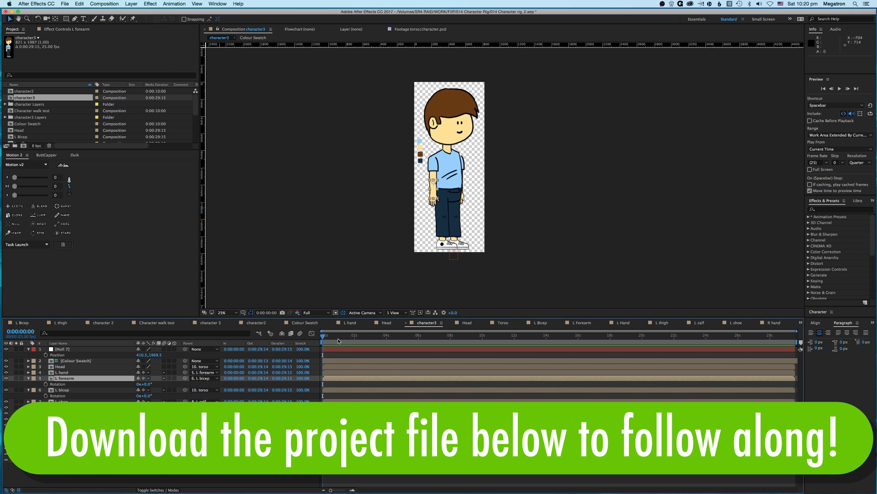
left_click(28, 349)
key("super+a")
key("super+c")
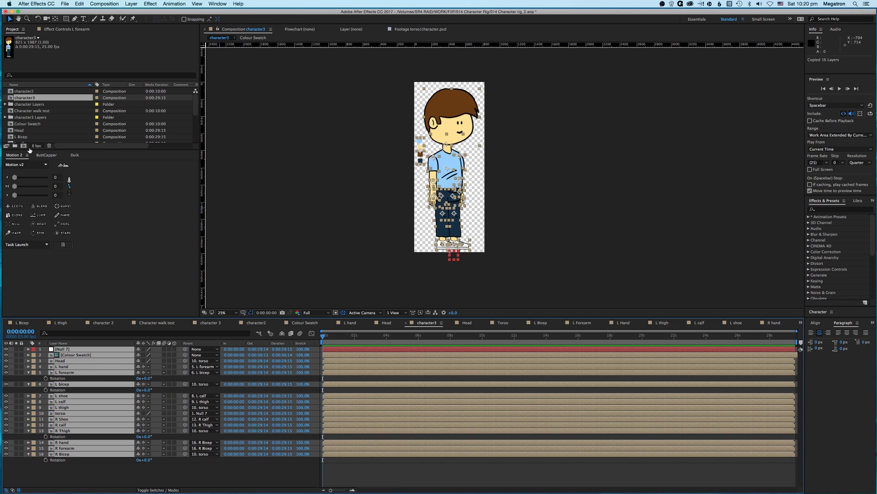
Create a new 1920 x 1080, 25 fps composition named Walk cycle
key("super+n")
type("Wal")
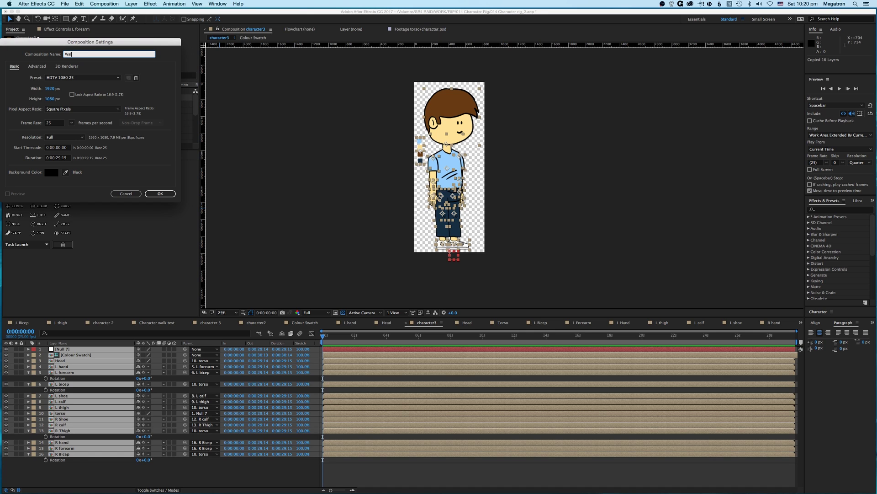
type("k cyc")
key("Return")
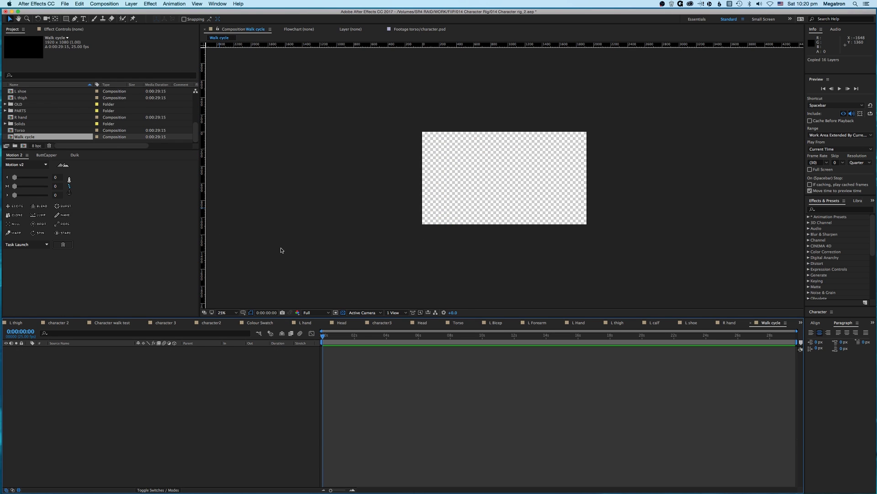
Paste the copied character layers into the Walk cycle composition and scale Null 7 down to about 69%
key("super+v")
left_click(41, 457)
left_click(62, 349)
key("s")
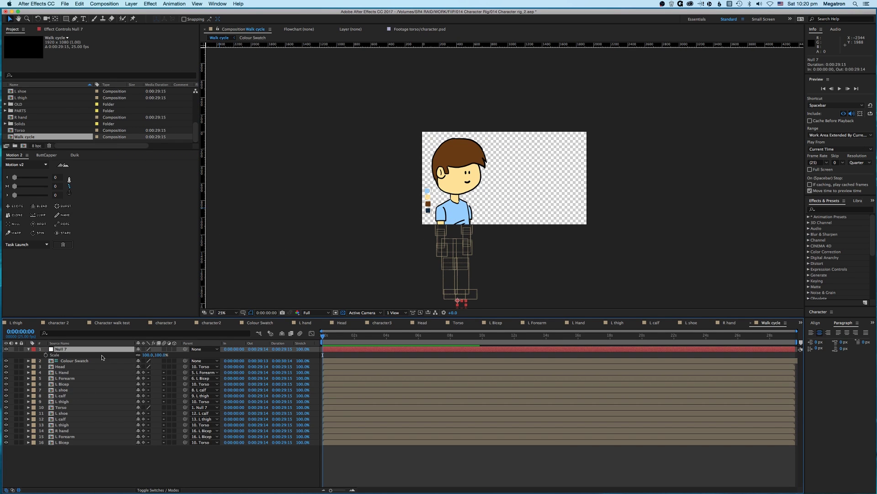
left_click_drag(146, 355, 135, 355)
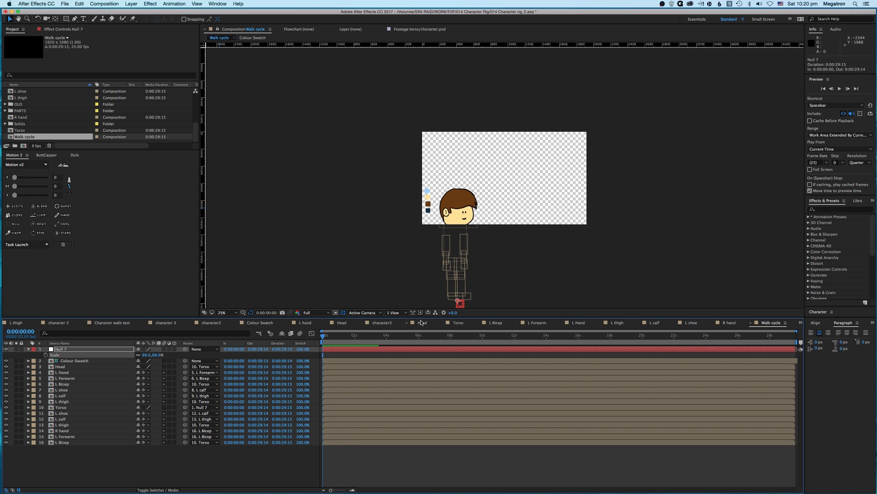
Move Null 7 to position 942.5, 1047.5 and scale it to 53% to fit the whole character in the frame
left_click_drag(460, 277, 423, 200)
key("ctrl+z")
key("period")
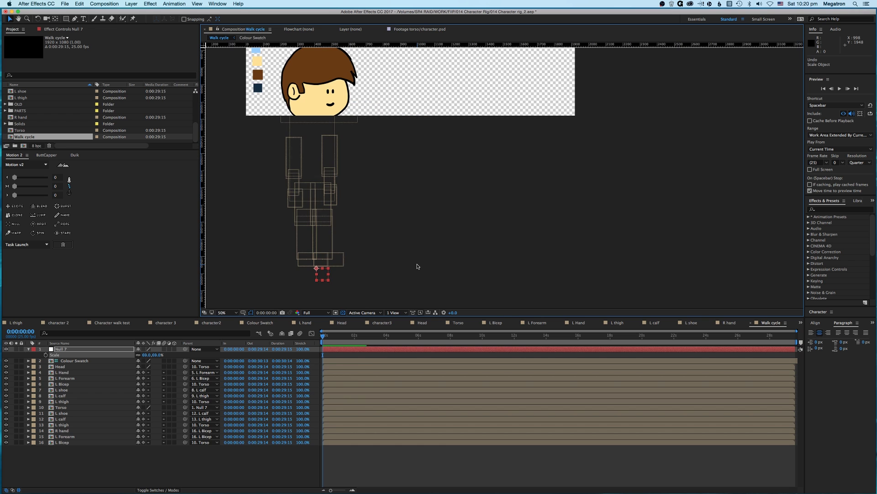
left_click_drag(354, 193, 413, 105)
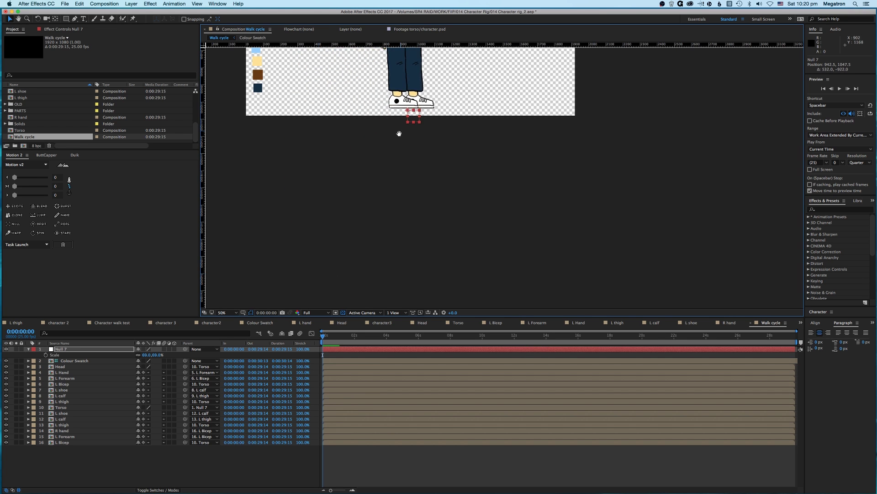
scroll(413, 105, "up", 5)
left_click_drag(147, 355, 137, 354)
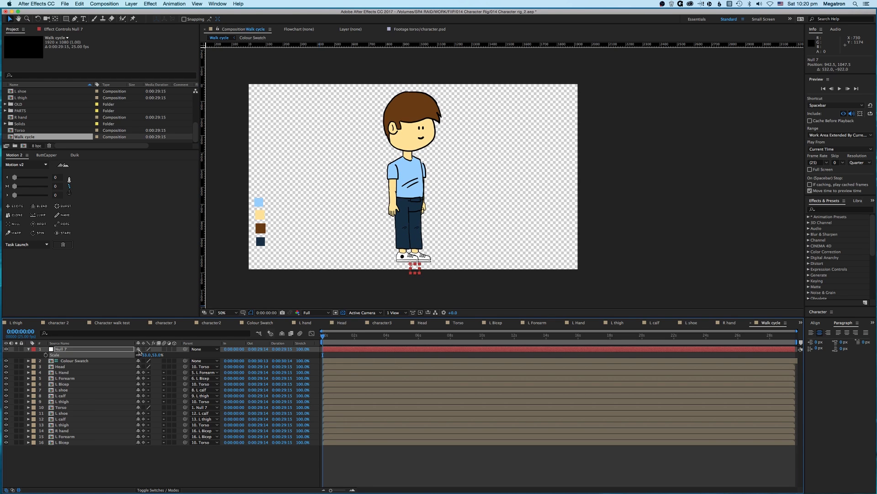
Set the Walk cycle composition's frame rate to 25 fps and its duration to 5 seconds
key("super+k")
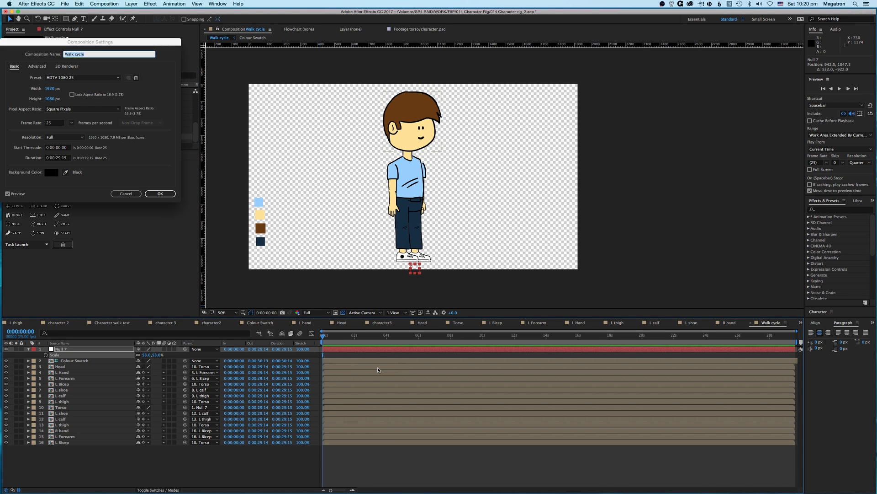
double_click(52, 123)
type("1")
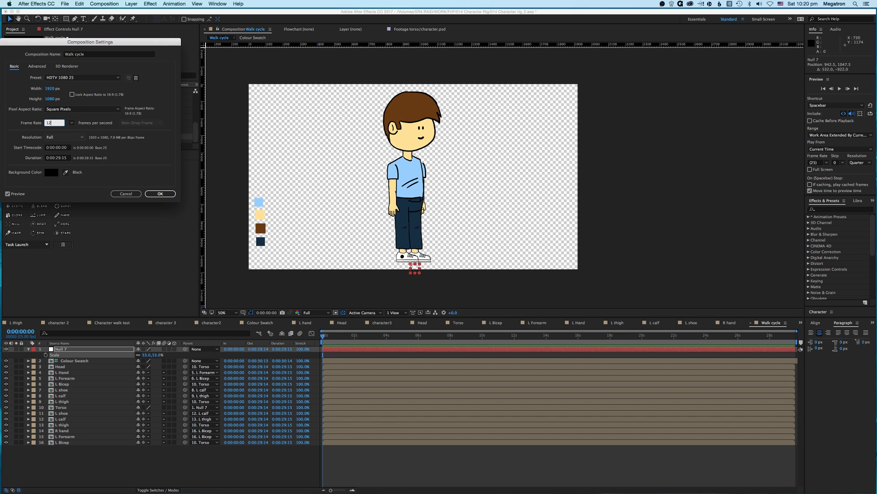
type("25")
left_click(63, 159)
type("5")
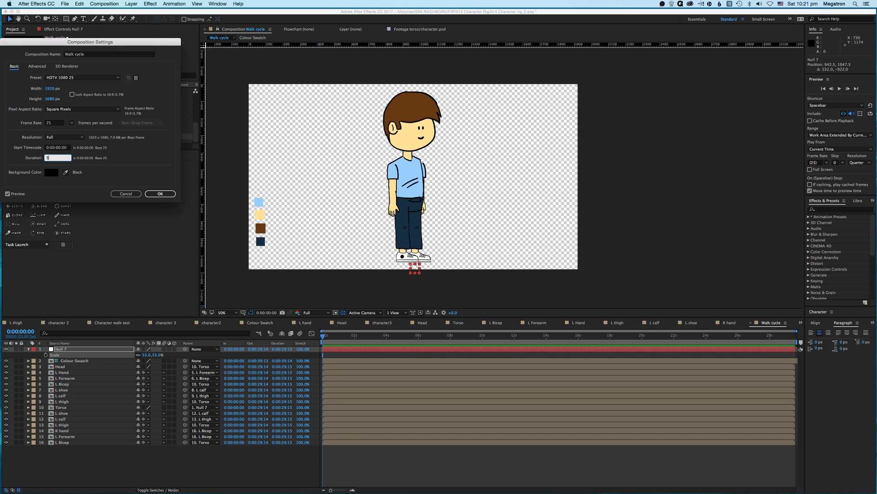
key("Return")
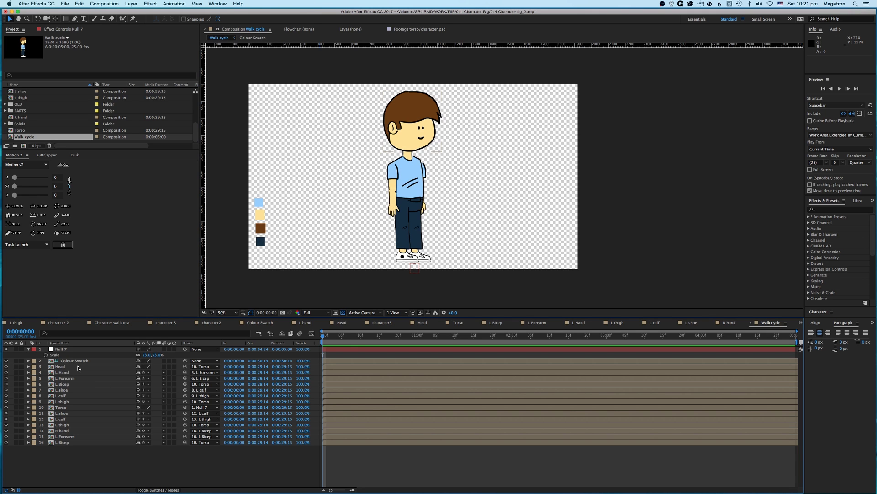
Try to place a horizontal ruler guide across the character's shoes and undo it
left_click(414, 268)
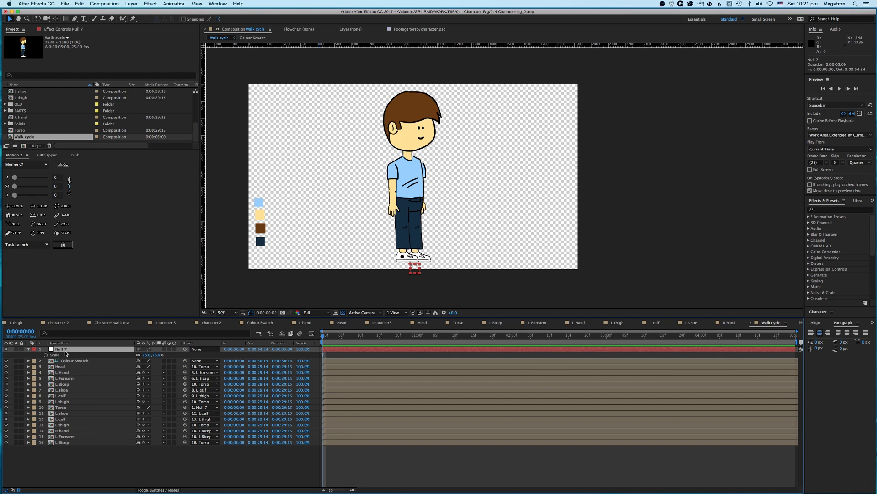
mouse_move(406, 45)
left_mouse_down()
mouse_move(408, 131)
mouse_move(418, 103)
mouse_move(416, 55)
left_mouse_up()
left_click(415, 48)
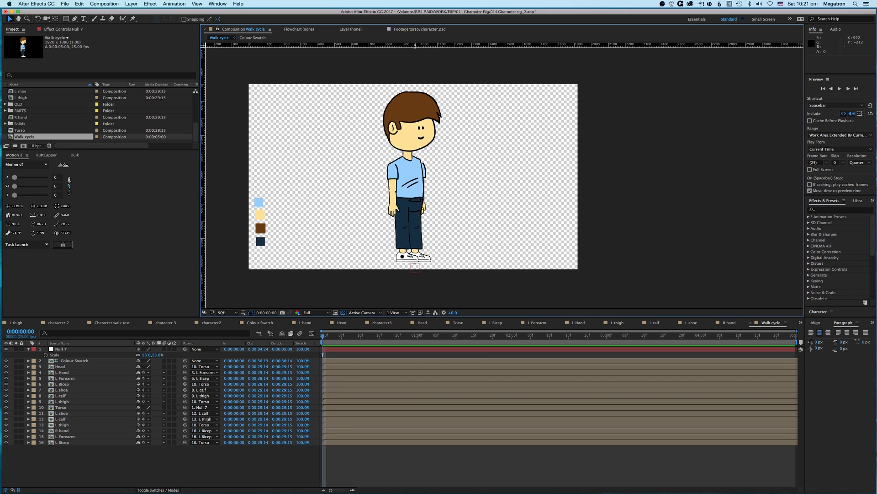
left_click(200, 3)
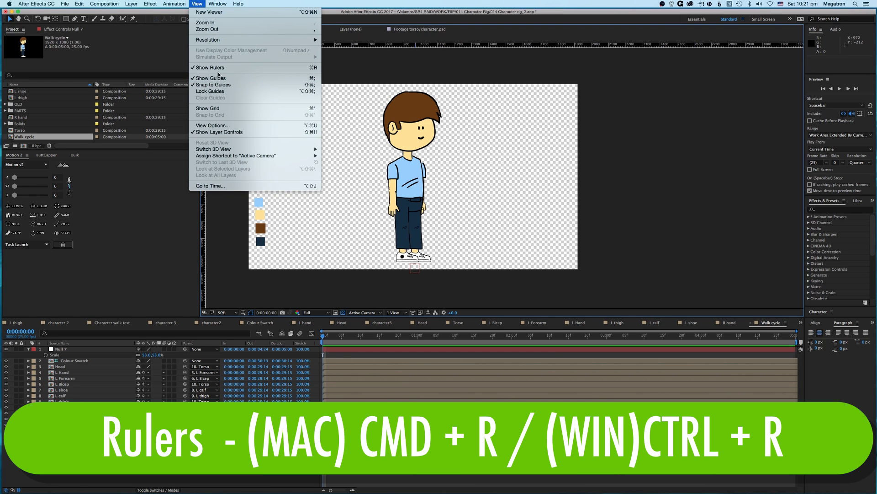
left_click(385, 76)
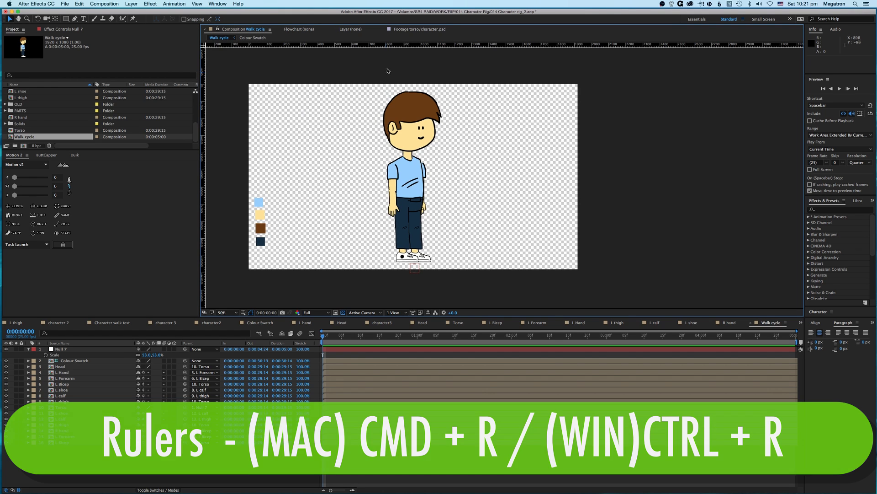
left_click_drag(388, 44, 387, 258)
key("super+z")
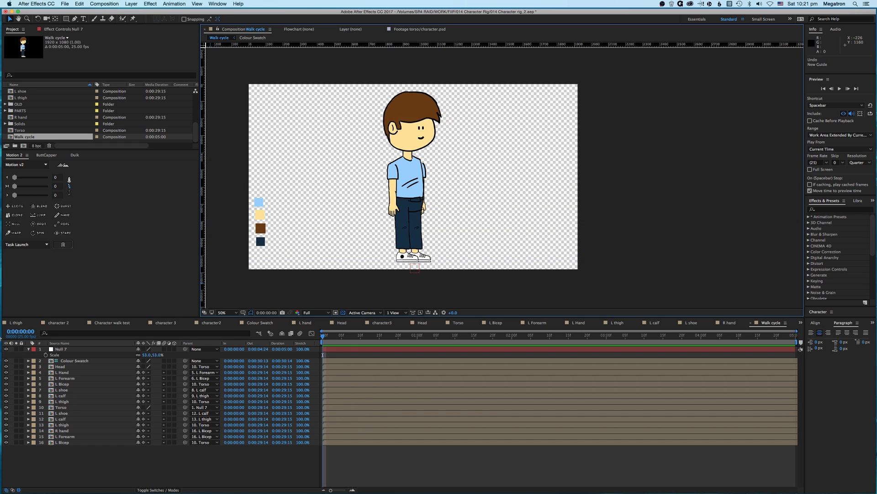
Move Null 7 straight down to position 942.5, 1091.5 to rest the shoes on the lower frame edge
left_click(61, 348)
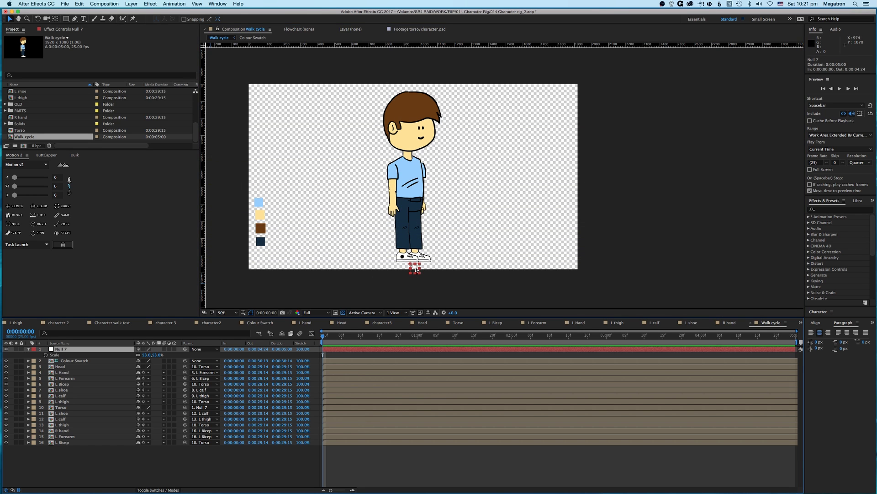
left_click_drag(415, 269, 416, 275)
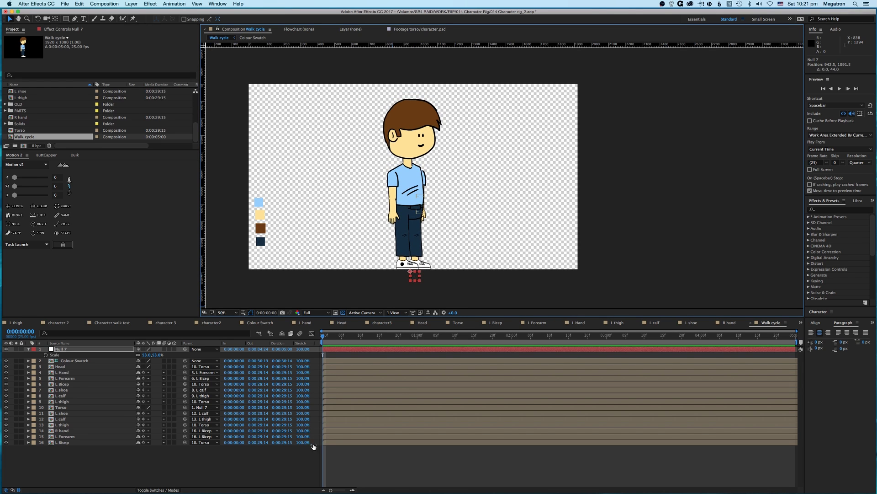
left_click(350, 465)
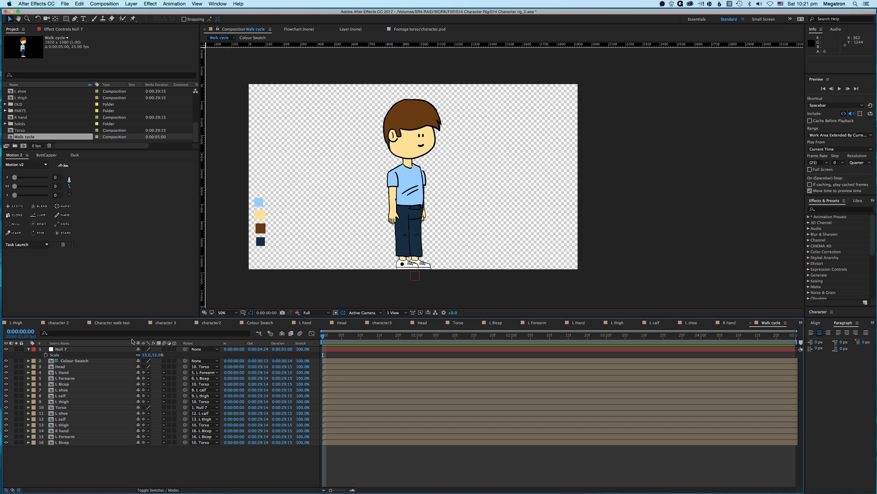
Keyframe Null 7's Position at frame 0, lowering the character to 942.5, 1119.5
left_click(62, 350)
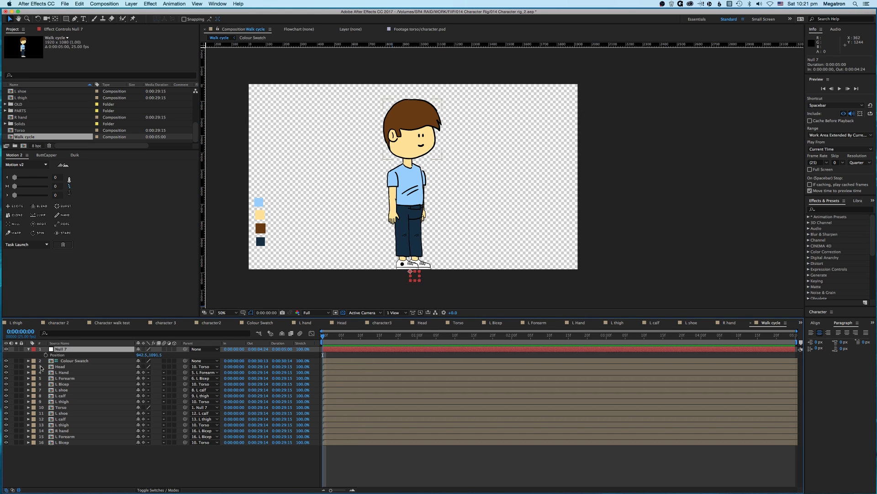
key("p")
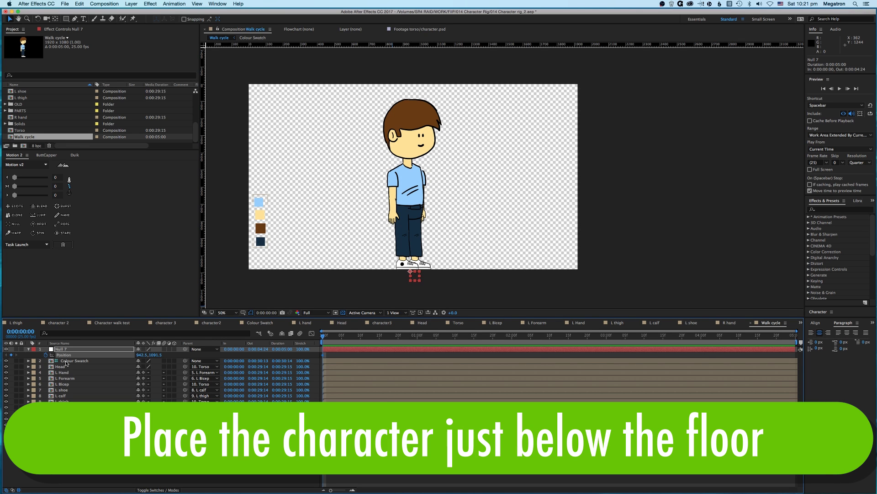
key("shift+Down")
key("shift+Down")
key("shift+Down")
key("Up")
key("Up")
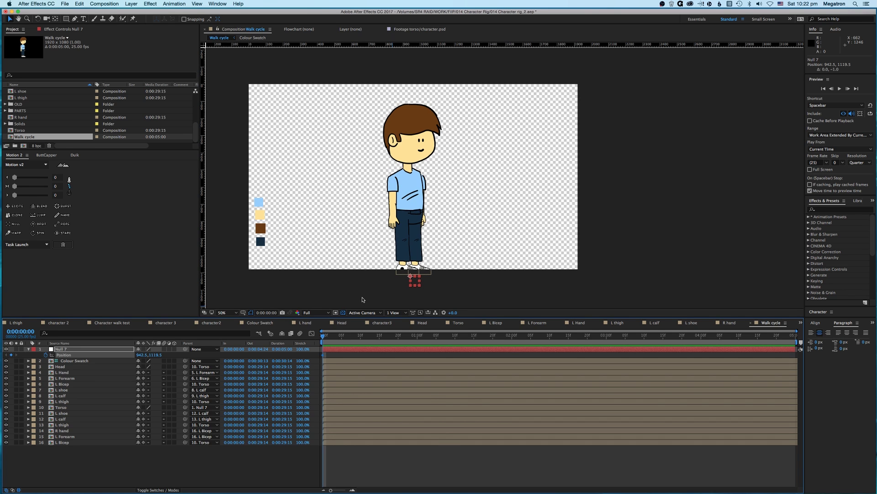
At frame 4, lower Null 7 to position 942.5, 1133.5 to add the second Position keyframe
key("Page_Down")
key("Page_Down")
key("Page_Down")
key("Page_Down")
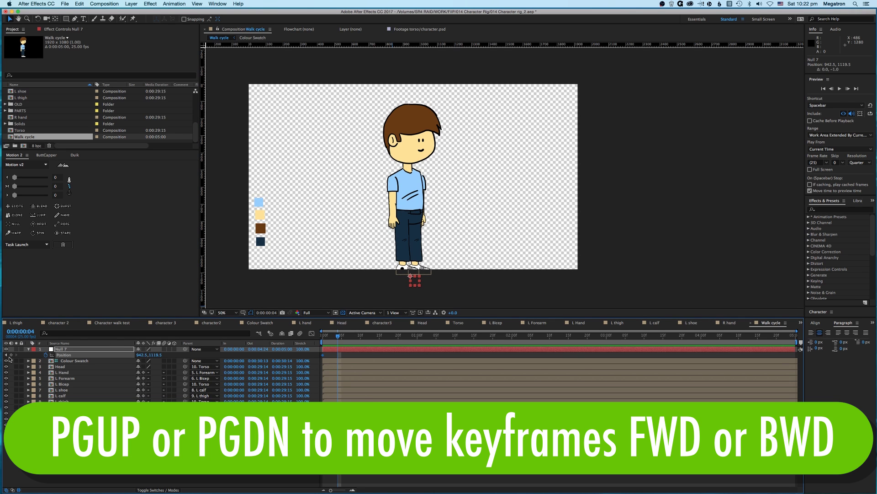
key("Down")
key("Down")
key("Down")
key("Down")
key("Down")
key("Down")
key("Down")
key("Down")
key("Down")
key("Down")
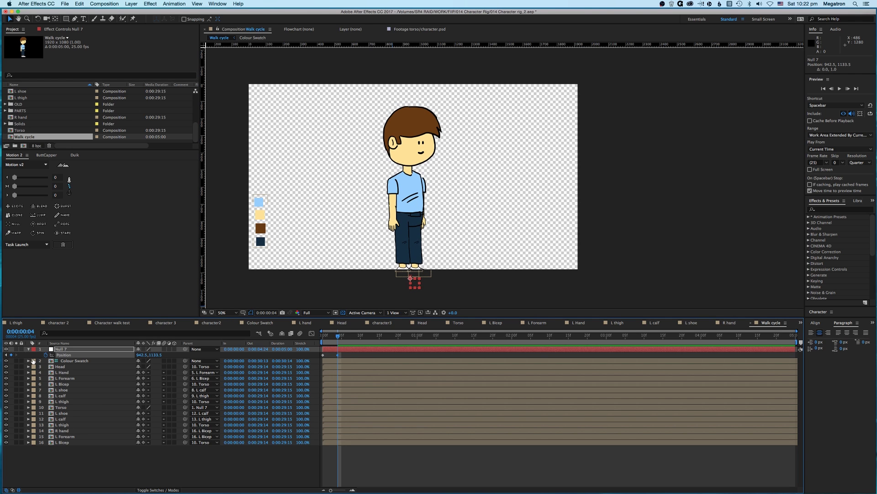
At frame 8, paste a copy of the first Position keyframe and raise Null 7 to 942.5, 1099.5
key("Page_Down")
key("Page_Down")
key("Page_Down")
key("Page_Down")
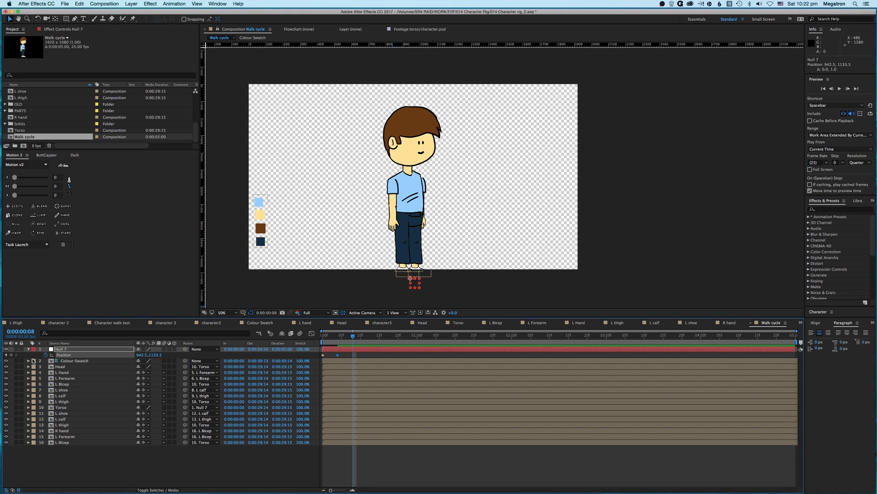
left_click(323, 355)
key("ctrl+v")
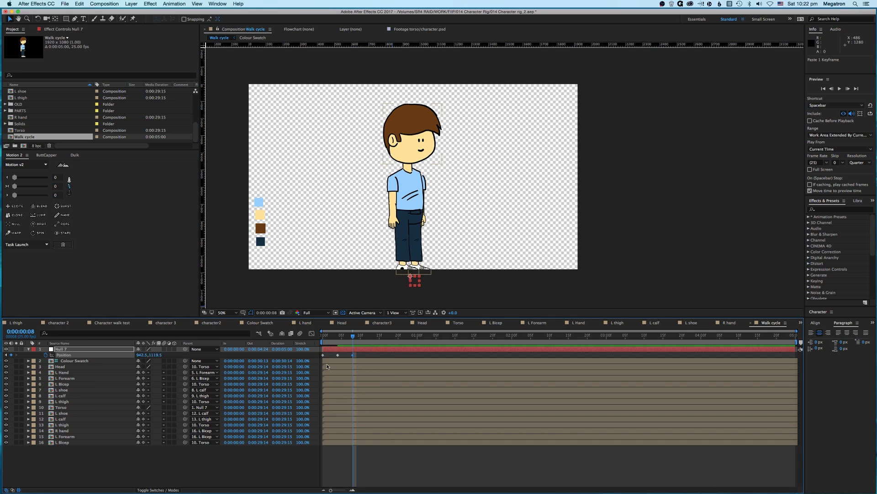
key("shift+Up")
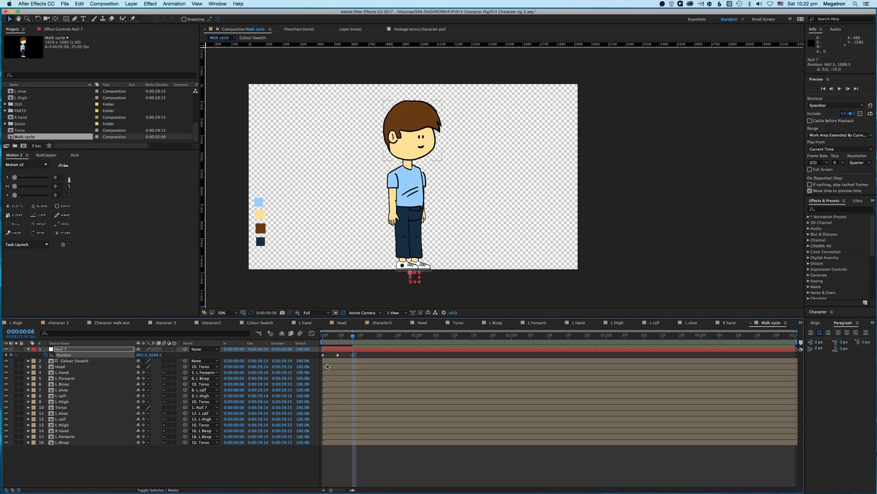
At frame 12, raise Null 7 to position 942.5, 1085.5 to add the fourth Position keyframe
key("Page_Down")
key("Page_Down")
key("Page_Down")
key("Page_Down")
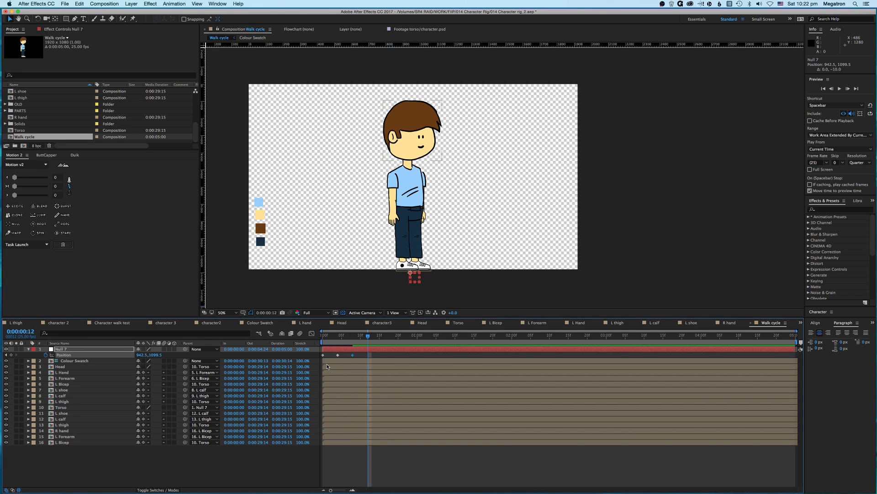
key("shift+Up")
key("Up")
key("Up")
key("Up")
key("Up")
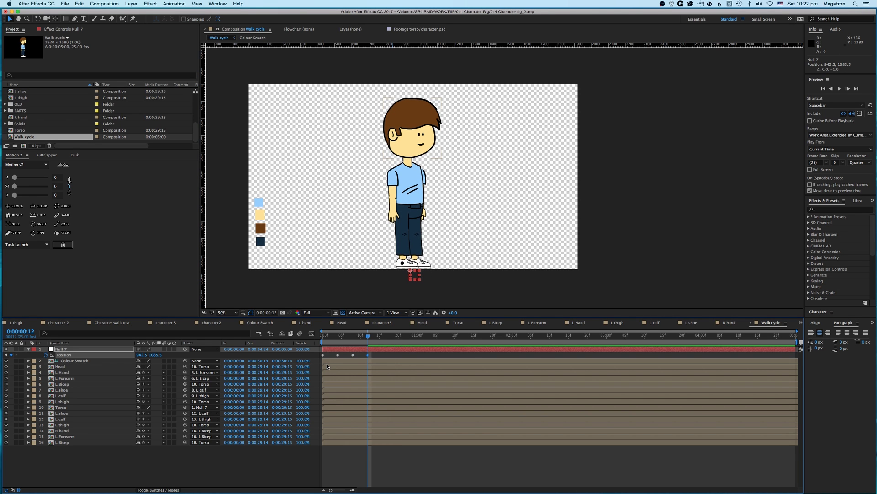
Copy the four Position keyframes of Null 7 and paste them starting at frame 16
key("Page_Down")
key("Page_Down")
key("Page_Down")
key("Page_Down")
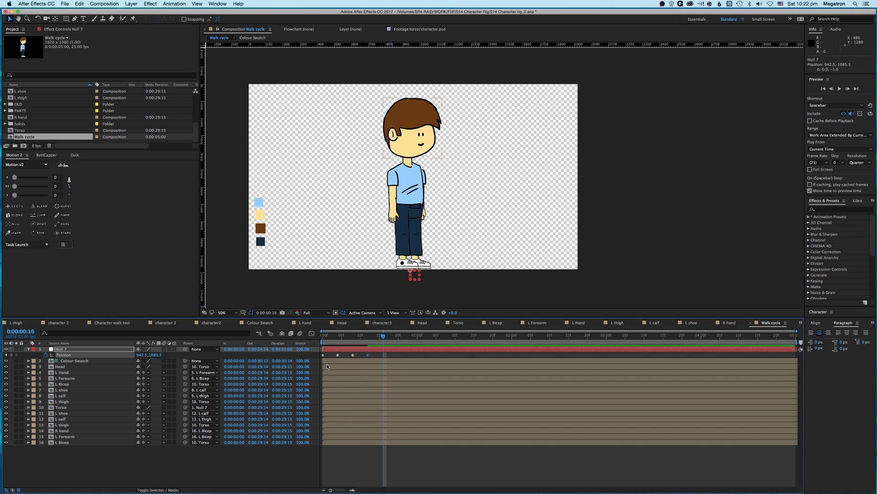
left_click_drag(376, 353, 303, 361)
key("cmd+c")
key("cmd+v")
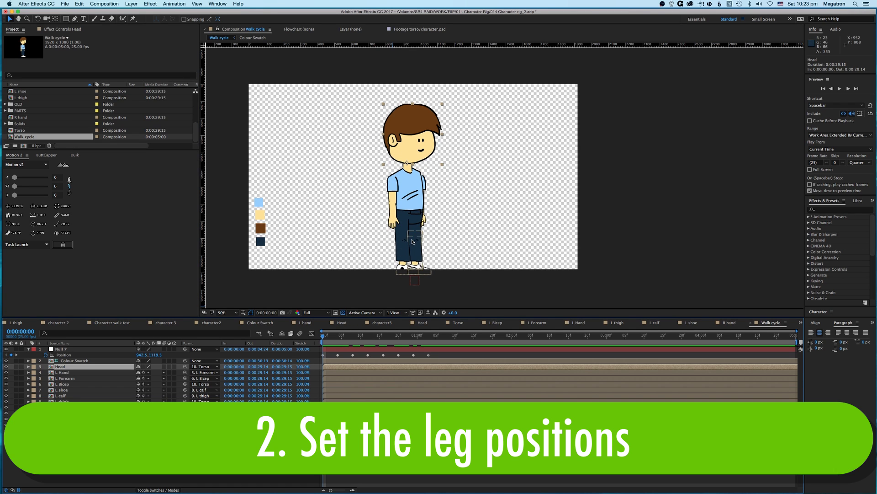
Add Rotation keyframes at frame 0 to the L thigh, L calf and L shoe layers of the front leg
left_click(98, 401)
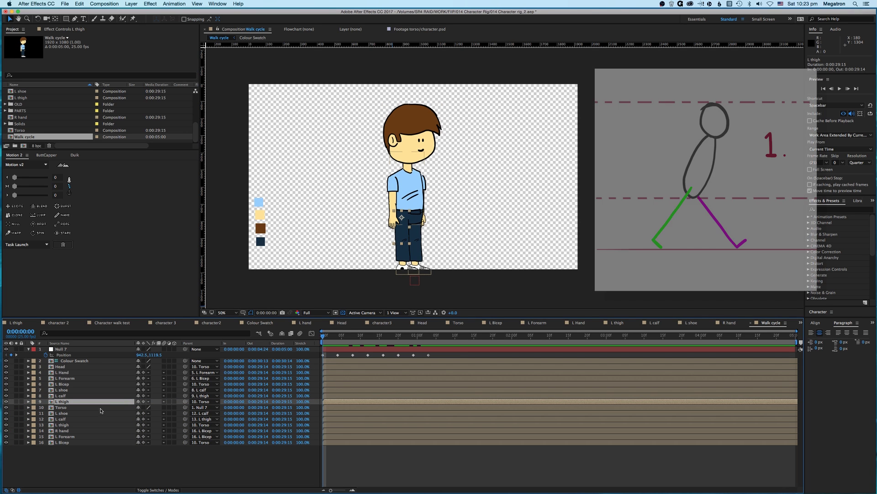
key("r")
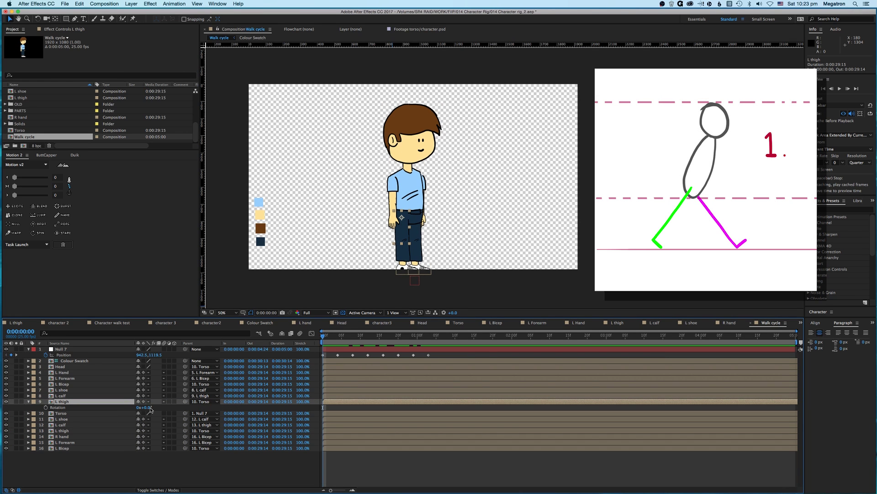
left_click(45, 406)
left_click(64, 394)
left_click(64, 391, "shift")
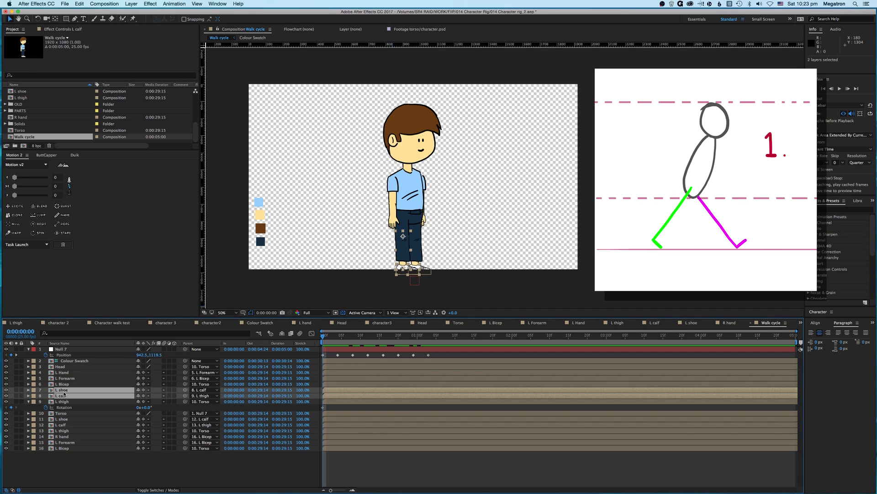
key("alt+shift+r")
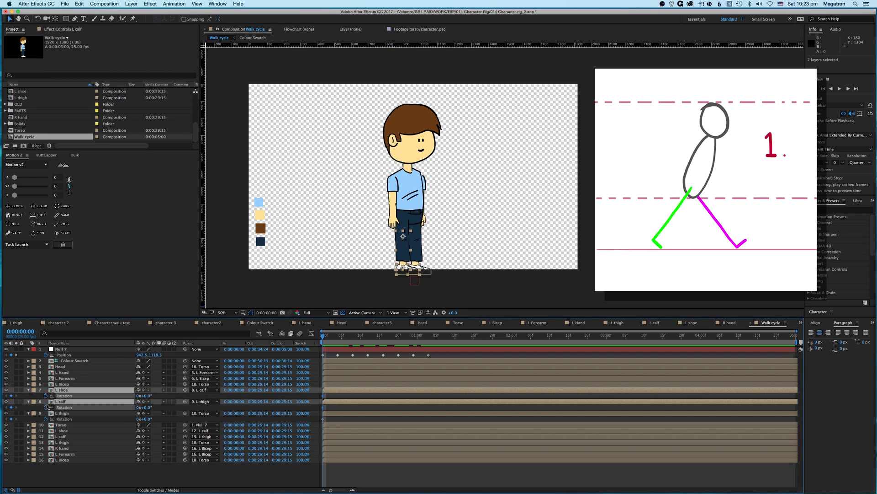
Switch the timeline from source names to layer names so the right leg's layers can be told apart
left_click(62, 431)
left_click(62, 437, "shift")
left_click(63, 443, "shift")
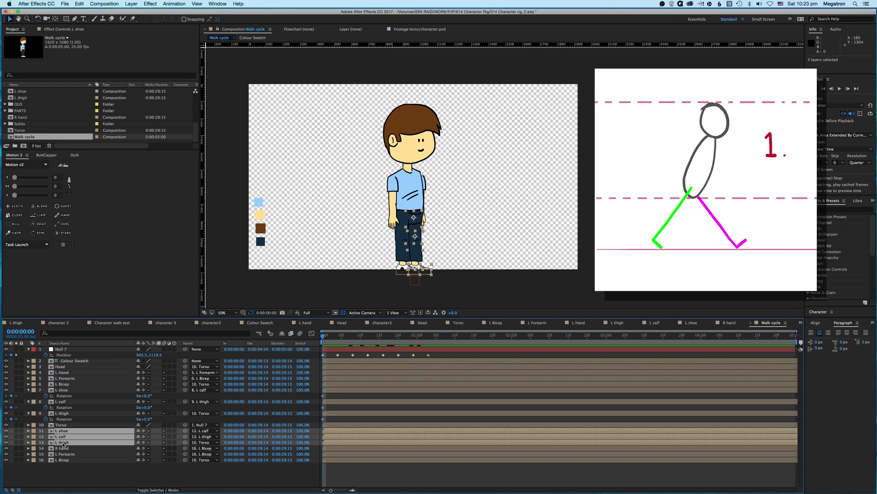
left_click(68, 449)
left_click(67, 442)
key("Return")
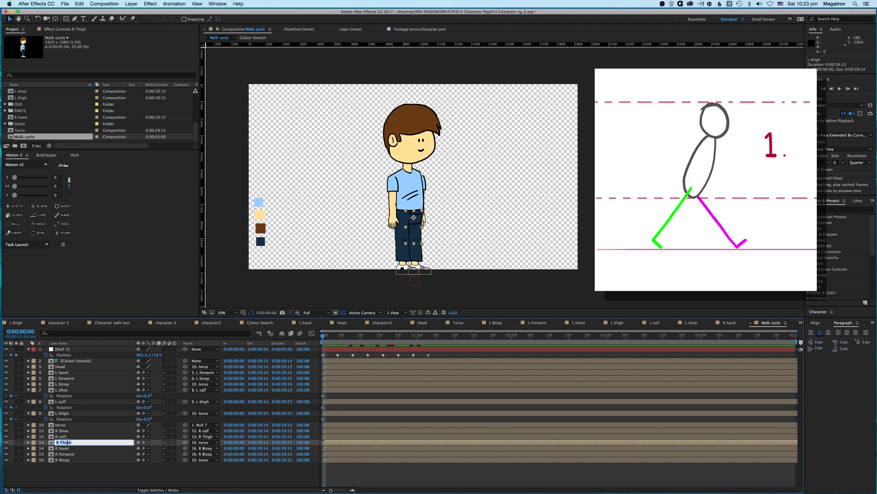
left_click(84, 467)
Add Rotation keyframes at frame 0 to the R Shoe, R calf and R Thigh layers
left_click(63, 430)
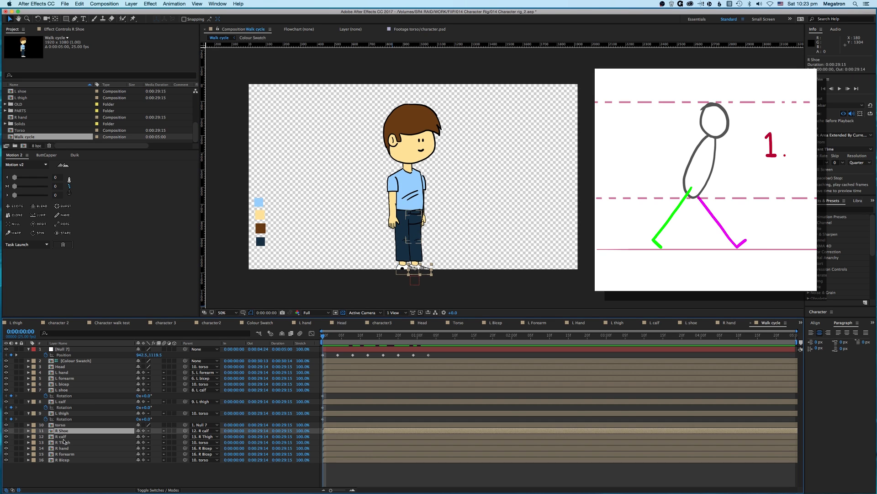
left_click(63, 442, "shift")
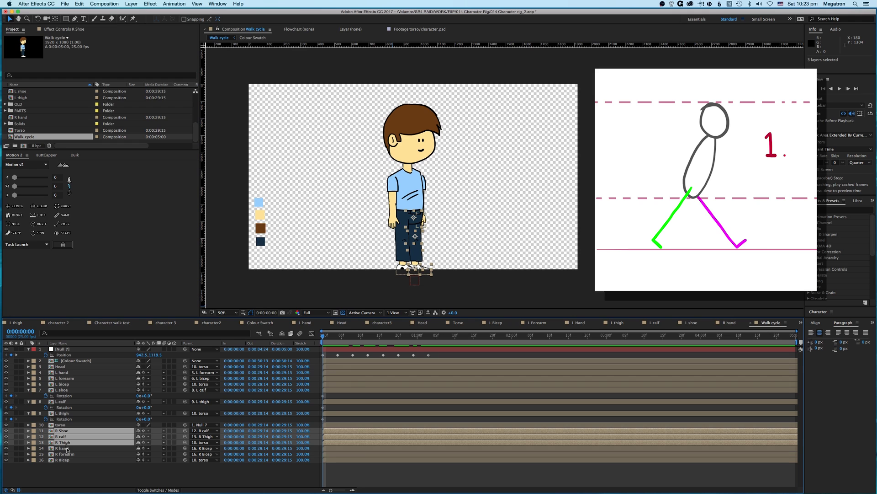
key("r")
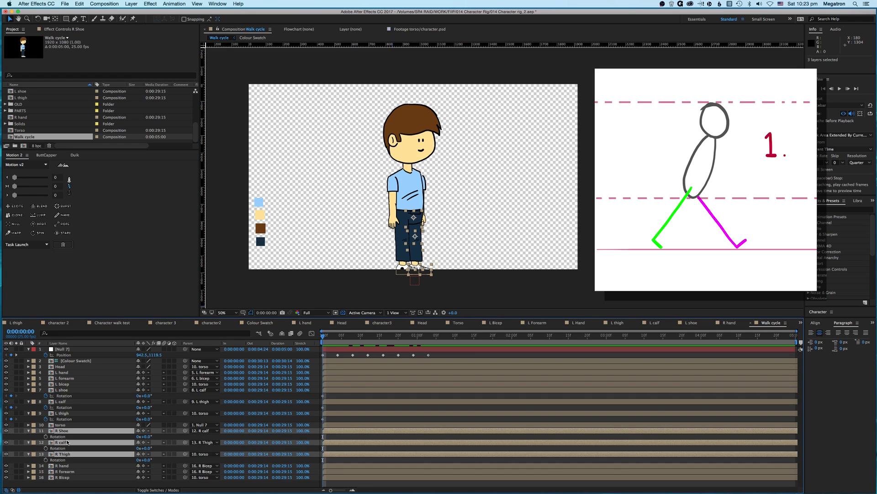
left_click(51, 436)
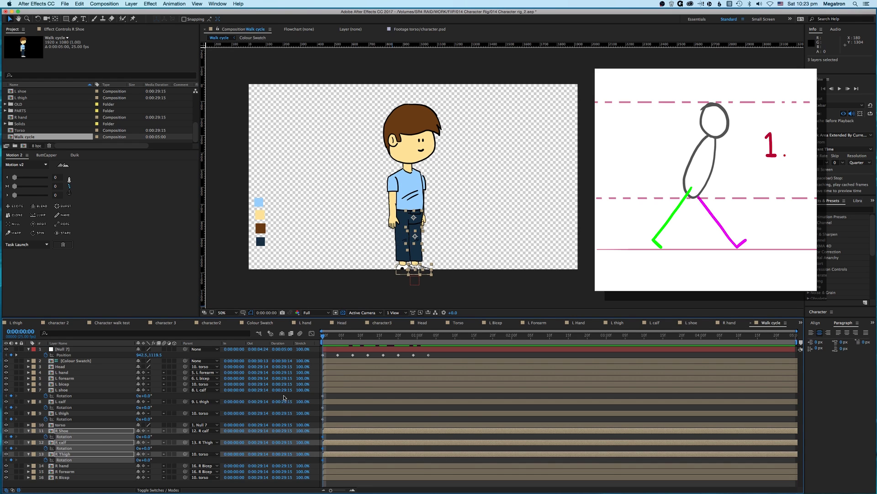
key("k")
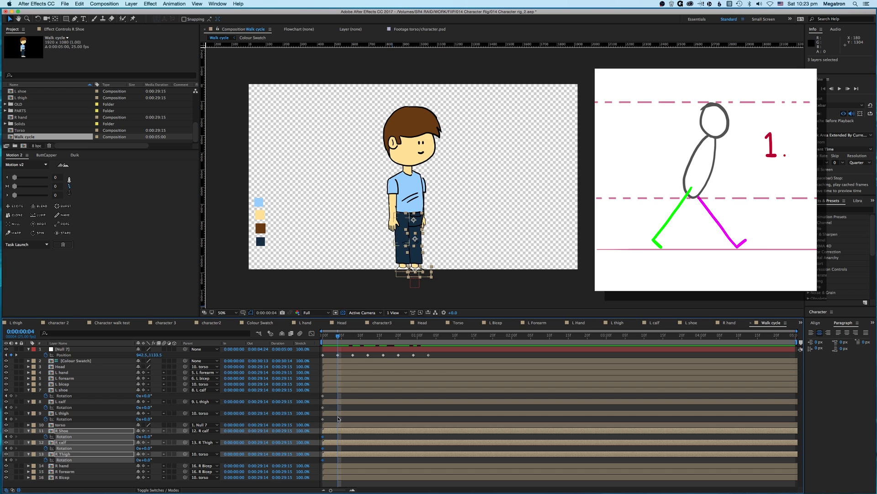
left_click(338, 417)
left_click(342, 433)
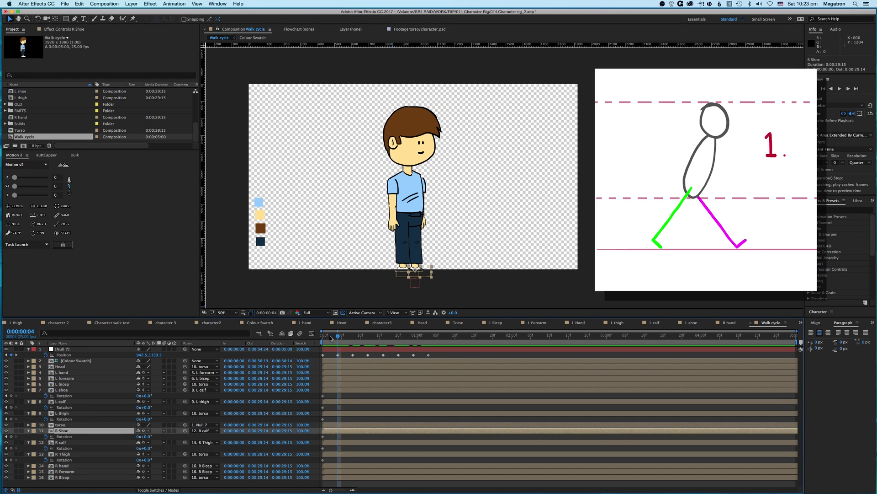
key("Home")
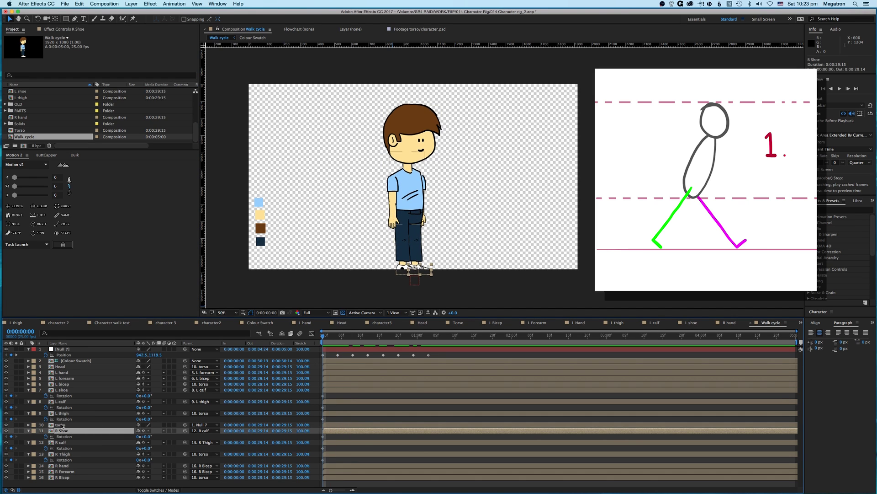
At frame 0, rotate L thigh to 17° and R Thigh to -12° to spread the legs
left_click(62, 414)
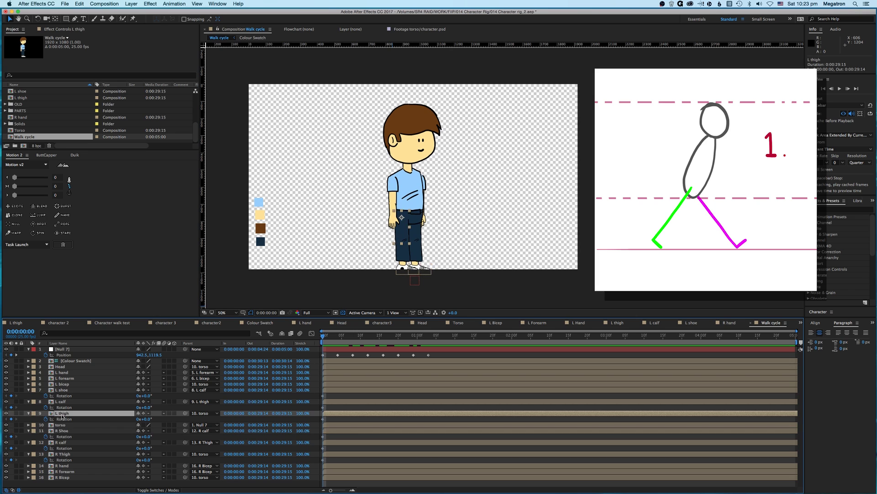
left_click_drag(147, 422, 152, 420)
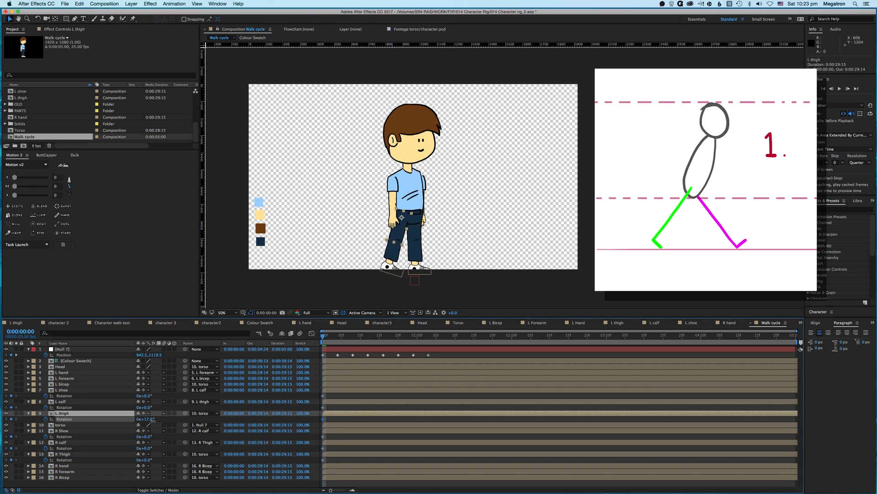
key("Return")
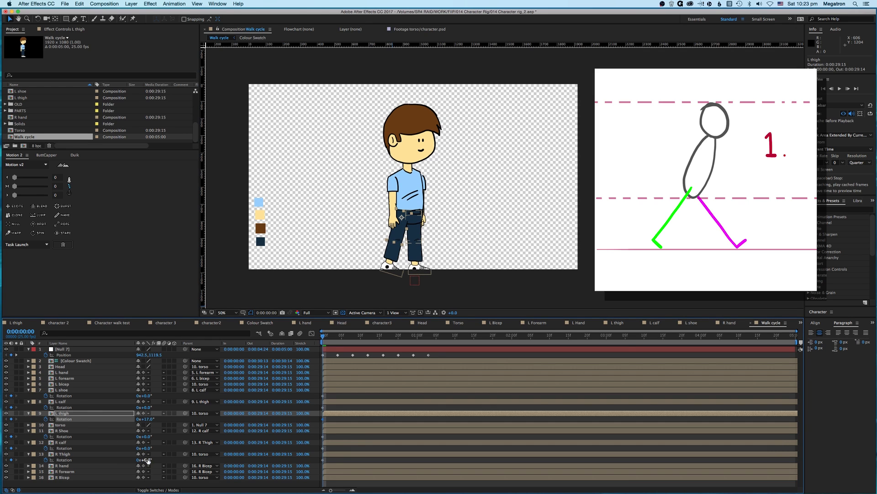
left_click_drag(148, 460, 144, 459)
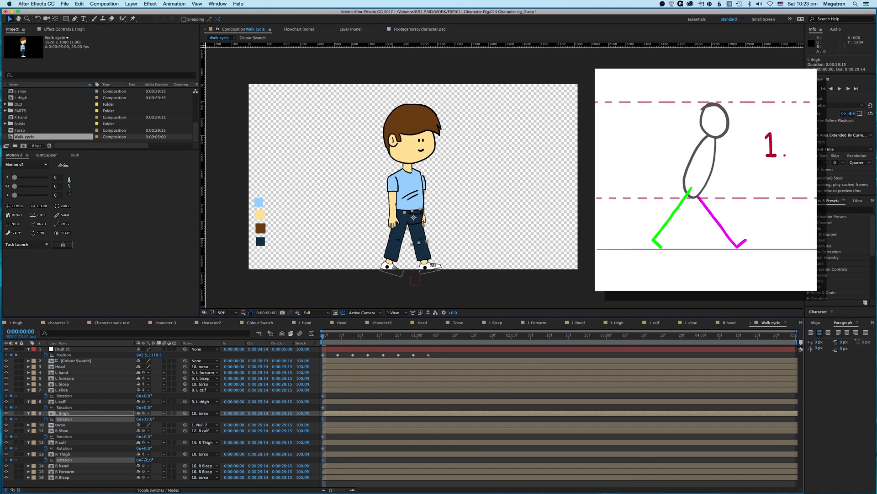
left_click(143, 459)
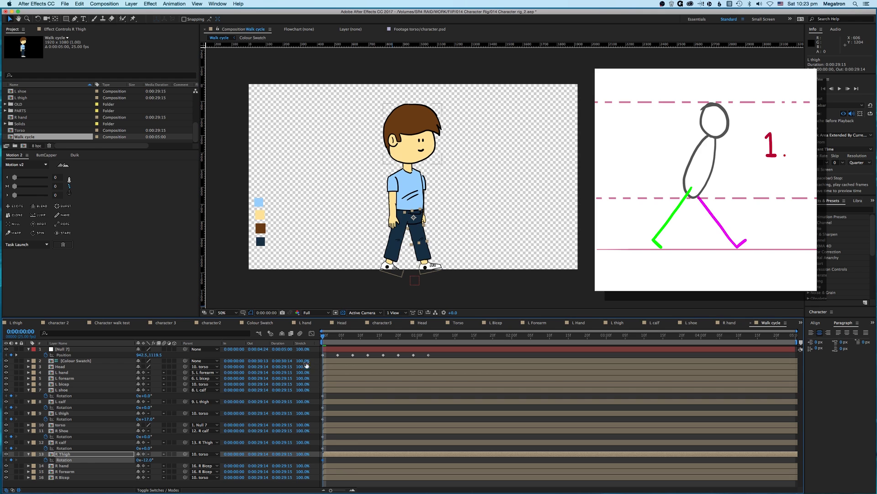
At frame 0, raise Null 7 to position 942.5, 1081.5 to lift the character toward ground level
left_click(324, 355)
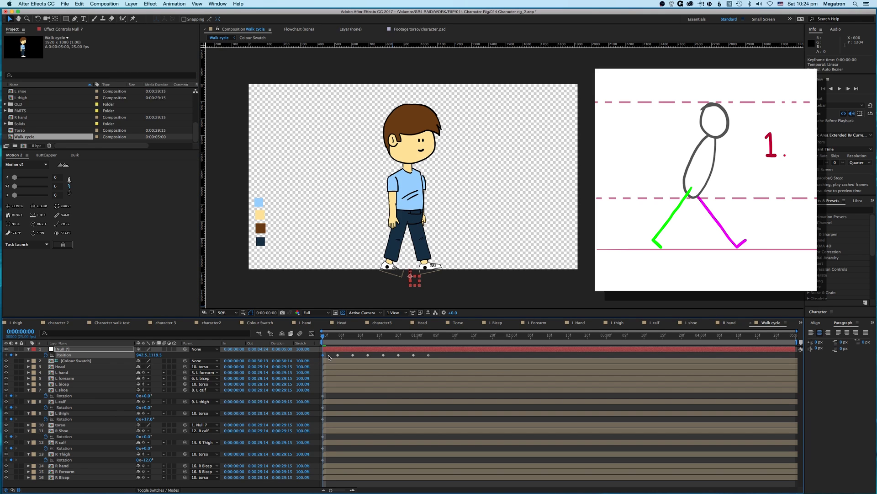
key("shift+Up")
key("shift+Up")
key("Up")
key("Up")
key("Up")
key("Up")
key("Up")
key("Up")
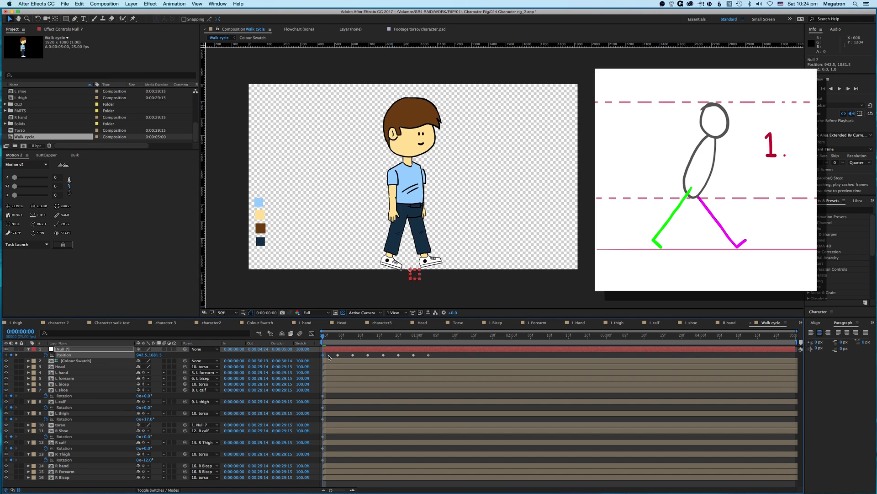
key("Up")
key("Up")
At frame 0, rotate L thigh to 26° and lower Null 7 to position 942.5, 1085.5
left_click_drag(149, 418, 153, 419)
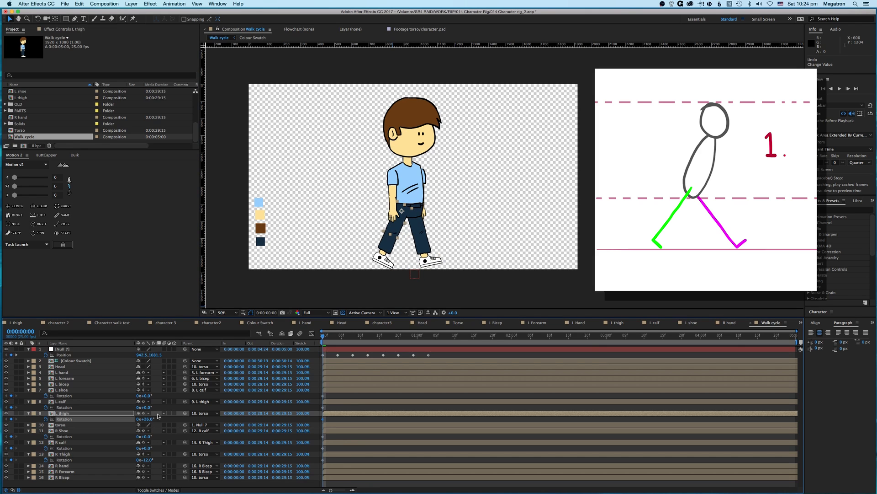
left_click(322, 356)
key("Down")
key("Down")
key("Down")
key("Down")
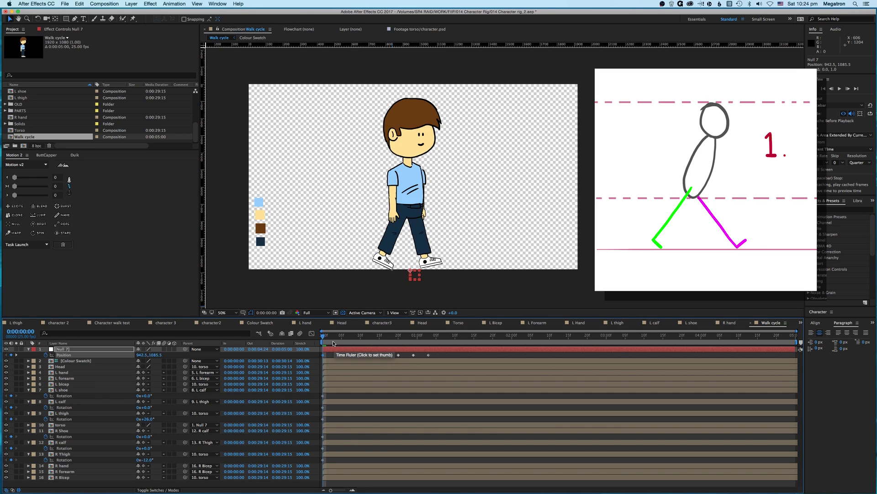
At frame 4, bend the right leg by rotating R Thigh to -28° and R calf to 26°
key("space")
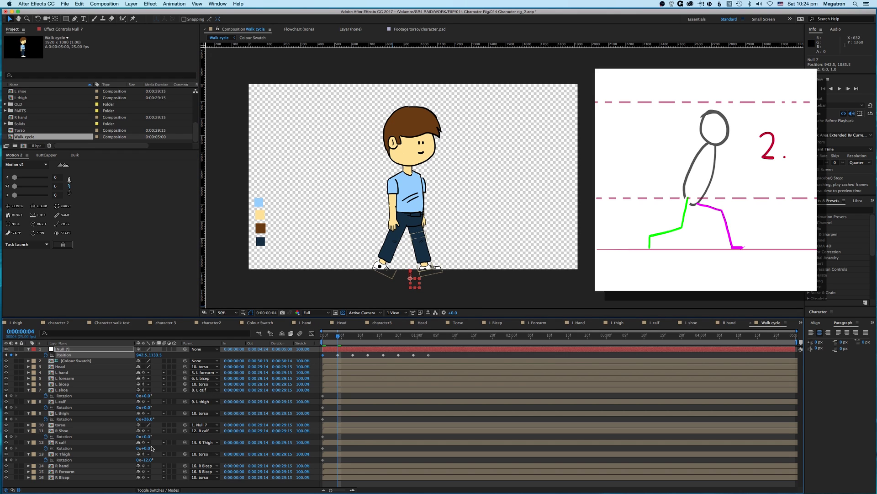
left_click_drag(148, 459, 157, 448)
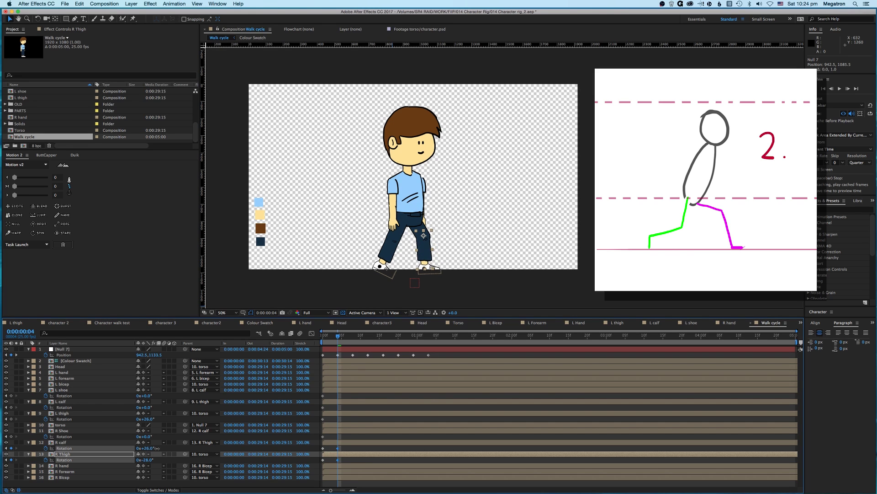
At frame 4, raise Null 7 to 942.5, 1113.5 and bend the left leg with L thigh at 17° and L calf at 30°
left_click(338, 355)
key("Up")
key("Up")
key("Up")
key("Up")
key("Up")
key("Up")
key("Up")
key("Up")
key("Up")
key("Up")
key("Up")
key("Up")
key("Up")
key("Up")
key("Up")
key("Up")
key("Up")
key("Up")
key("Up")
key("Up")
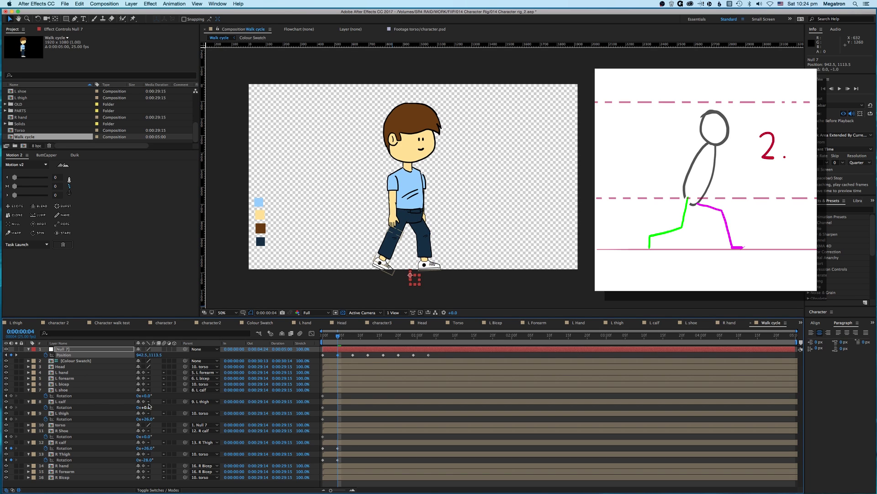
mouse_move(147, 419)
left_mouse_down()
mouse_move(147, 408)
mouse_move(158, 409)
left_mouse_up()
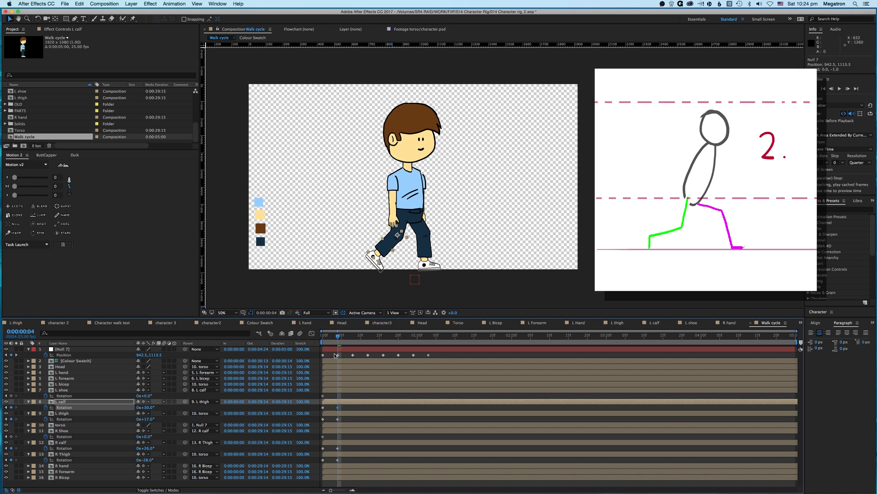
At frame 8, straighten the right leg by rotating R Thigh to -1° and R calf to 1°
left_click_drag(329, 337, 352, 356)
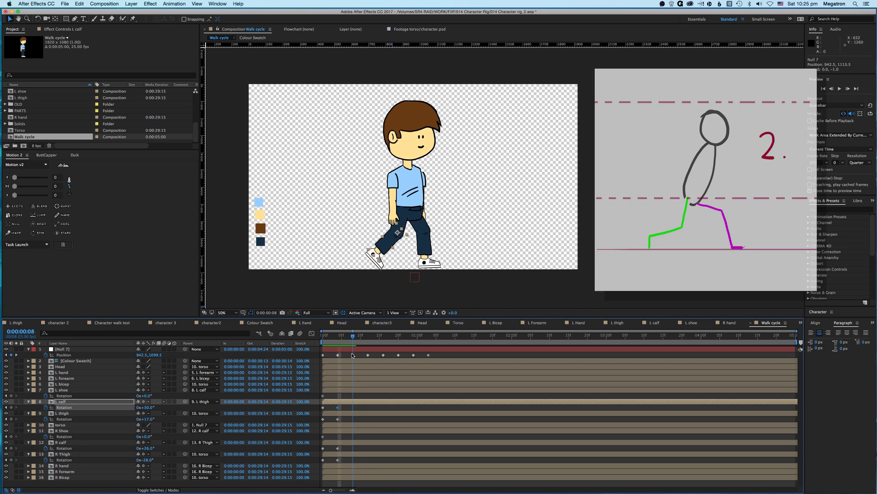
left_click(416, 225)
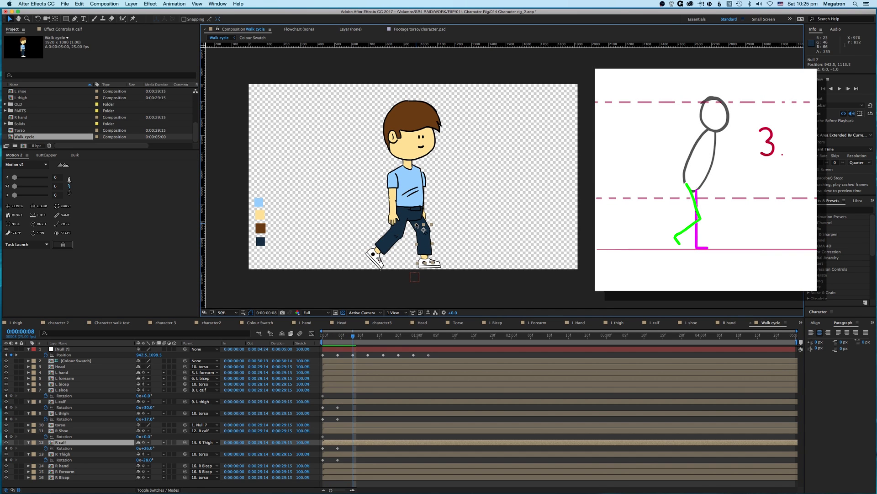
left_click(421, 223)
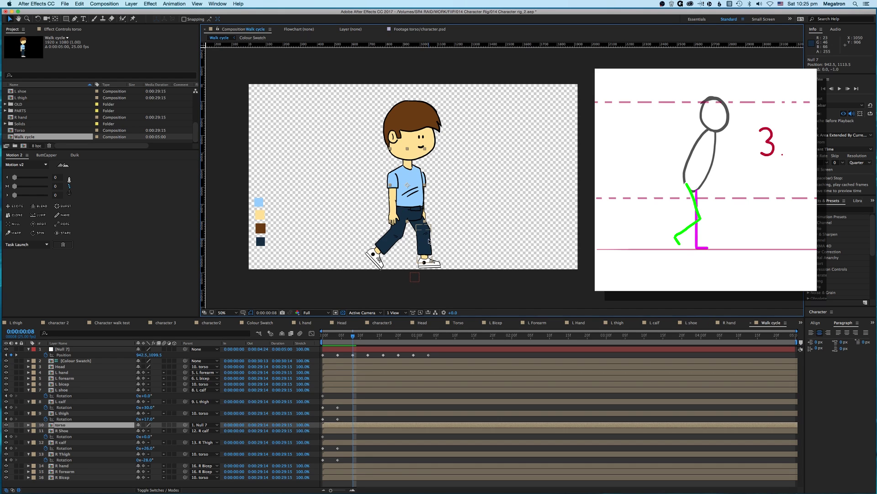
left_click(429, 240)
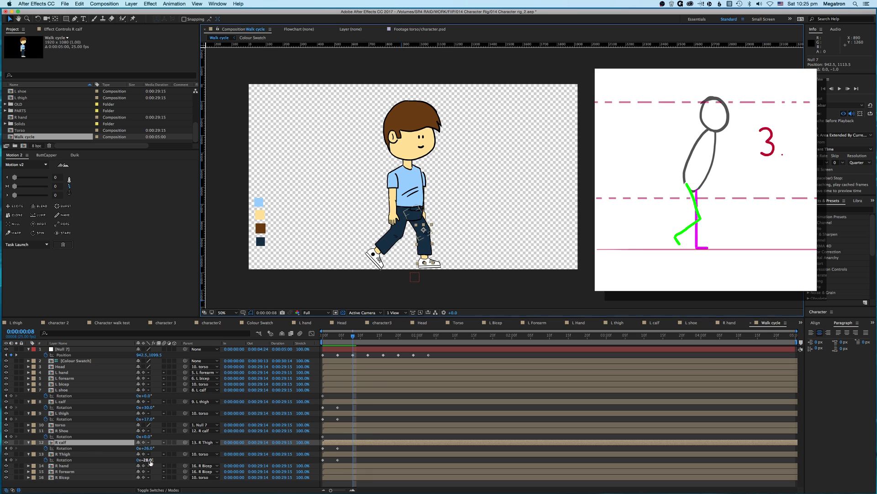
mouse_move(144, 460)
left_mouse_down()
mouse_move(157, 459)
mouse_move(139, 448)
left_mouse_up()
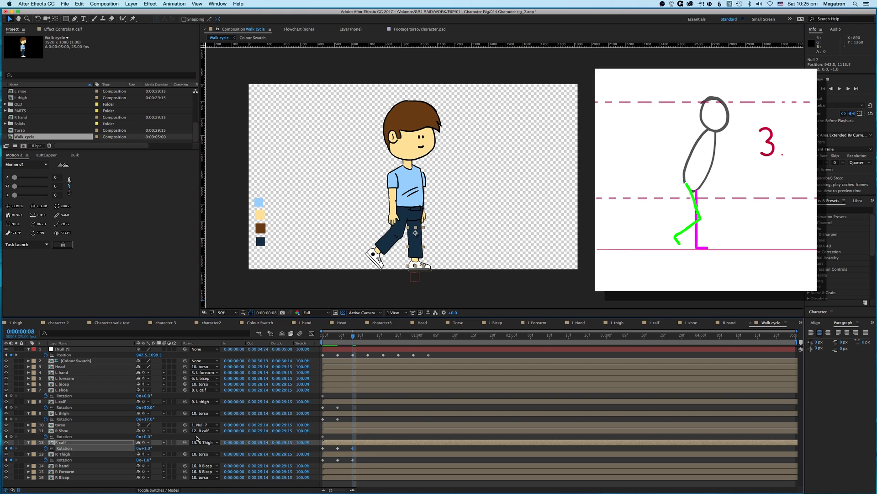
Raise Null 7 to position 942.5, 1093.5 on its frame 8 Position keyframe
left_click(353, 355)
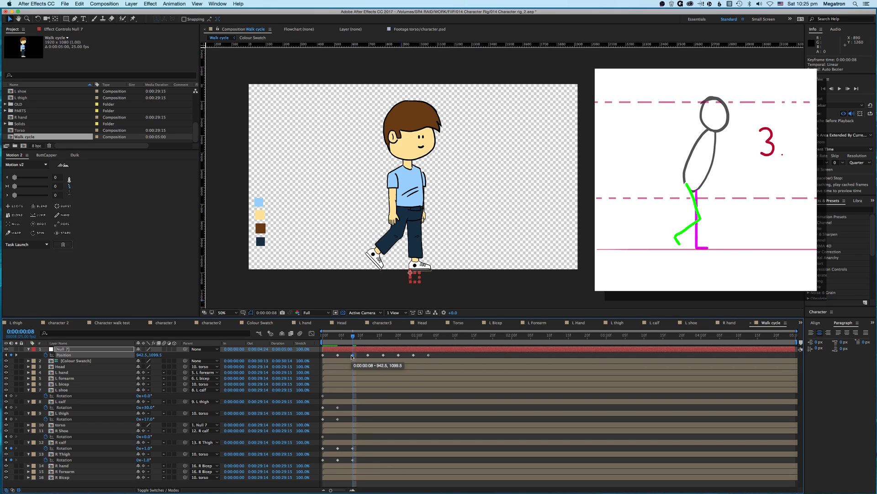
key("Up")
key("Up")
key("Up")
key("Up")
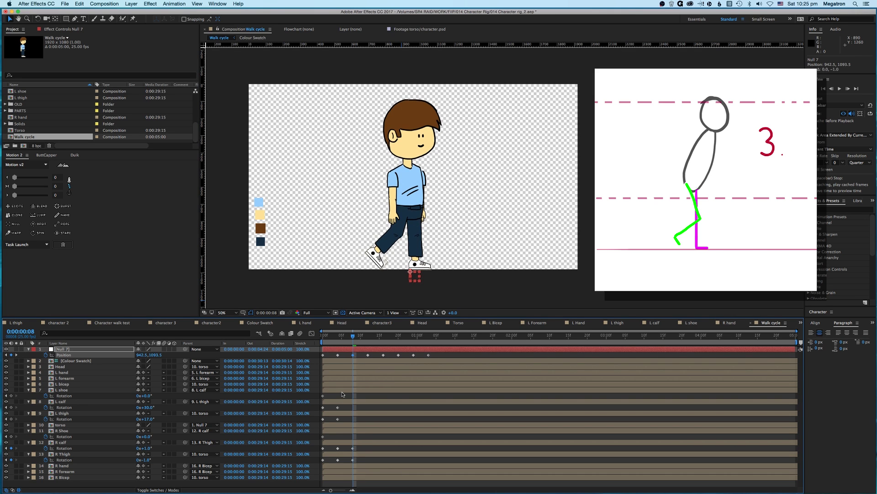
At frame 8, swing the left leg forward by rotating L thigh to -24° and L calf to 45°
left_click(350, 389)
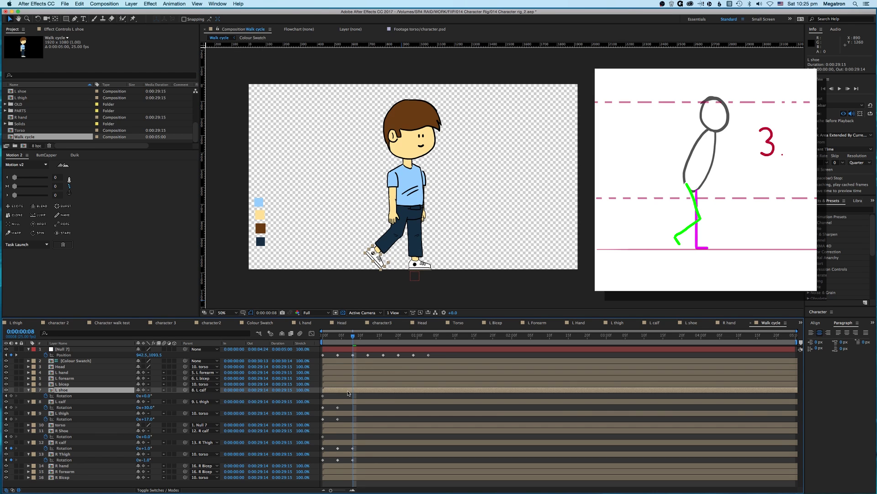
left_click(329, 407)
left_click(349, 401)
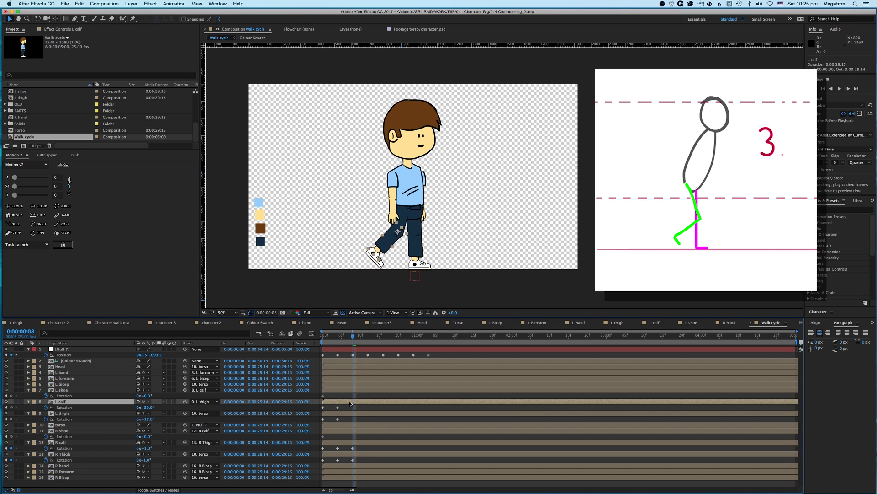
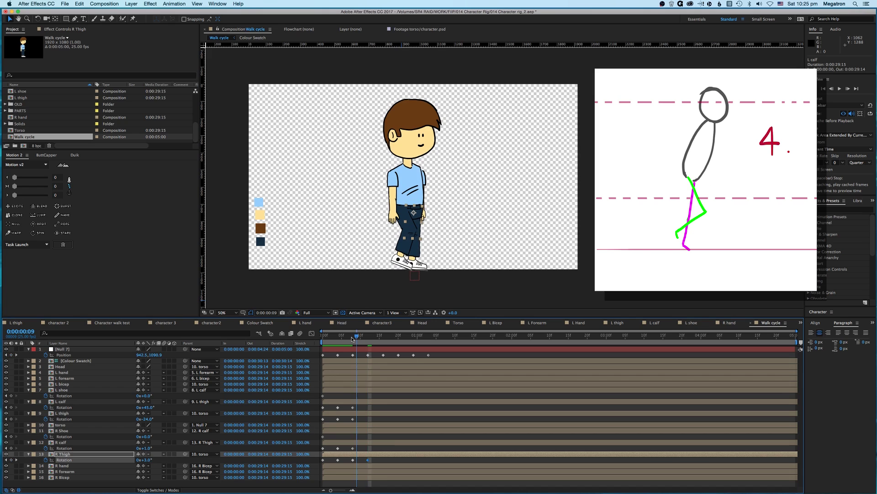
Key R Shoe's current rotation at frame 8, and rotate it to 11° at frame 12
left_click(12, 436)
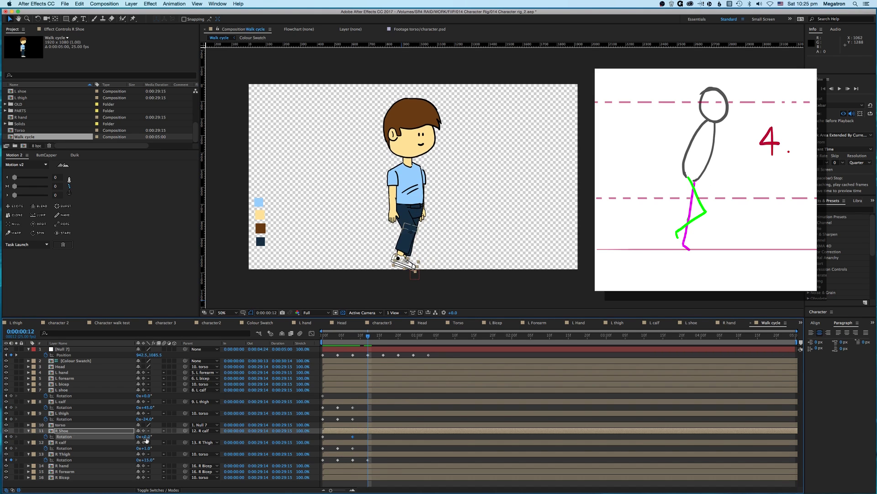
left_click_drag(146, 437, 149, 437)
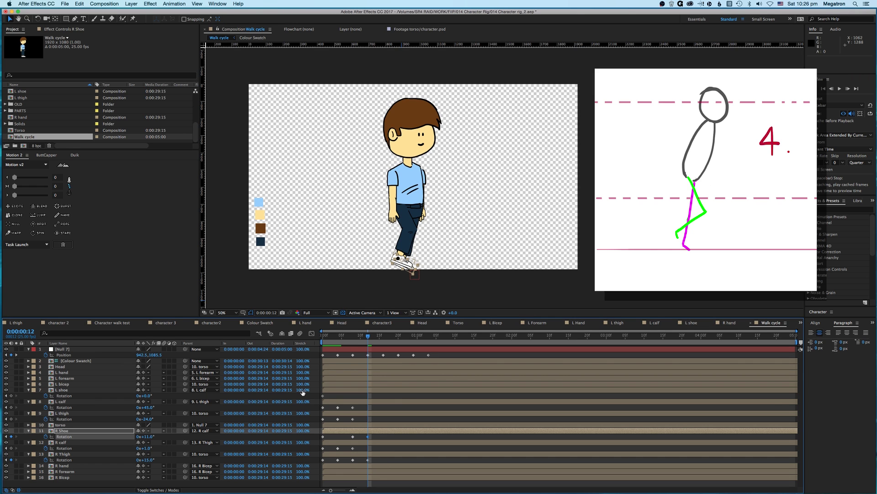
Raise Null 7 to position 942.5, 1079.5 on its frame 12 Position keyframe and review the movement leading up to it
left_click(368, 356)
key("Up")
key("Up")
key("Up")
key("Up")
key("Up")
key("Up")
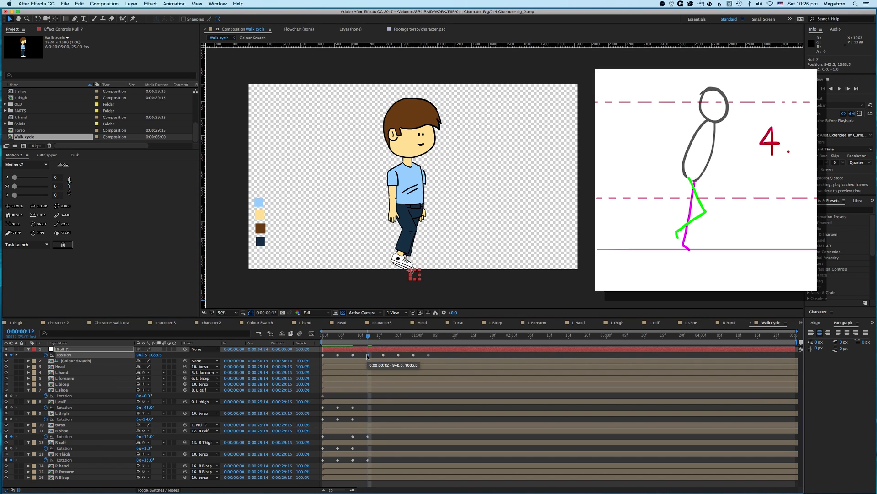
left_click_drag(350, 339, 367, 351)
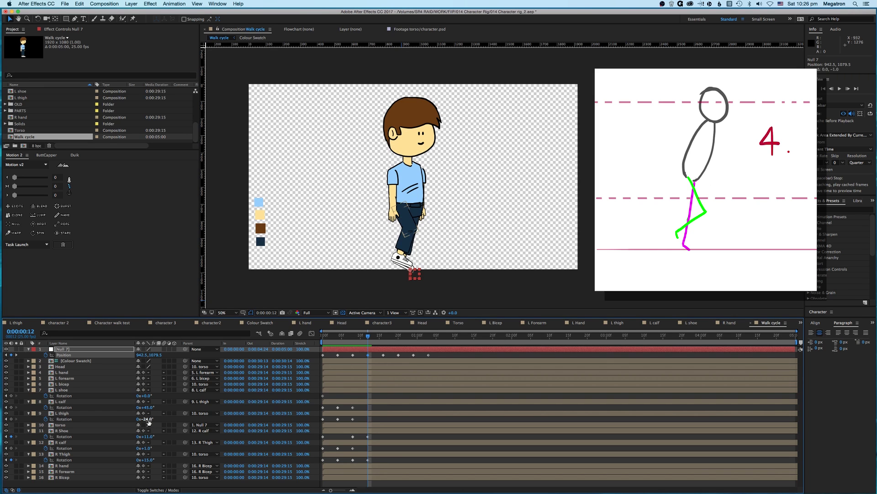
At frame 12, lift the left leg forward by rotating L thigh to -34° and L calf to 37°
left_click_drag(148, 422, 147, 408)
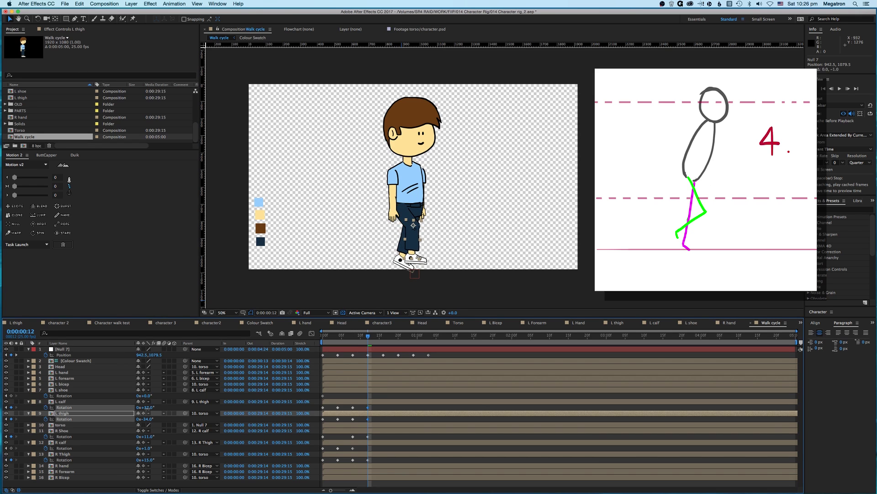
left_click(147, 408)
At frame 16, extend the left leg forward by rotating L thigh to -25° and L calf to 2°
left_click_drag(350, 336, 384, 340)
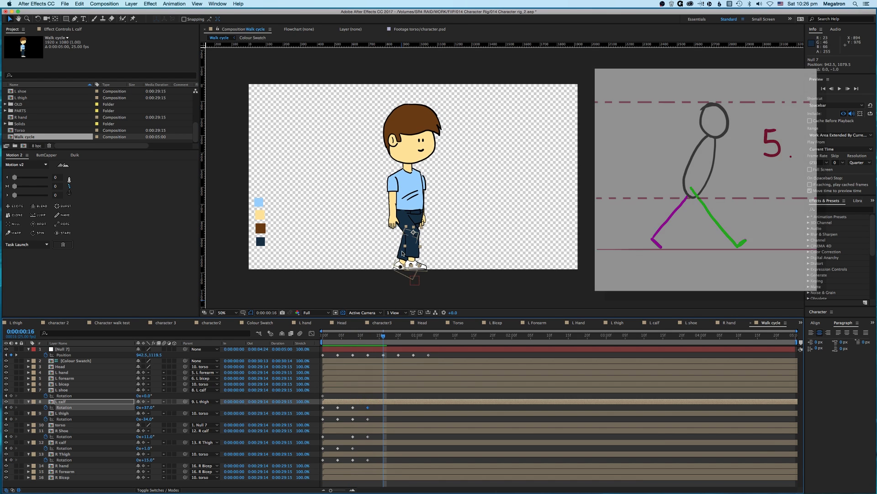
left_click(417, 276)
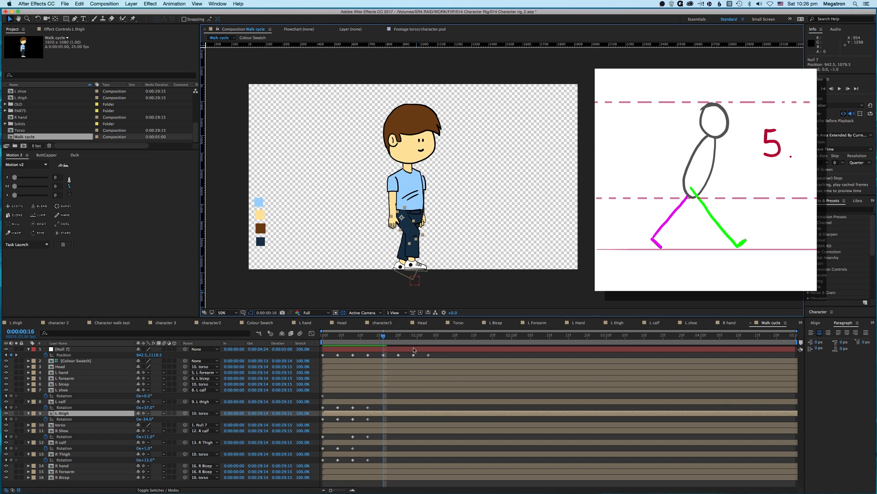
mouse_move(148, 421)
left_mouse_down()
mouse_move(138, 407)
mouse_move(154, 421)
left_mouse_up()
key("super+z")
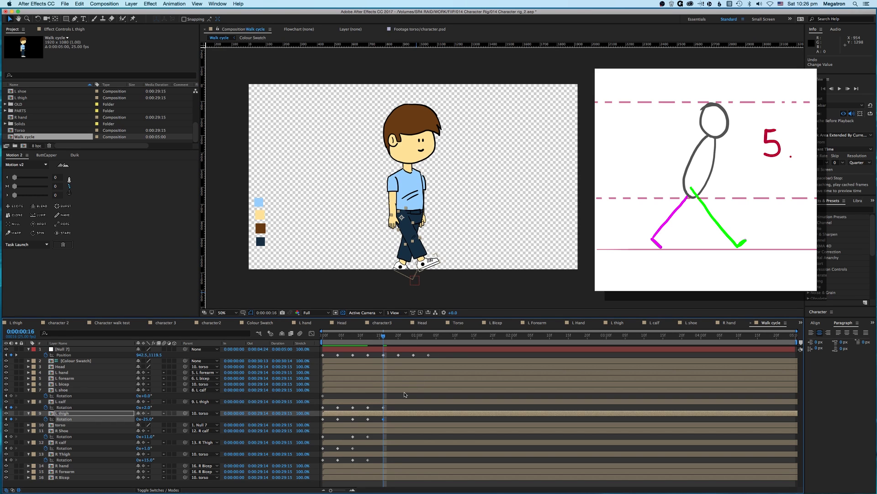
At frame 16, swing the right leg back by rotating R Thigh to 43°
left_click(384, 457)
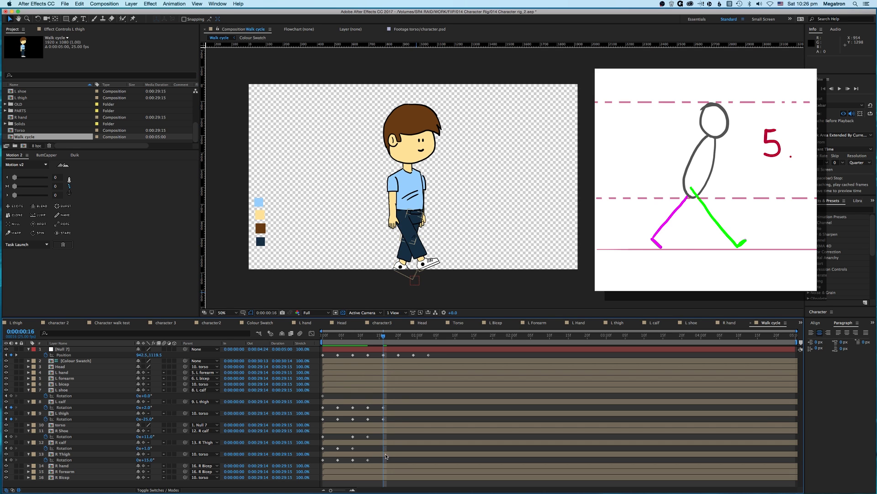
left_click(219, 453)
left_click_drag(150, 463, 159, 461)
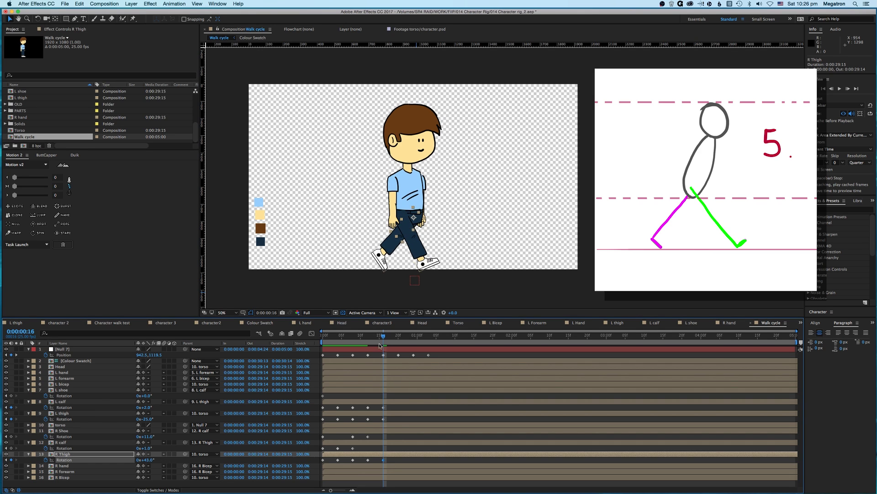
At frame 20, bend the left leg with the Rotation tool, setting L thigh to about -42° and L calf to about 42°
left_click_drag(366, 337, 399, 355)
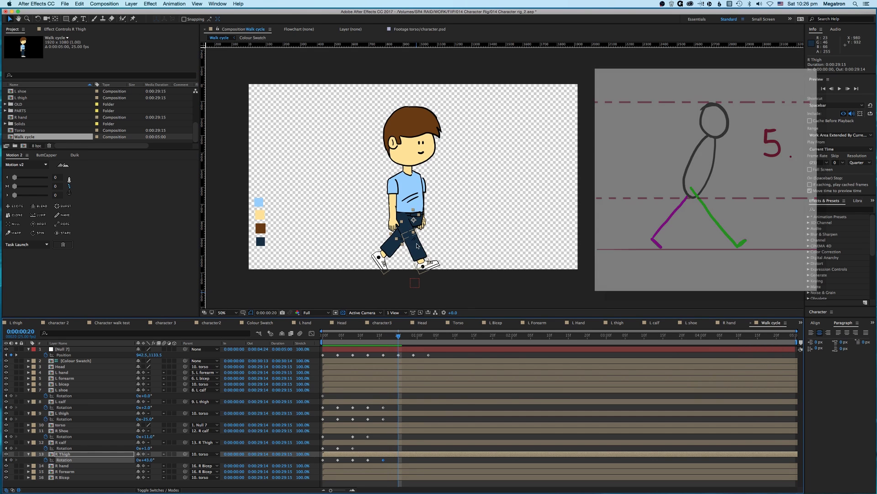
left_click(416, 249)
key("slash")
left_click_drag(372, 243, 439, 152)
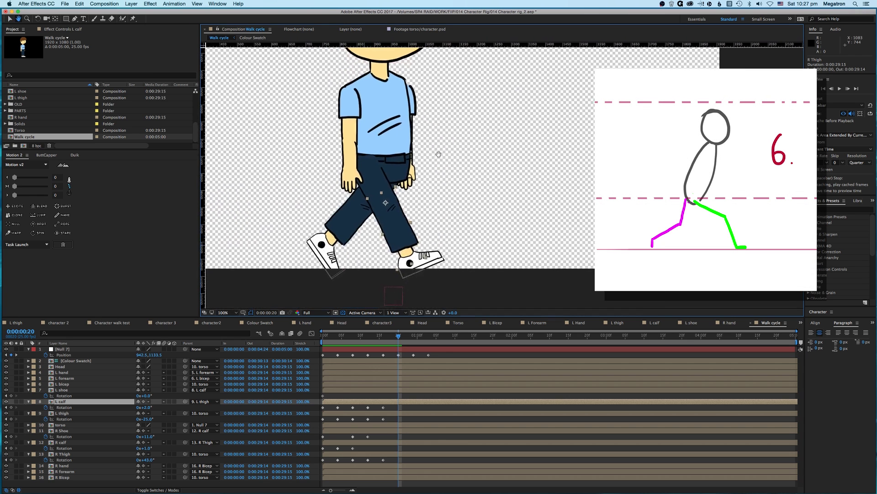
left_click(416, 209)
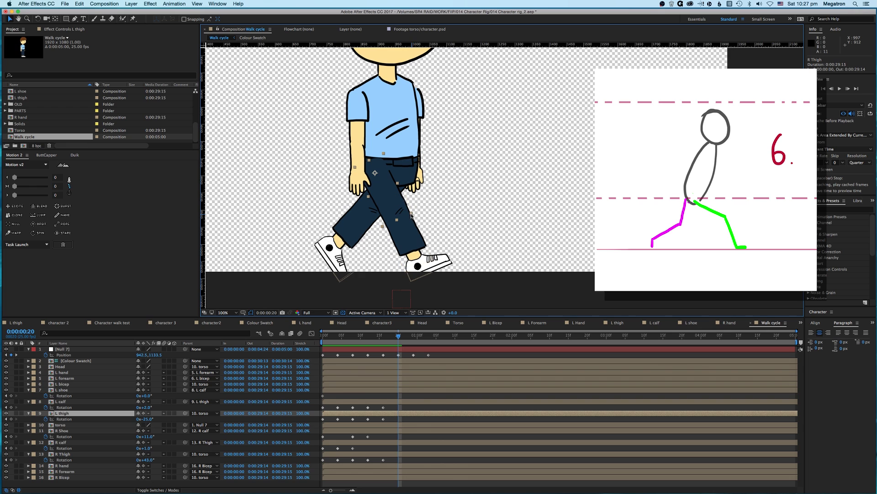
key("w")
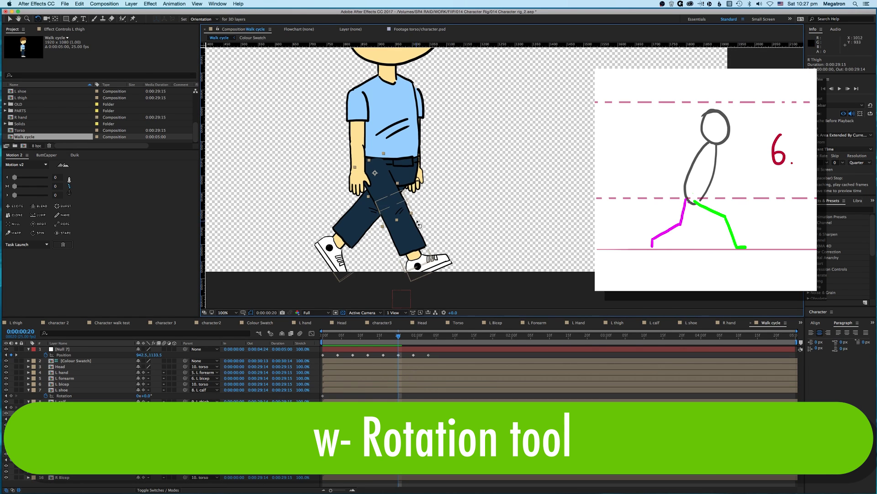
left_click_drag(414, 219, 420, 265)
left_click(432, 233)
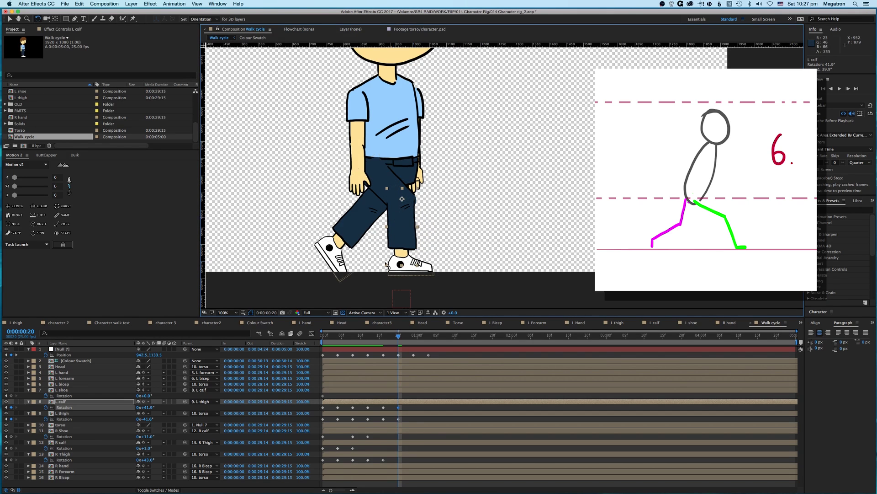
Raise Null 7 to position 942.5, 1126.5 on its frame 20 Position keyframe
left_click(398, 355)
key("v")
left_click_drag(403, 303, 402, 299)
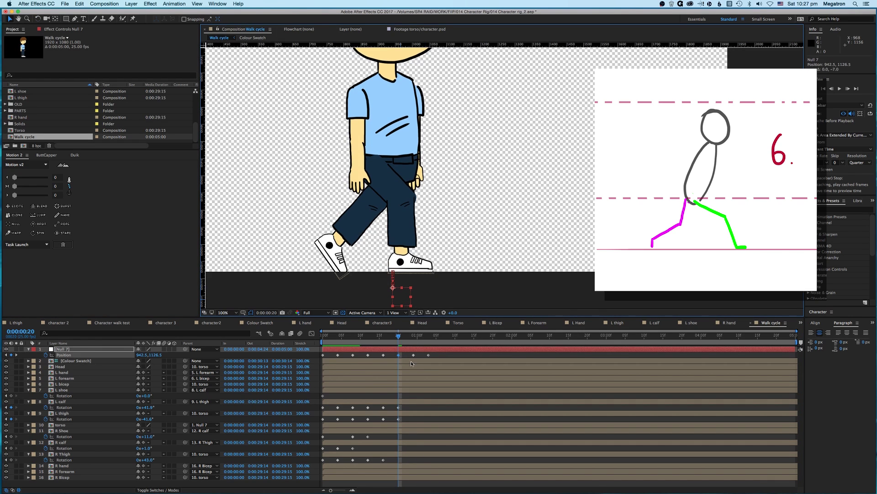
At frame 20, bend the trailing right leg by rotating R Thigh to about 34° and R calf to about 21°
left_click(362, 214)
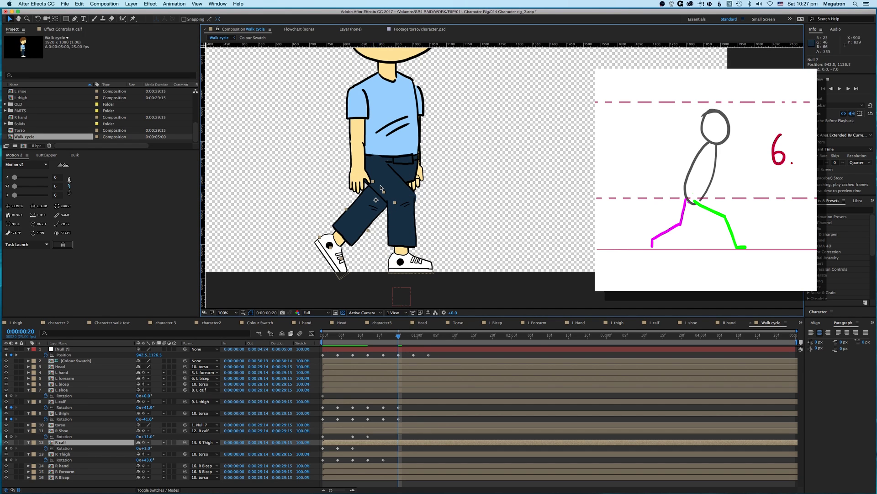
left_click(392, 453)
key("w")
left_click_drag(364, 182, 356, 232)
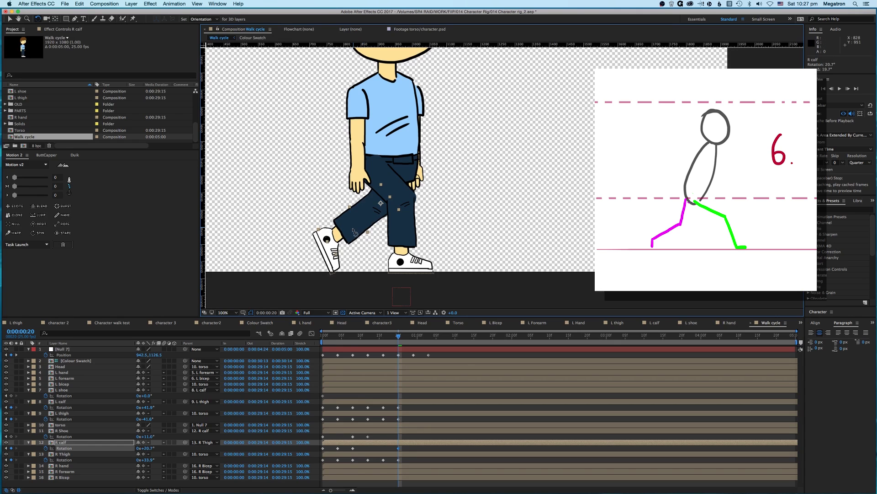
At frame 24, straighten the left leg under the body by rotating L thigh to about -6° and L calf to about 5°
left_click_drag(399, 338, 409, 336)
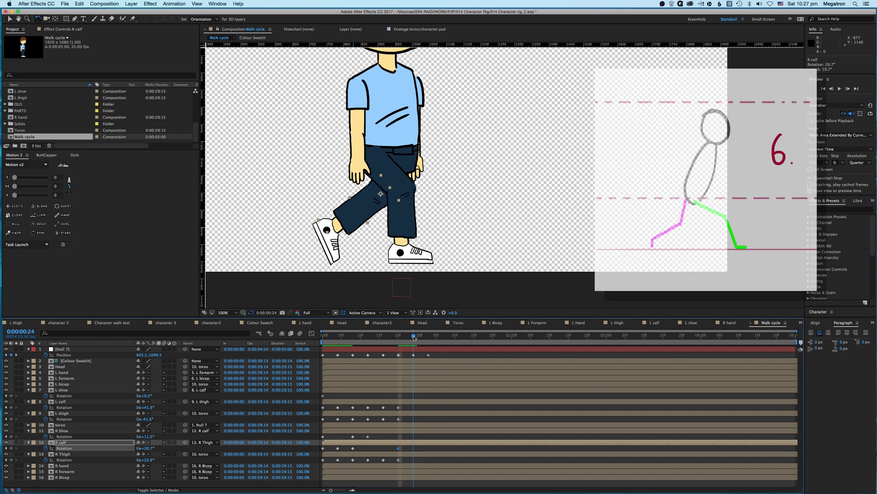
left_click(388, 169)
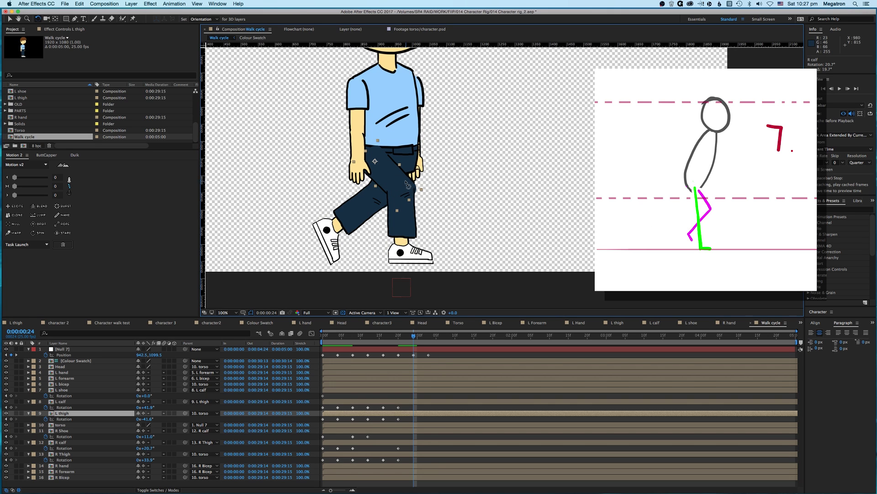
left_click_drag(421, 193, 387, 242)
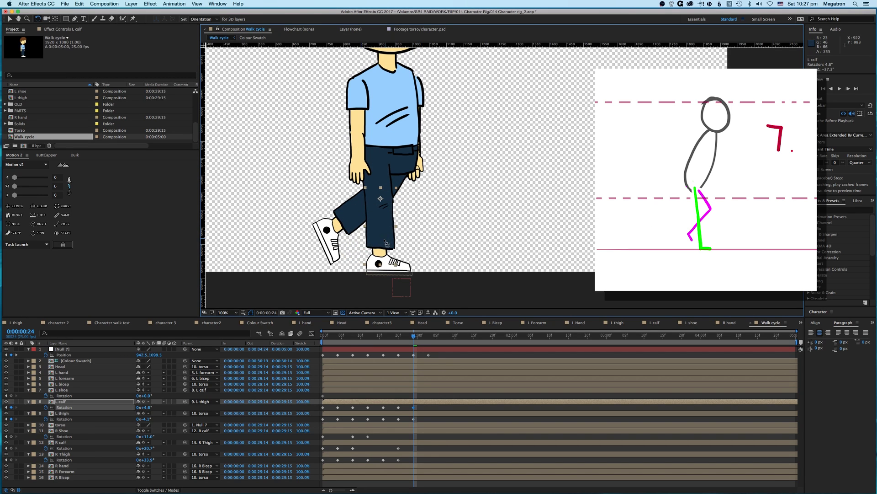
At frame 24, bring the right leg forward by rotating R Thigh to about 10° and R calf to about 31°
left_click(398, 182)
left_click_drag(398, 183, 388, 220)
left_click(397, 219)
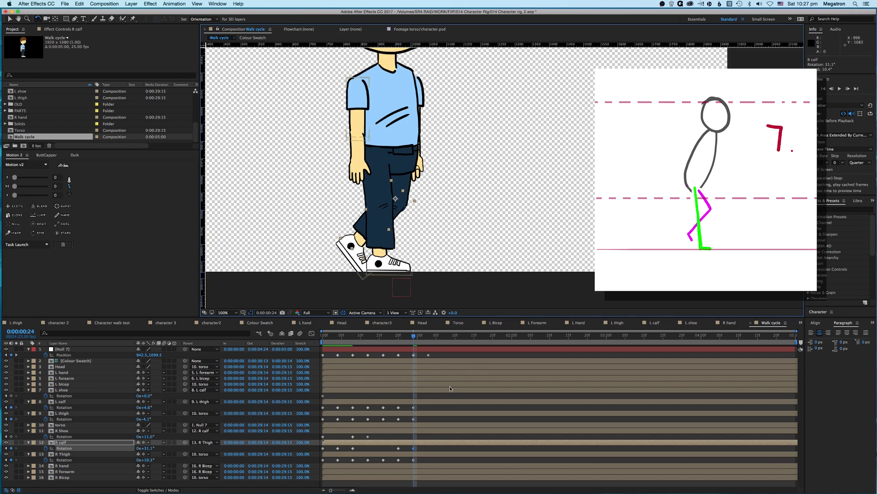
At 0:00:01:03, push the left leg back by rotating L thigh to 14.8°, L shoe to 12.4° and L calf to 1°
left_click_drag(395, 339, 428, 343)
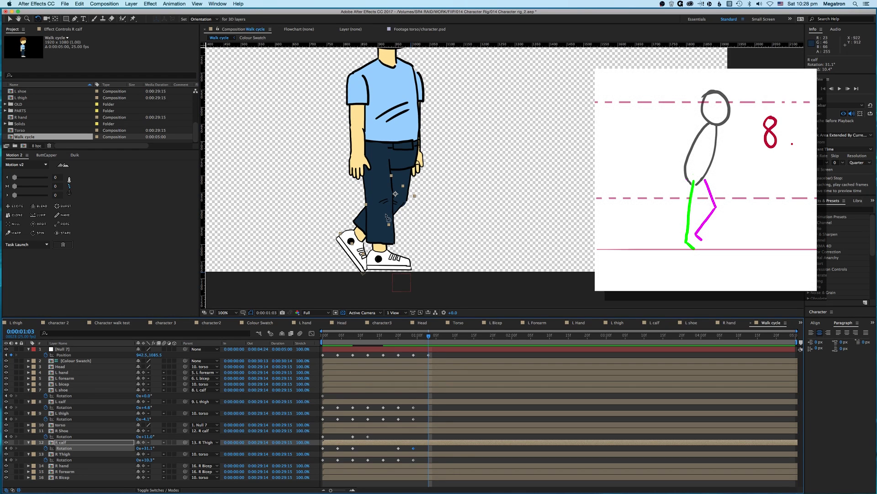
left_click(381, 187)
left_click(384, 182)
left_click_drag(385, 182, 371, 271)
left_click(368, 264)
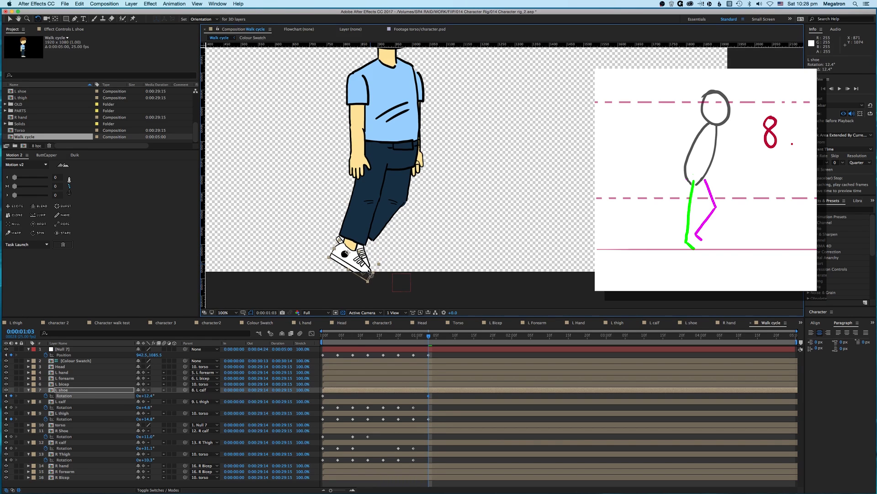
left_click(364, 232)
left_click_drag(364, 231, 366, 234)
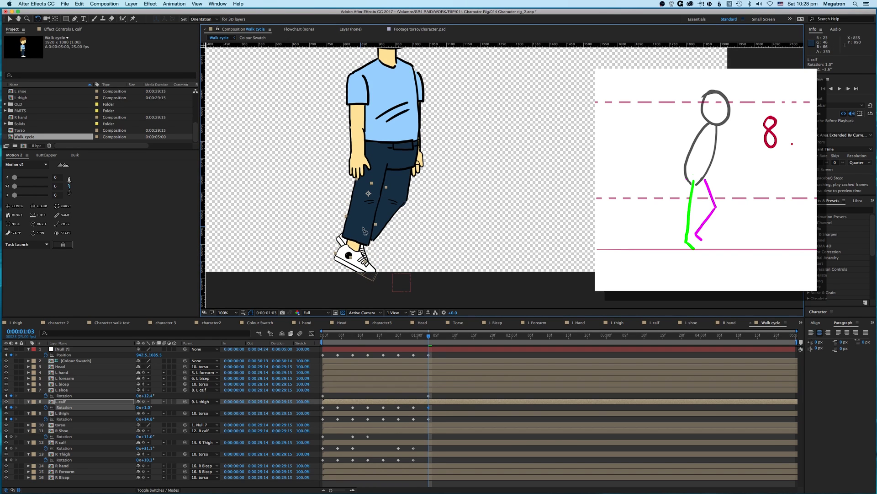
Raise Null 7 to position 942.5, 1072.5 on its Position keyframe at 0:00:01:03
left_click(429, 355)
key("v")
left_click_drag(402, 282, 402, 277)
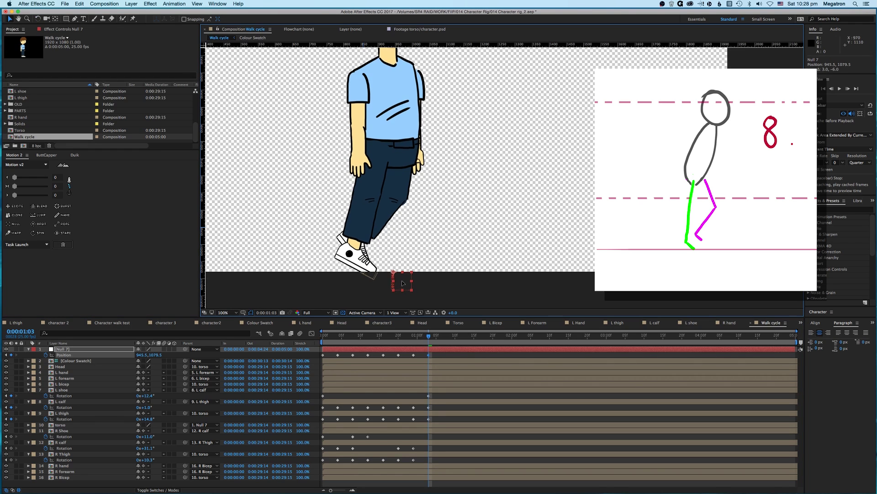
left_click(403, 185)
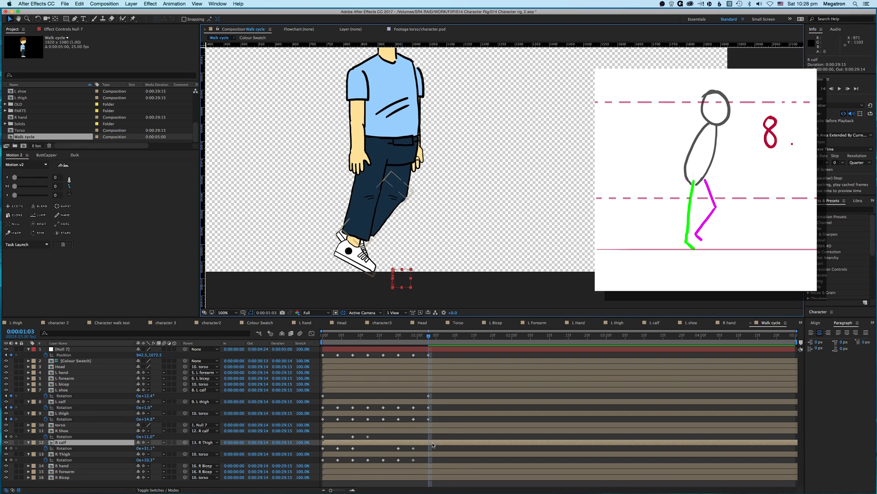
left_click_drag(403, 185, 414, 173)
key("super+z")
At 0:00:01:03, lift the right leg forward by rotating R Thigh to -6.6°, R calf to 37.6° and R Shoe to 5.8°
left_click(405, 177)
key("w")
left_click_drag(404, 215, 400, 215)
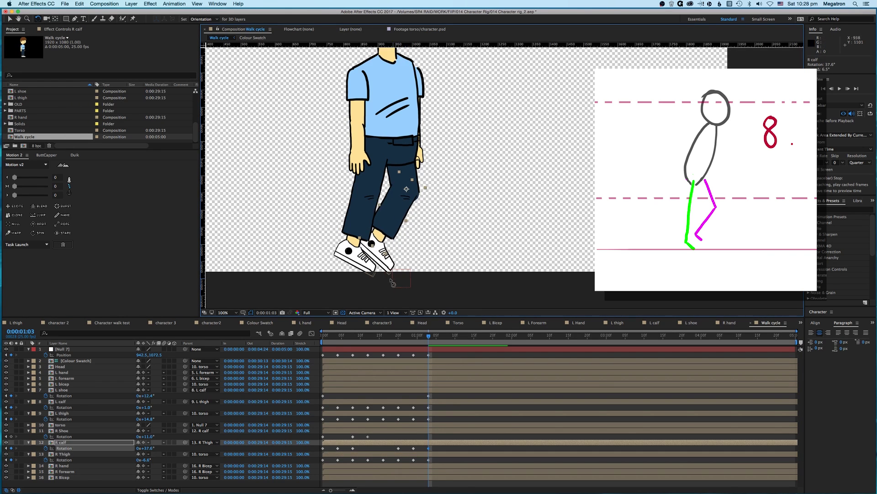
left_click_drag(391, 271, 394, 272)
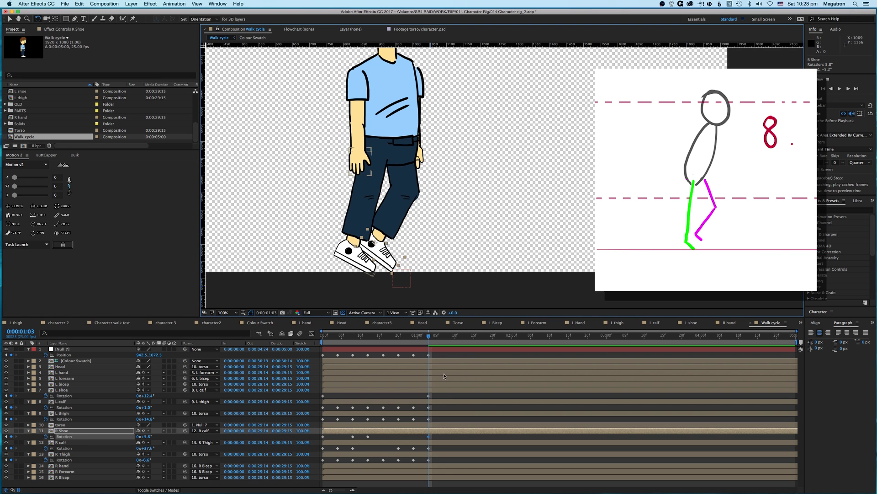
Copy Null 7's first Position keyframe and paste it at 0:00:01:07
key("space")
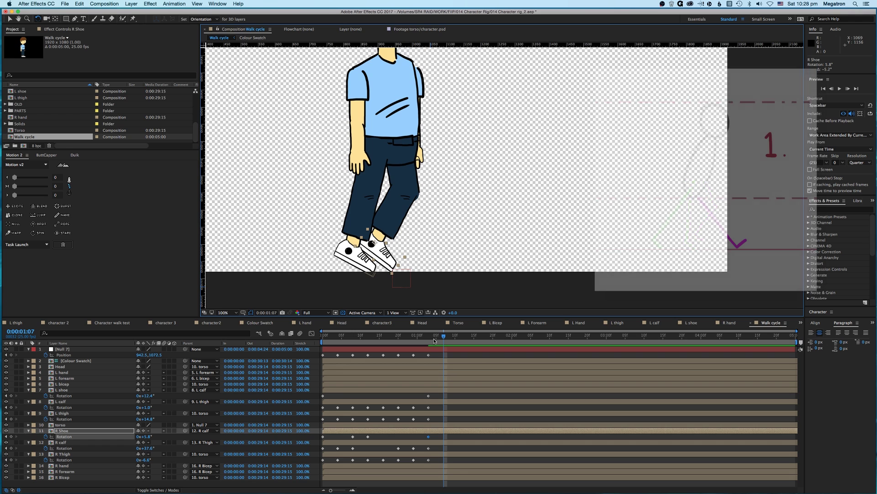
left_click(323, 355)
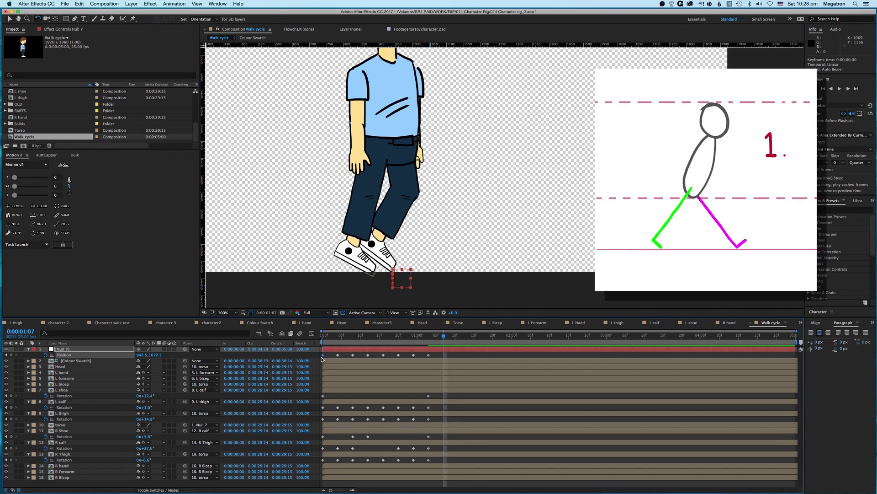
key("super+c")
key("super+v")
Repeat the left leg's first pose at 0:00:01:07 by copying the first Rotation keyframes of L shoe, L calf and L thigh
left_click(323, 396)
key("super+c")
key("super+v")
left_click(323, 407)
key("super+c")
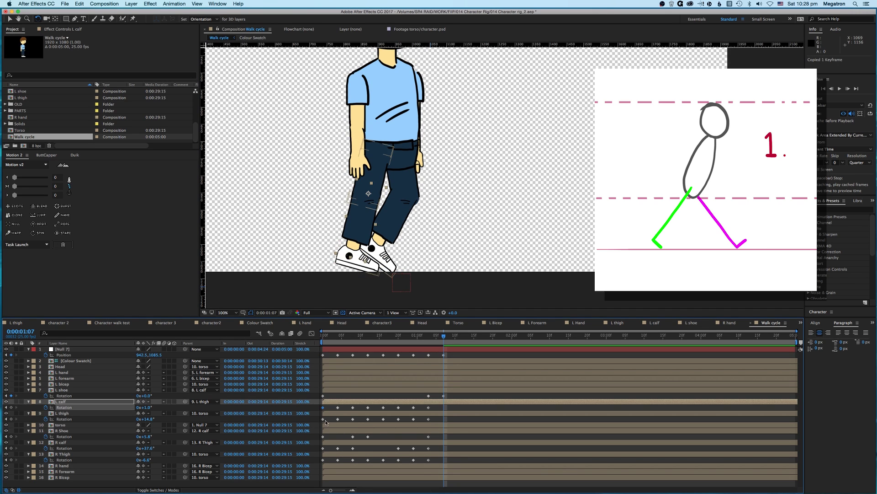
key("super+v")
left_click(323, 418)
key("super+c")
key("super+v")
Repeat the right leg's first pose at 0:00:01:07 by copying the first Rotation keyframes of R Shoe, R calf and R Thigh
left_click(323, 437)
key("super+c")
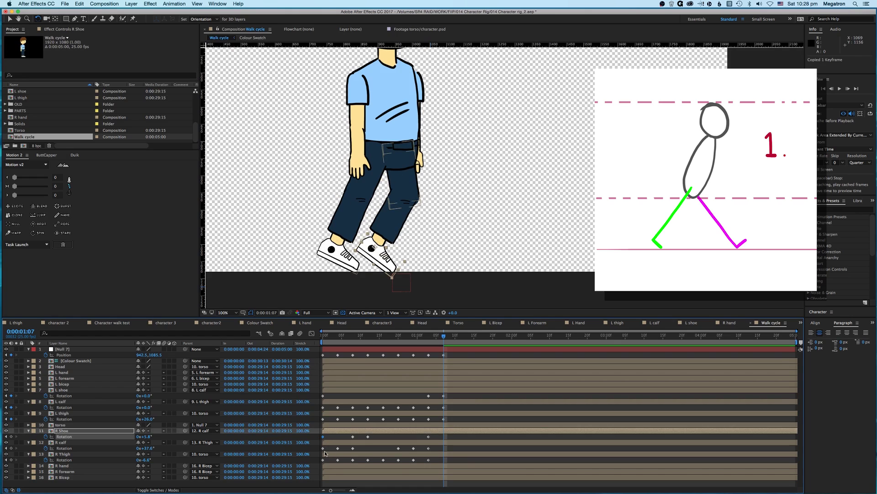
key("super+v")
left_click(323, 448)
key("super+c")
key("super+v")
left_click(323, 459)
key("super+c")
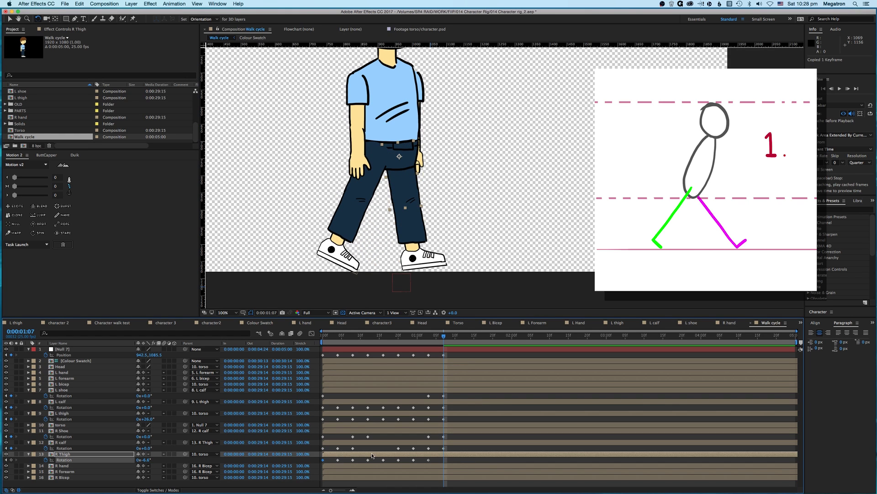
key("super+v")
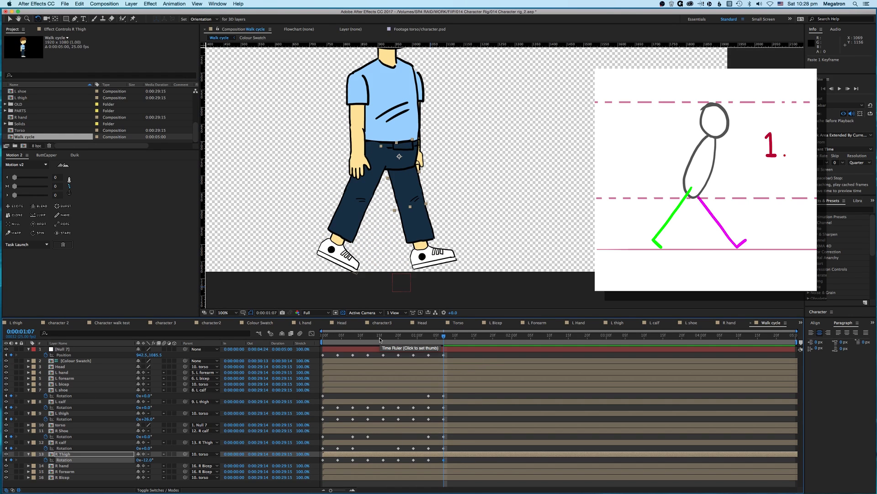
End the work area one frame before the repeated pose at 0:00:01:07 and preview the walk loop from the start
key("Page_Up")
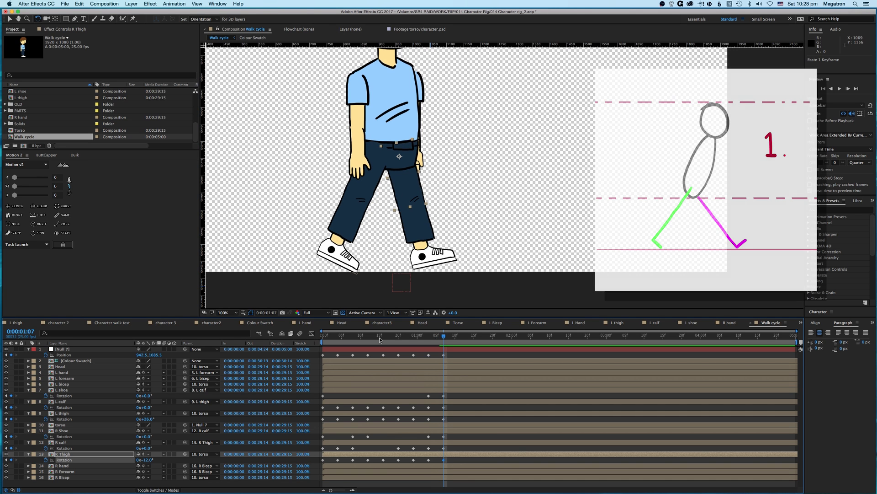
key("n")
key("Home")
scroll(392, 195, "down", 2)
key("space")
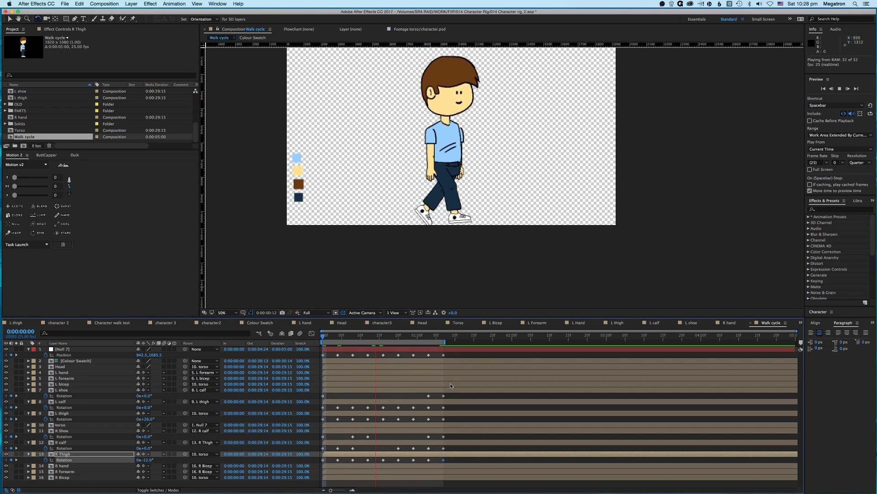
key("space")
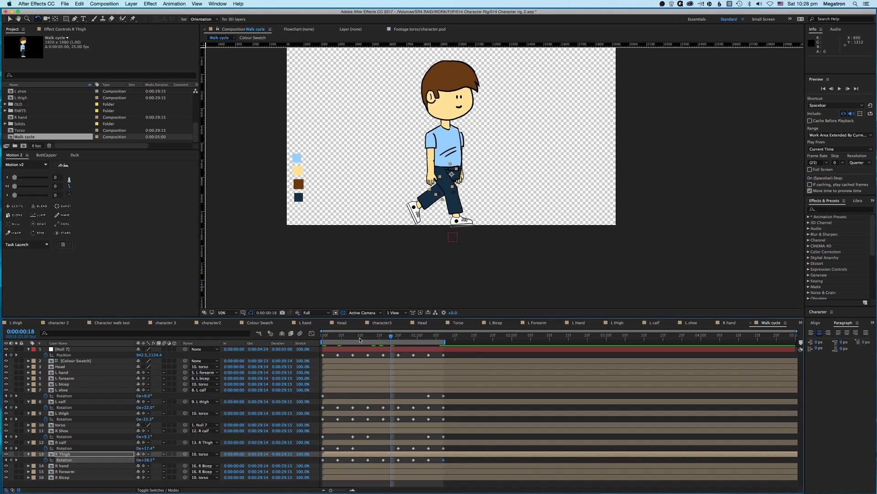
key("Home")
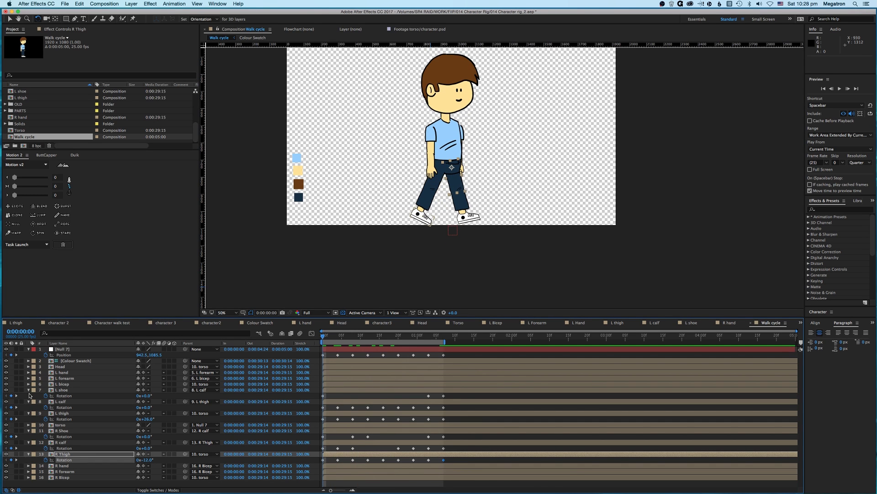
Collapse all layer properties, reveal only Null 7's Position keyframes, and preview the body's up-and-down motion
left_click(28, 389)
left_click(28, 396)
key("u")
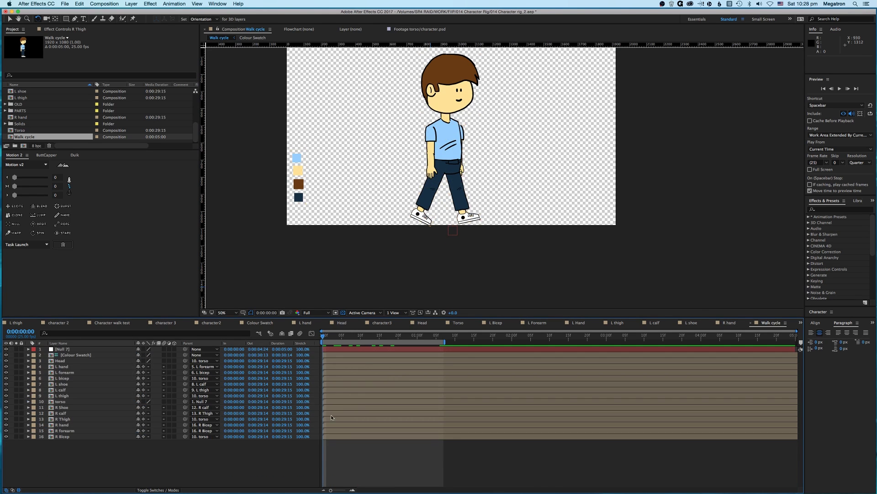
left_click(352, 348)
key("p")
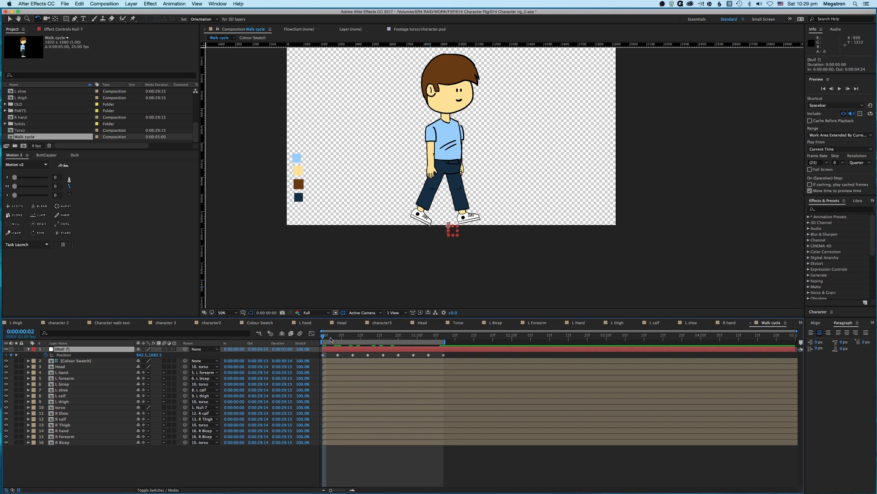
key("space")
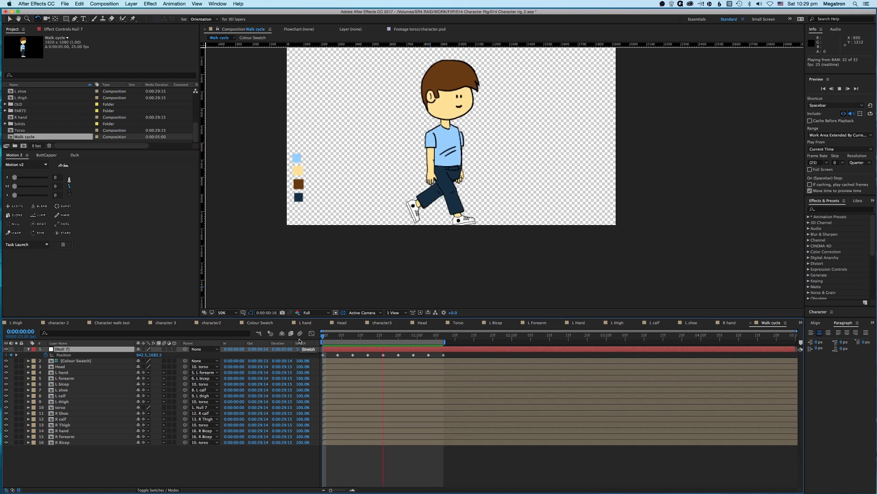
key("space")
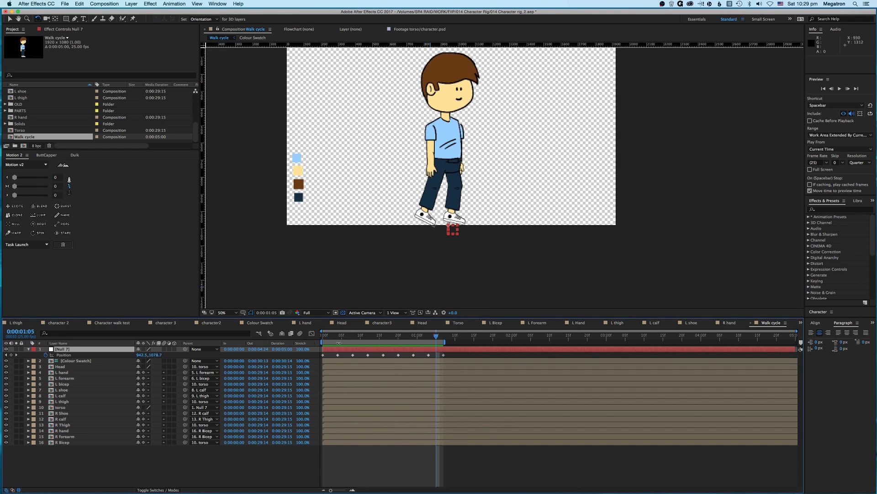
Copy Null 7's first four Position keyframes, paste them at 0:00:00:16, and play back the result
left_click_drag(330, 336, 315, 363)
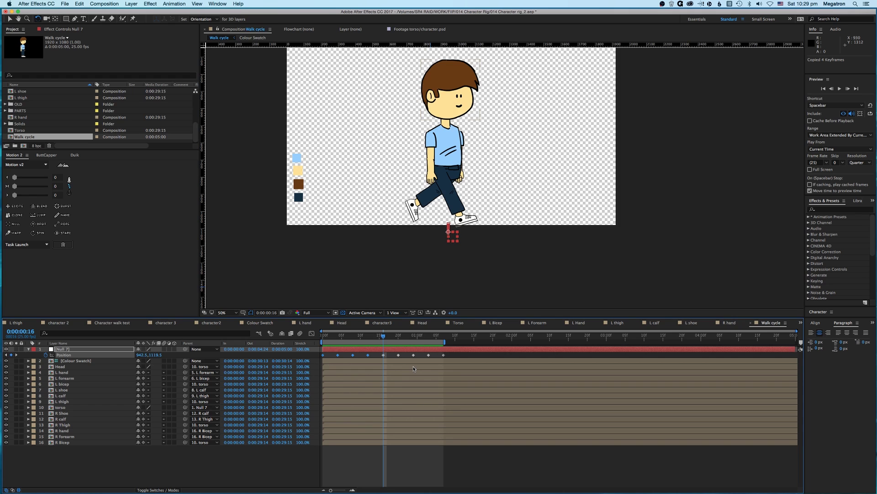
key("space")
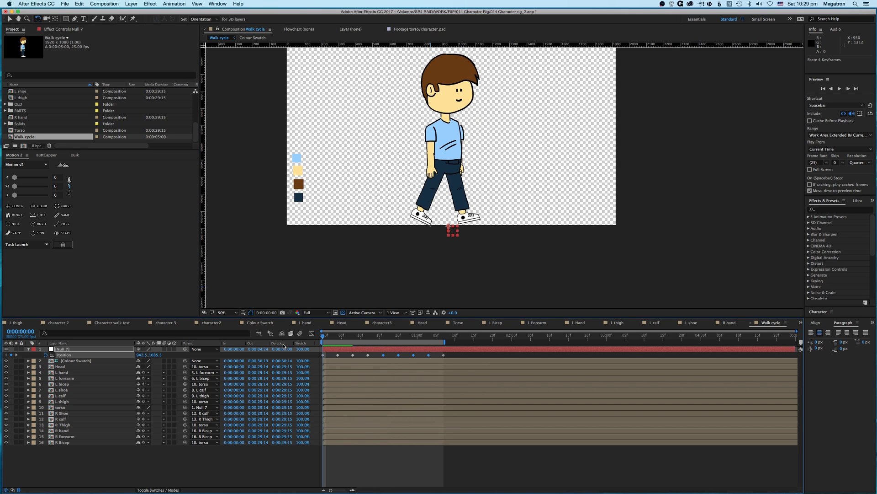
left_click_drag(355, 335, 354, 354)
key("space")
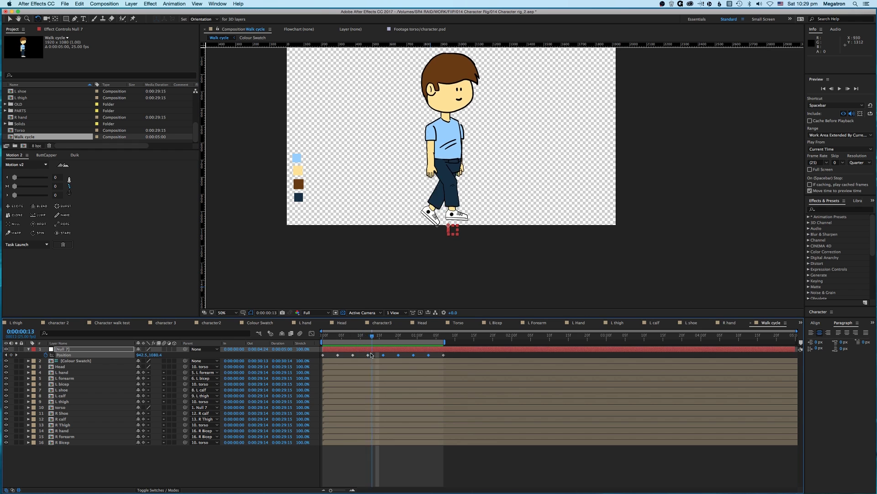
key("space")
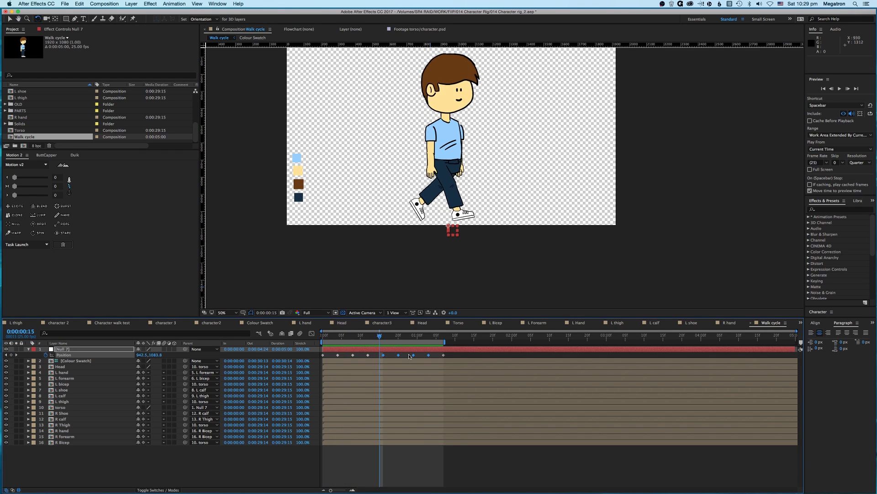
At 0:00:00:16, narrow the stride by rotating L thigh to -16.1° and R Thigh to 28.2°
left_click_drag(382, 336, 383, 337)
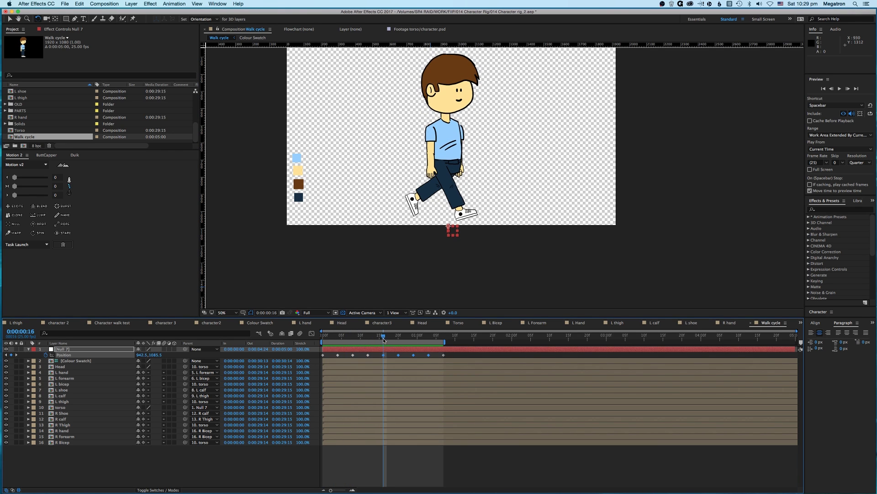
left_click(384, 360)
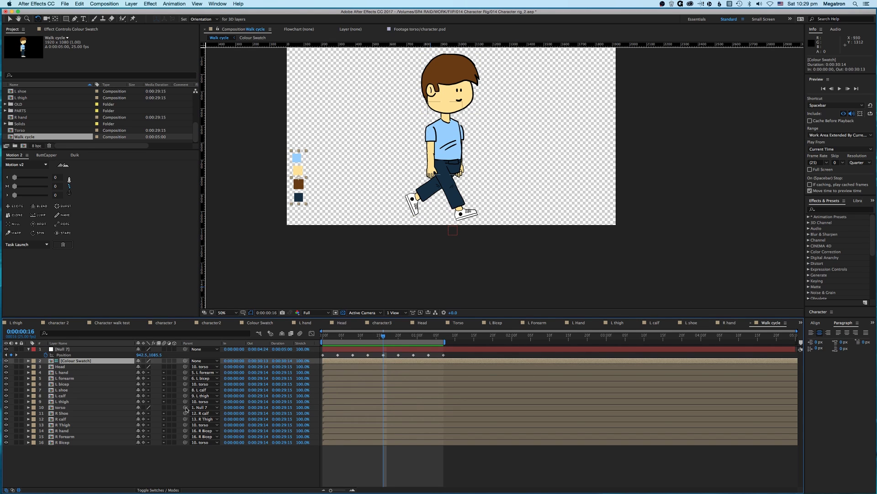
left_click(66, 419)
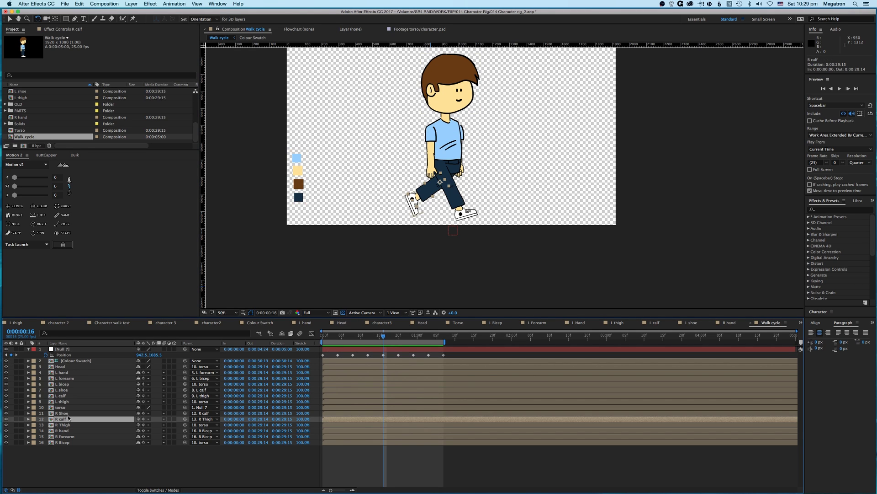
left_click(64, 413)
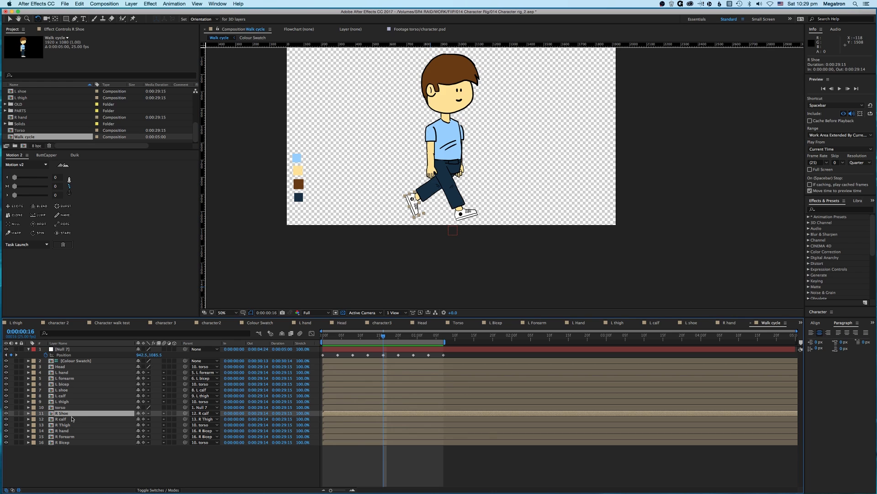
key("period")
left_click(386, 168)
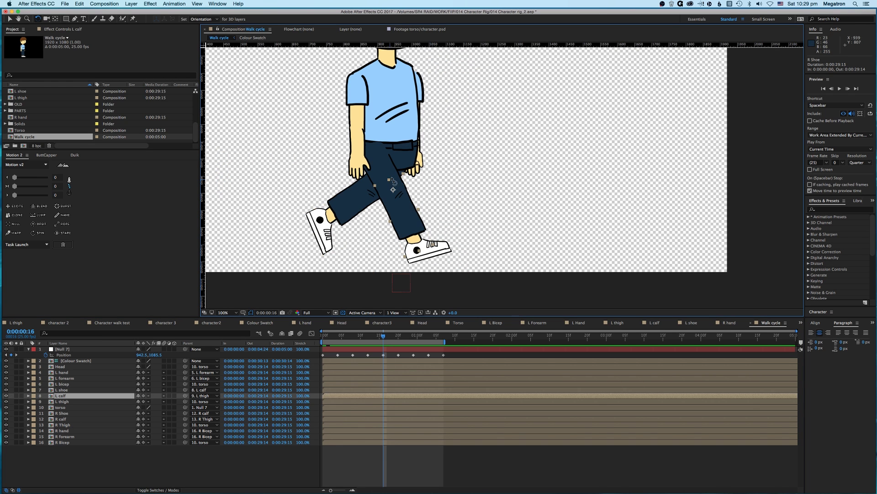
left_click(386, 168)
left_click_drag(413, 202, 406, 205)
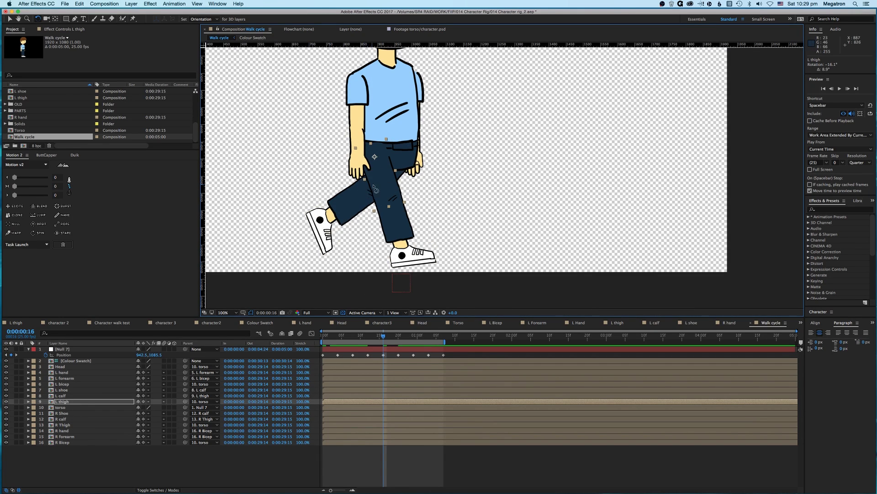
left_click(404, 177)
left_click_drag(405, 178, 406, 181)
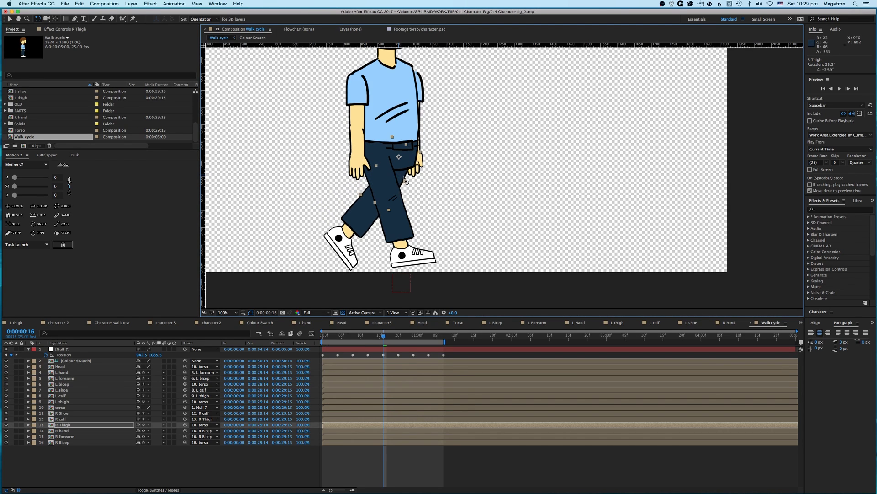
Play back the walk cycle with the whole character in view to check the stride and the loop
key("comma")
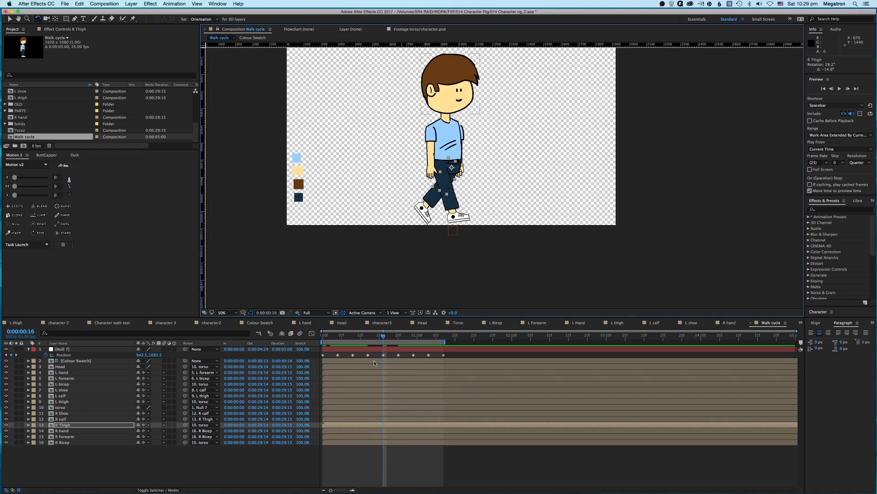
key("space")
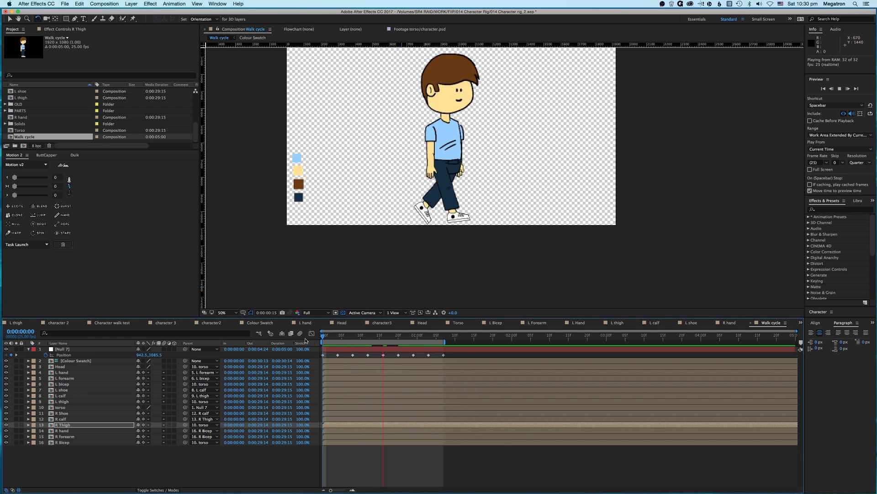
key("space")
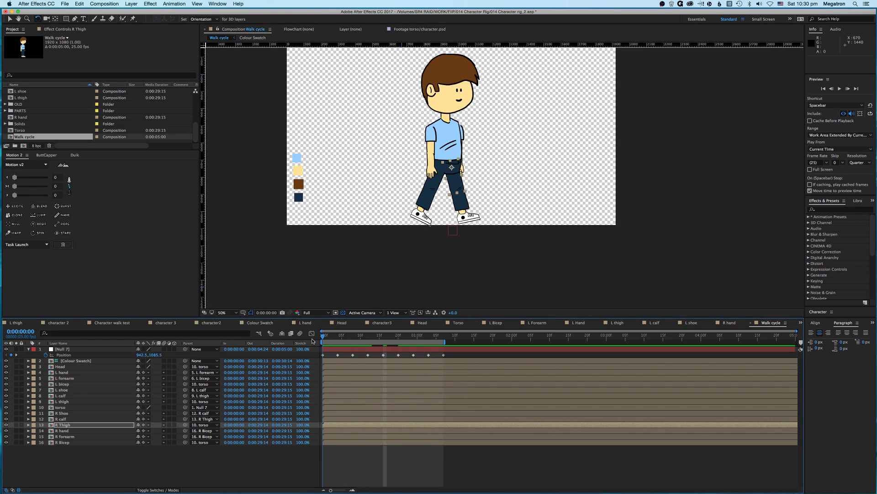
key("space")
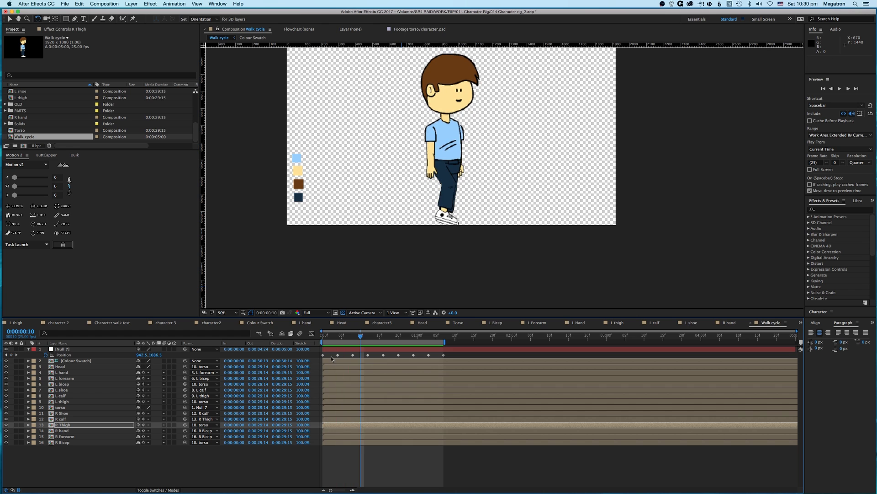
key("space")
left_click_drag(455, 144, 414, 171)
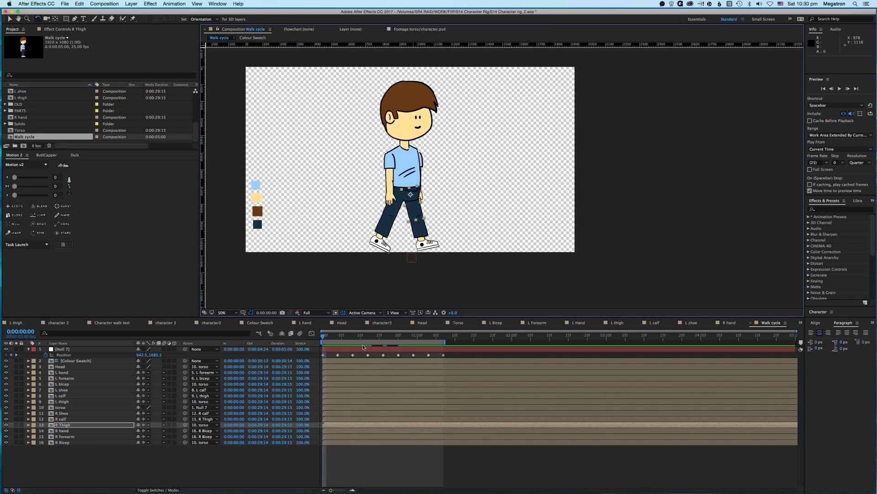
key("space")
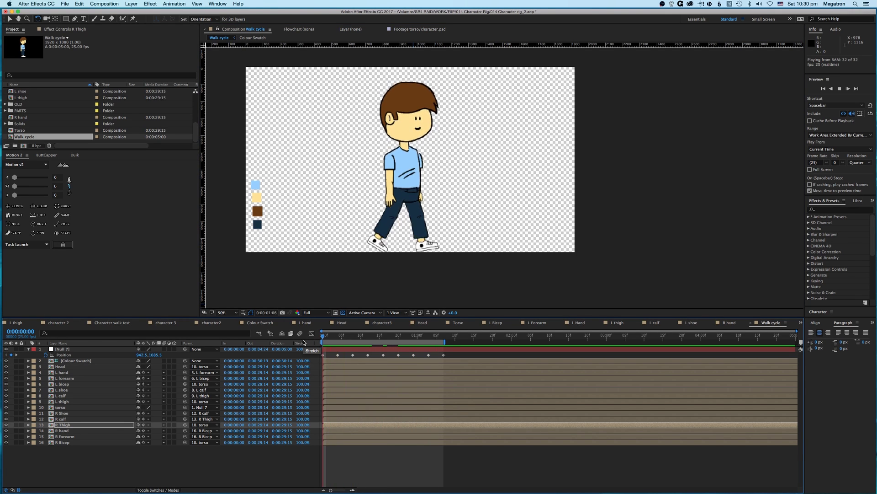
key("space")
Apply Easy Ease to all of Null 7's Position keyframes and preview the walk cycle
left_click_drag(451, 358, 312, 356)
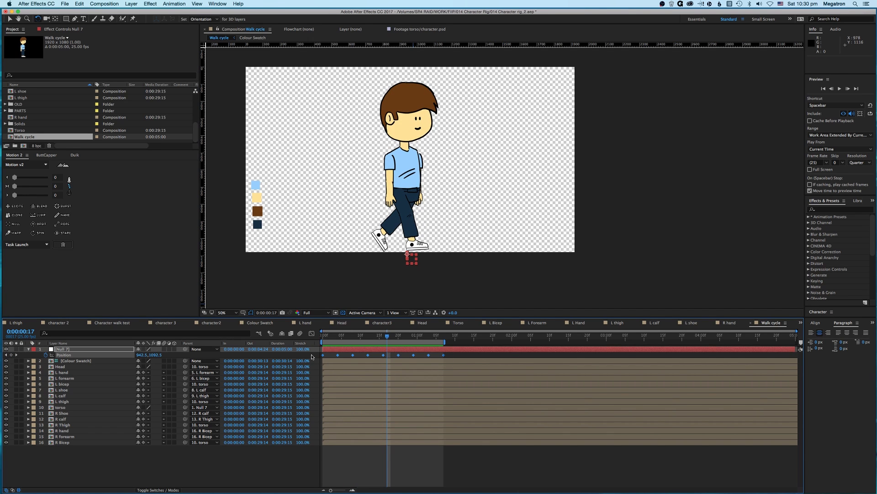
key("F9")
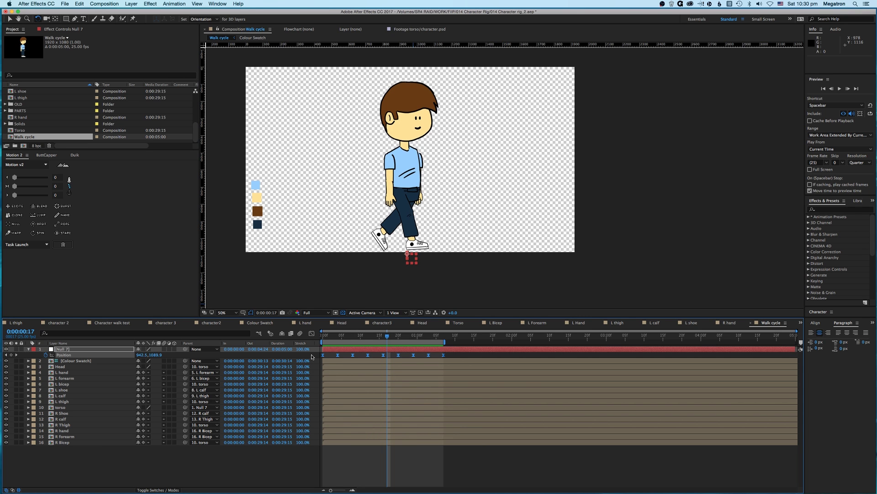
left_click(335, 456)
key("space")
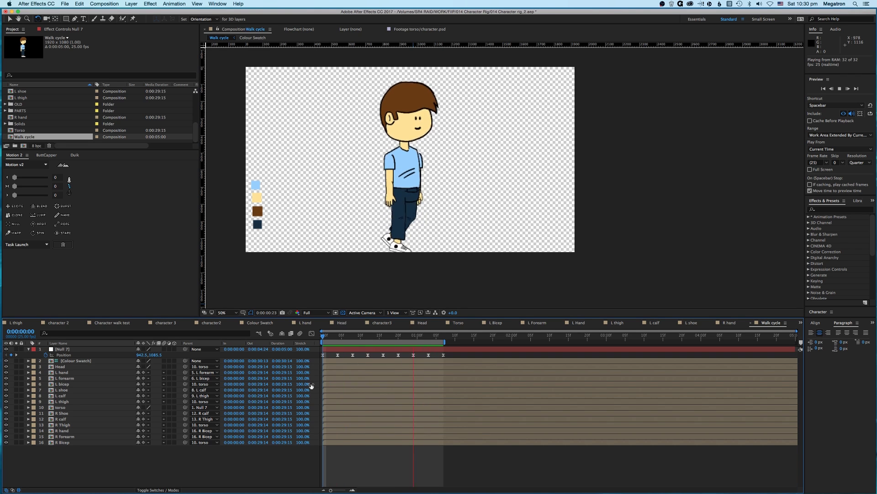
key("space")
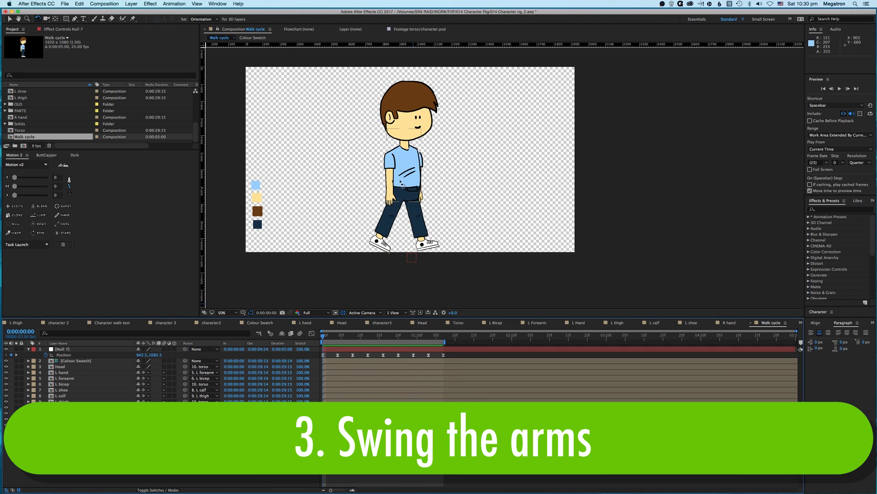
Set Rotation keyframes at 0:00:00:00 on the L bicep, L hand and L forearm layers
left_click(391, 163)
key("period")
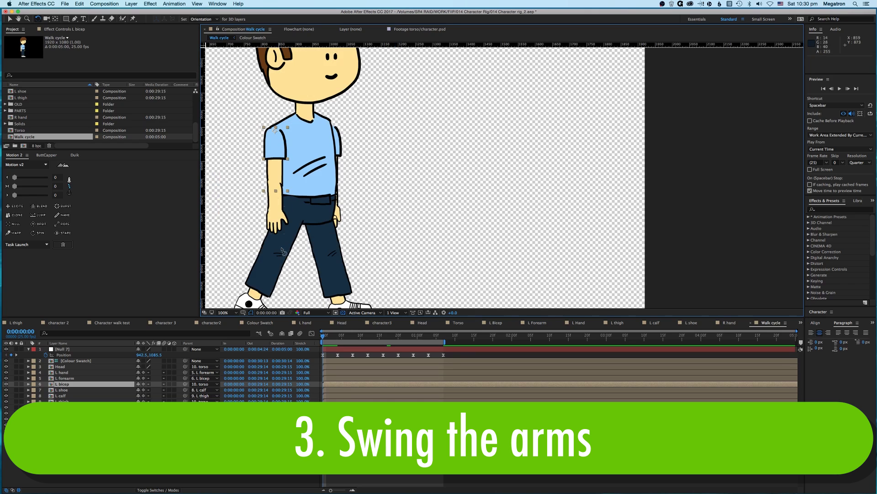
key("r")
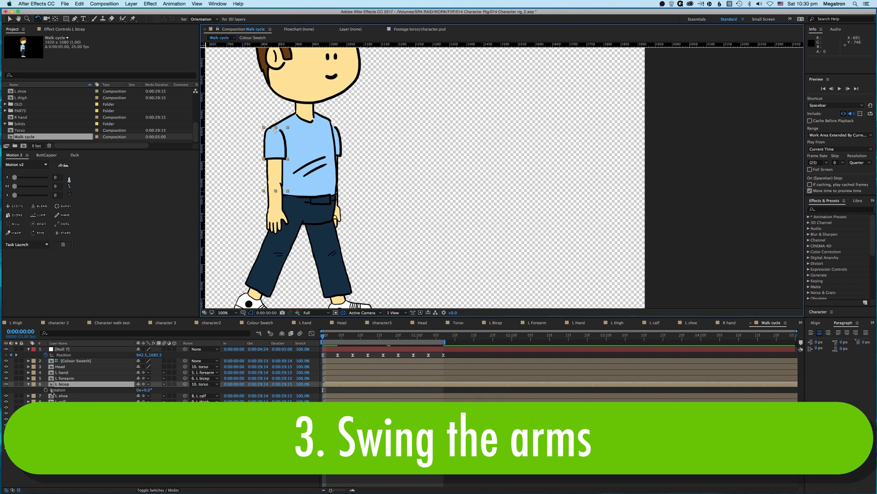
left_click(65, 378)
left_click(66, 374)
key("r")
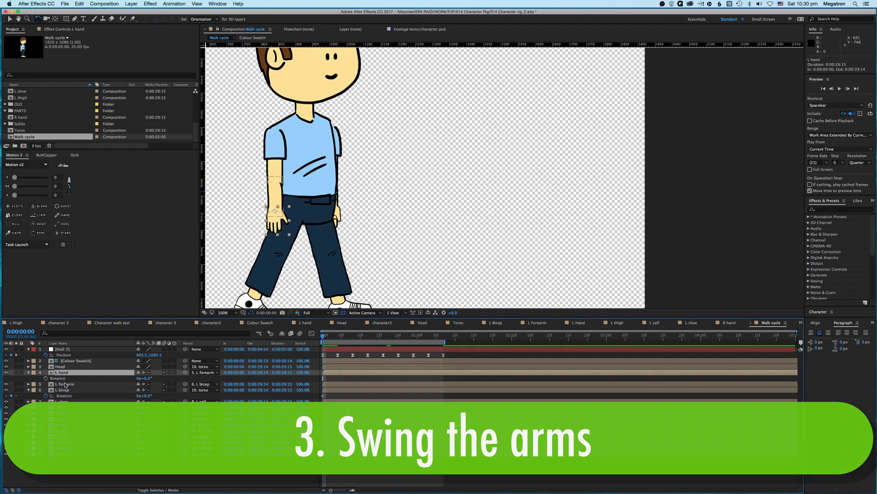
left_click(50, 384)
key("r")
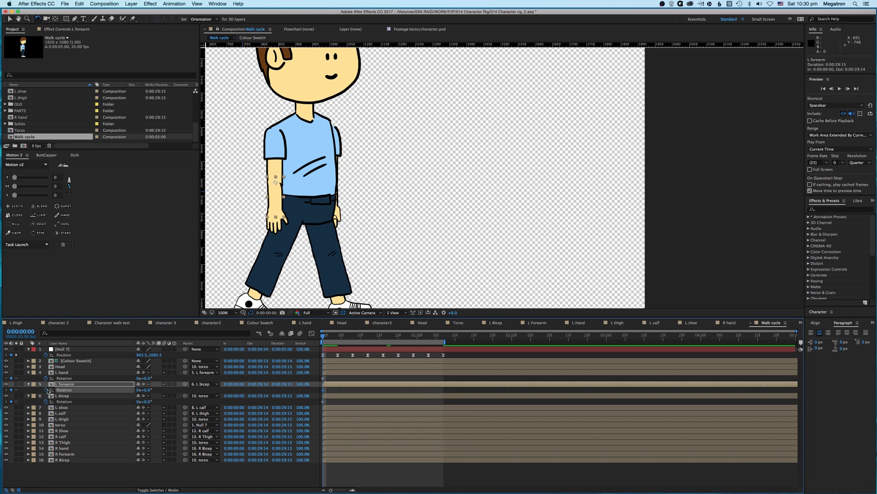
Set Rotation keyframes at 0:00:00:00 on the R hand, R forearm and R Bicep layers together
left_click(65, 449)
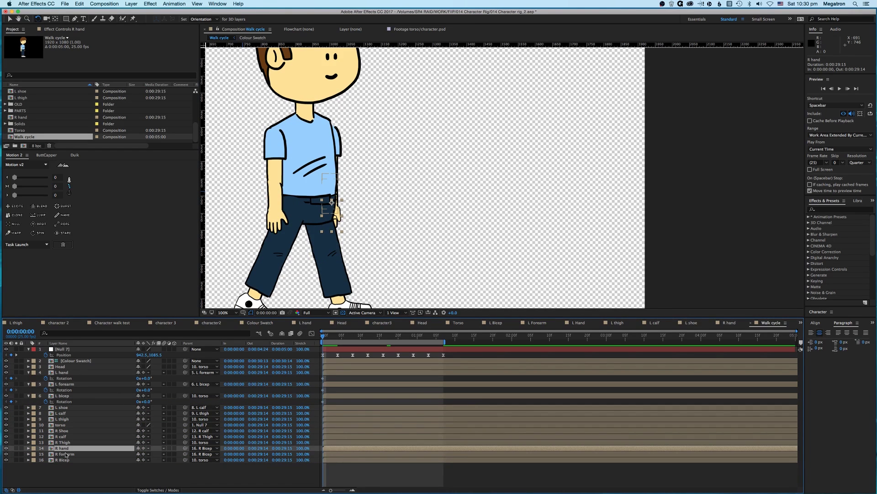
left_click(62, 460, "shift")
key("r")
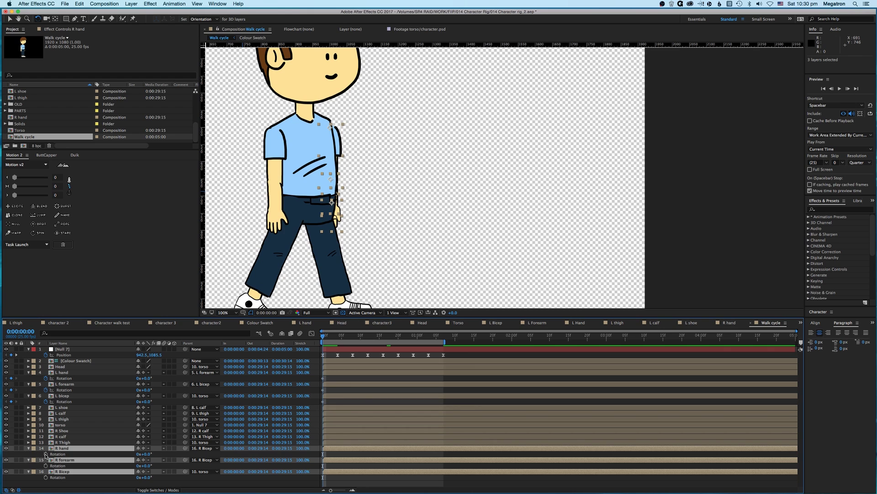
left_click(46, 454)
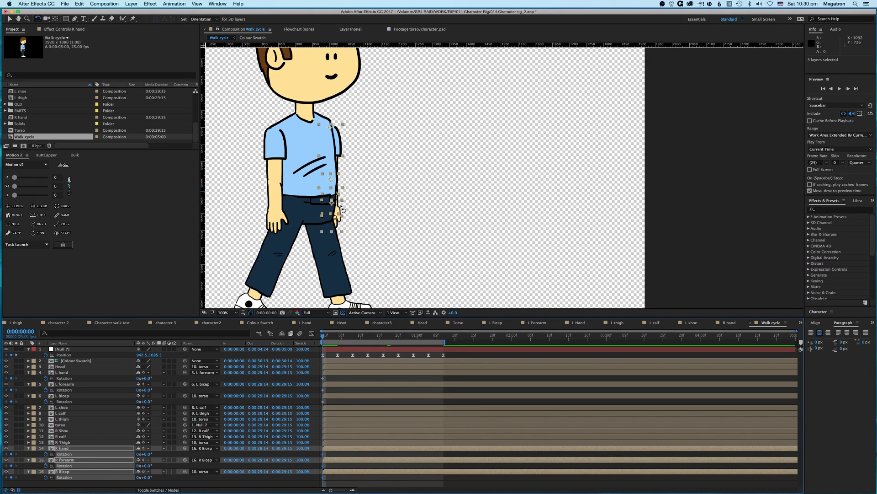
At 0:00:00:00, swing the arms in opposite directions by rotating L bicep to -30.3° and R Bicep to 23.6°
left_click(277, 153)
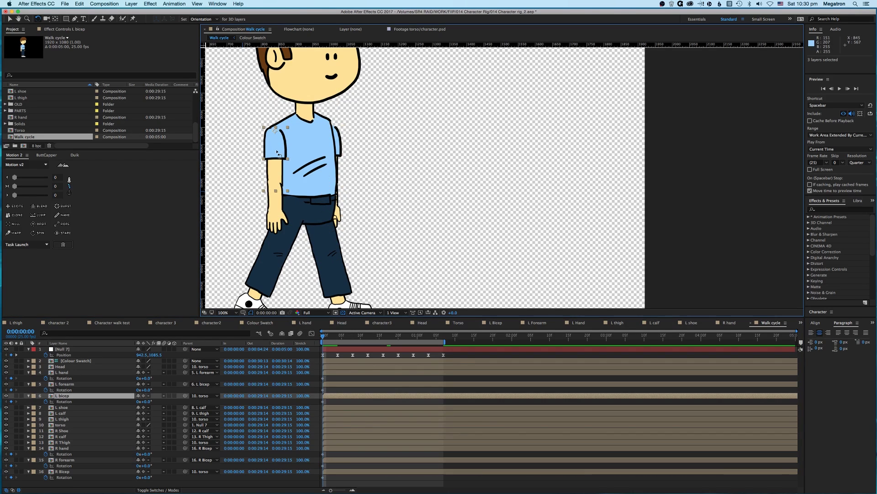
left_click_drag(290, 164, 278, 169)
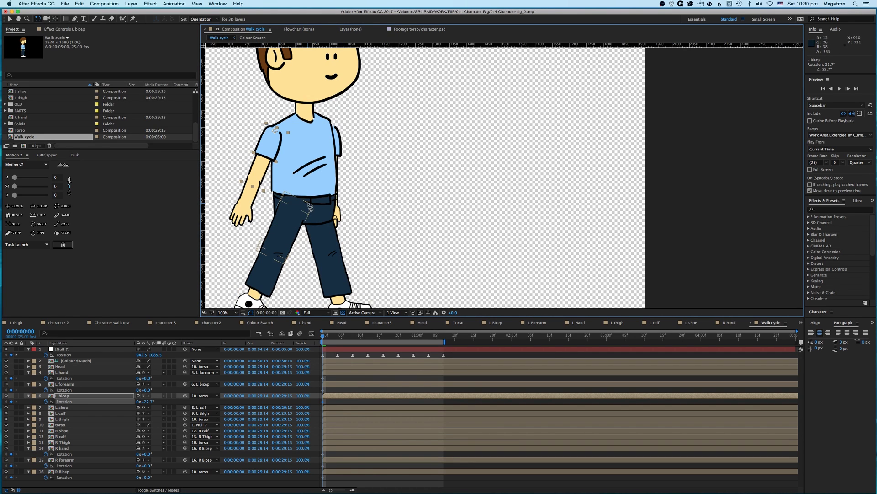
left_click_drag(280, 168, 316, 170)
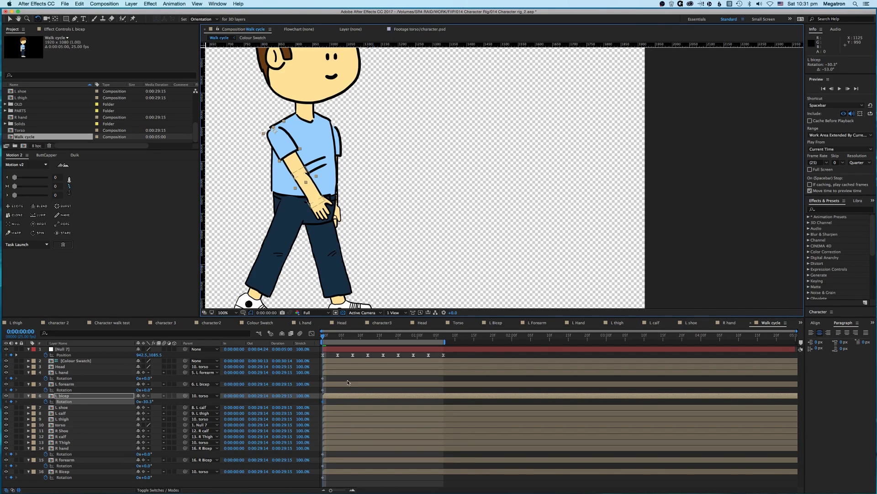
left_click(344, 157)
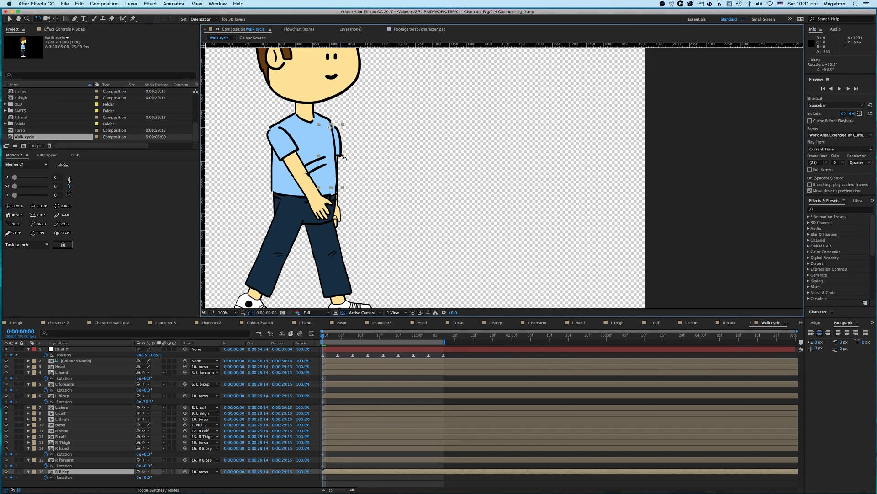
left_click_drag(346, 192, 321, 194)
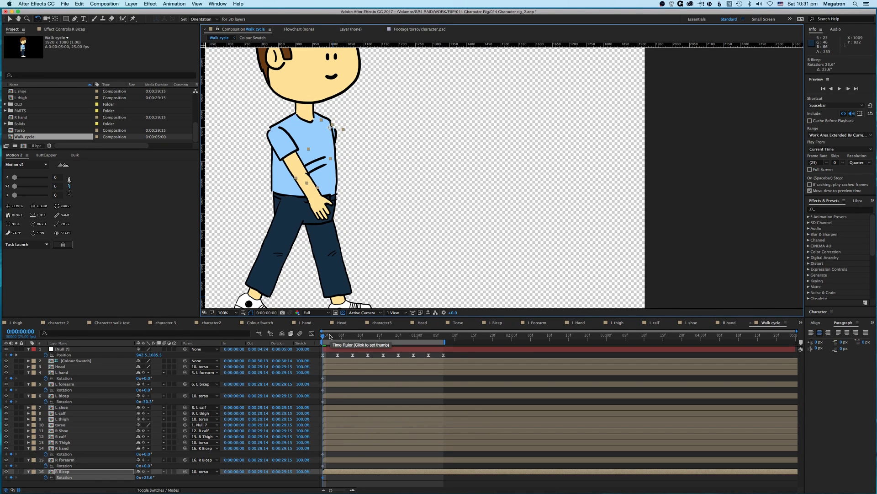
At 0:00:00:04, bend the front arm by rotating L forearm to -23.3°, and scrub the opening frames to check it
key("space")
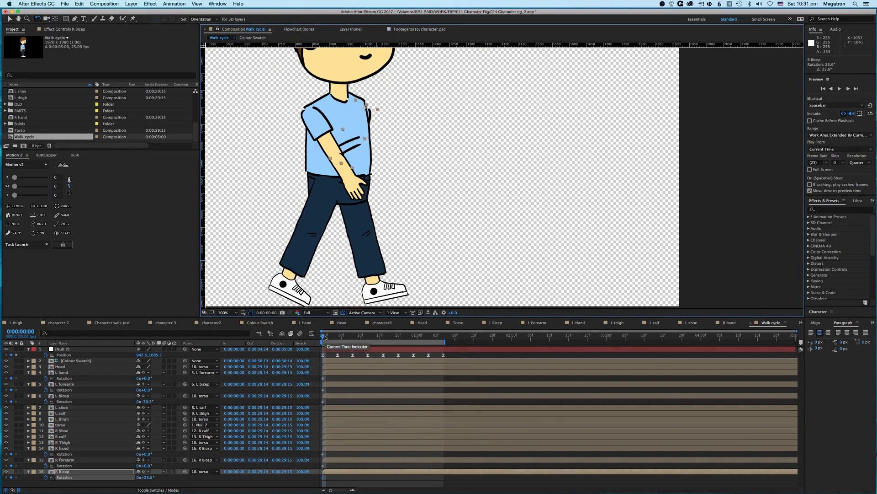
left_click_drag(324, 337, 338, 337)
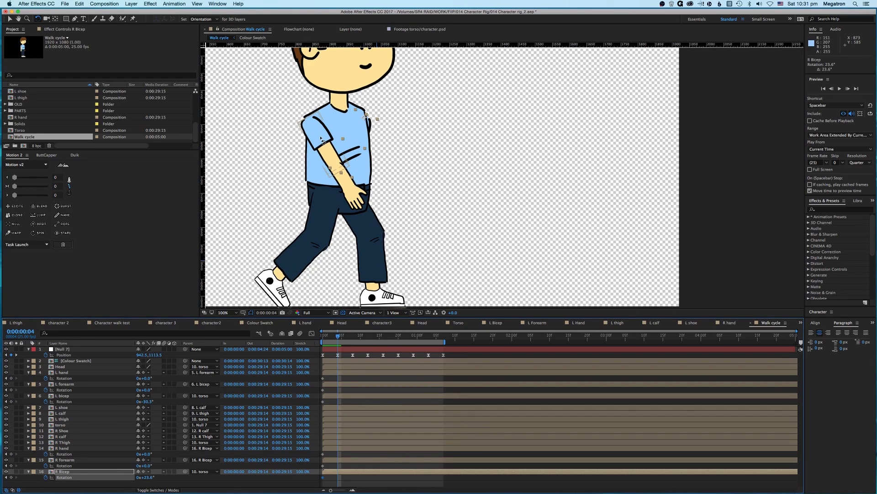
left_click(310, 119)
left_click(319, 337)
left_click_drag(324, 338, 338, 333)
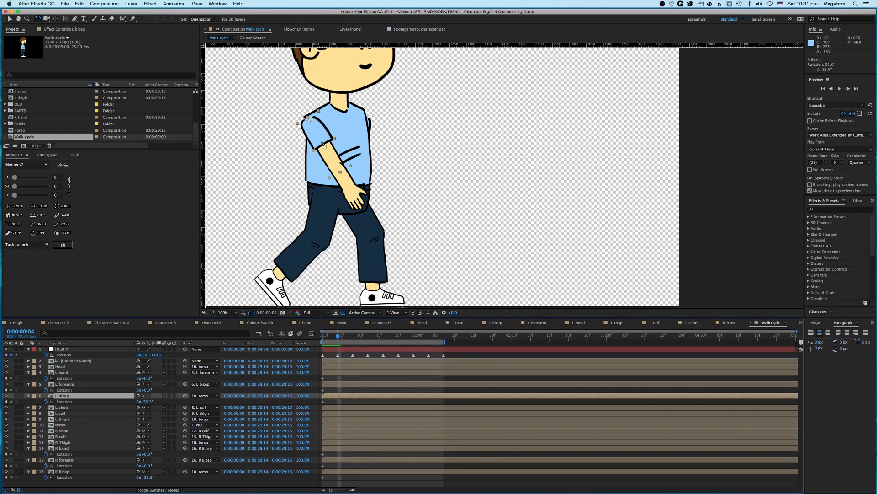
left_click(349, 188)
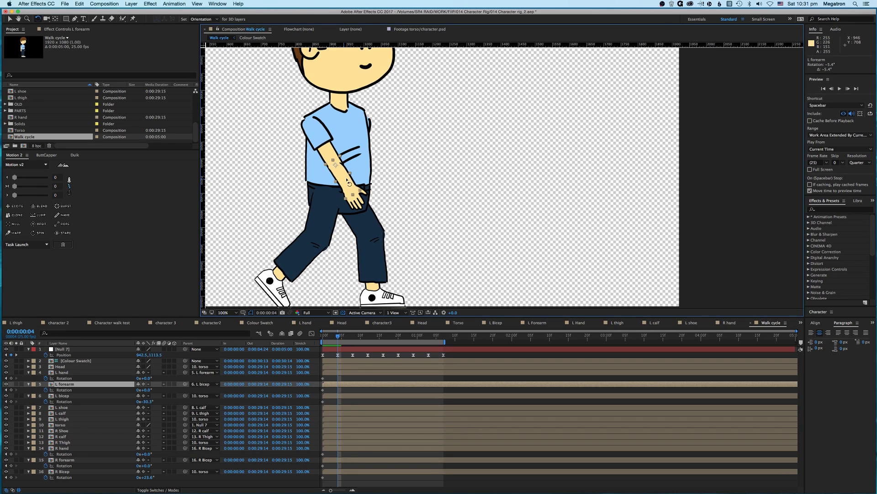
left_click_drag(349, 183, 353, 181)
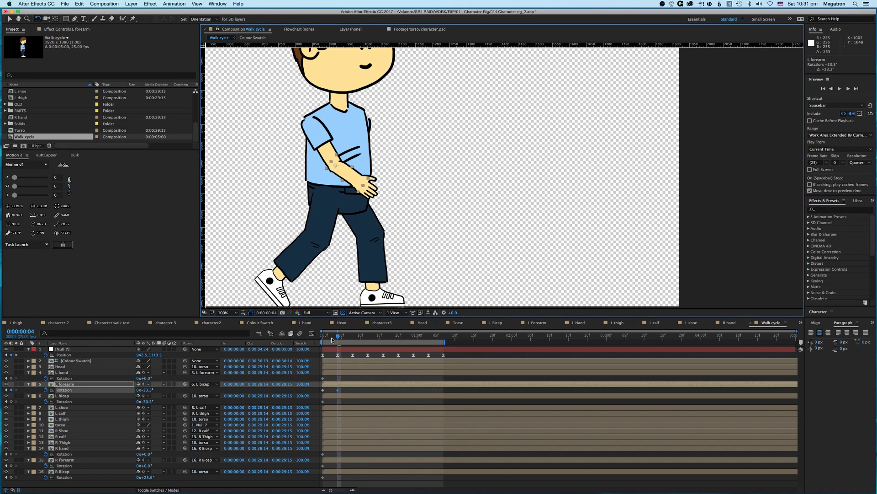
mouse_move(331, 338)
left_mouse_down()
mouse_move(314, 339)
mouse_move(339, 343)
left_mouse_up()
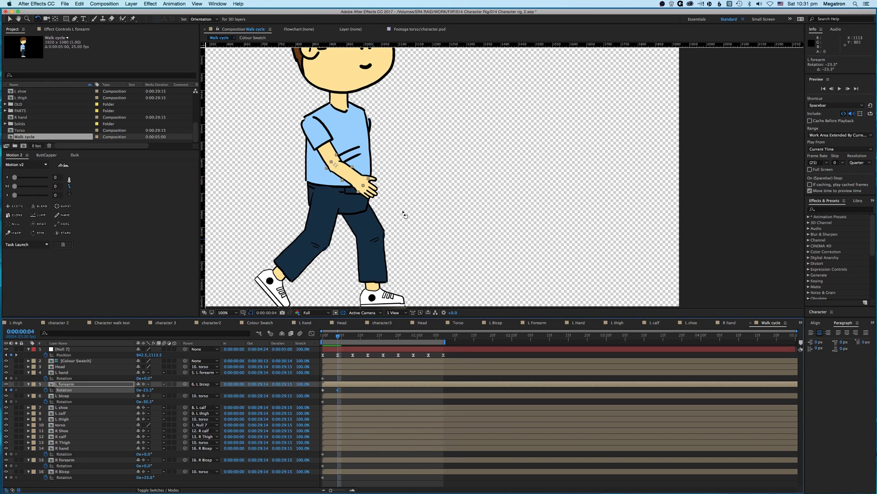
At 0:00:00:04, rotate R Bicep to 35.6° and undo the trial rotation of R forearm
left_click(67, 460)
left_click(67, 472)
mouse_move(149, 478)
left_mouse_down()
mouse_move(145, 466)
mouse_move(154, 465)
left_mouse_up()
key("super+z")
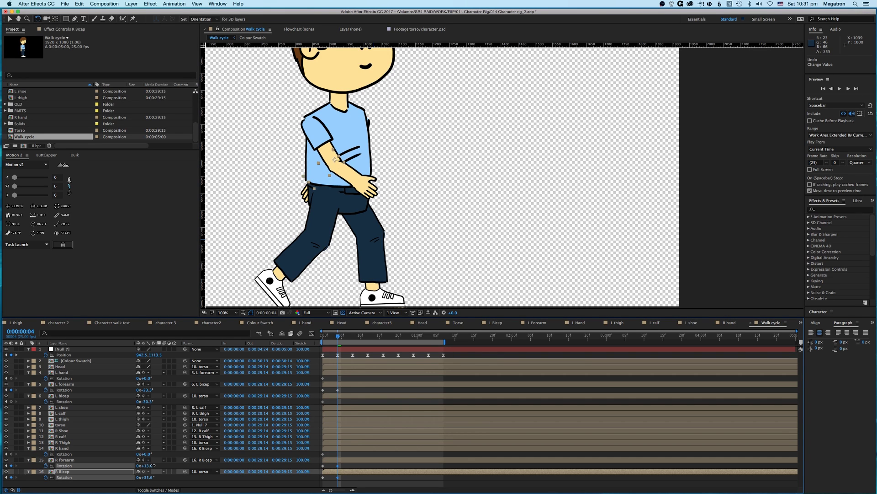
key("super+z")
Parent R hand to R forearm and rotate R forearm to -17.0° at 0:00:00:04
left_click(96, 449)
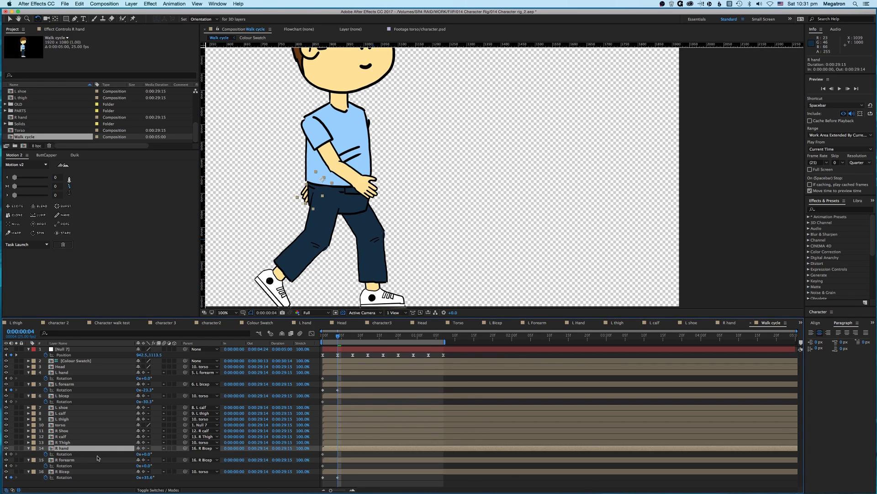
left_click_drag(185, 448, 255, 465)
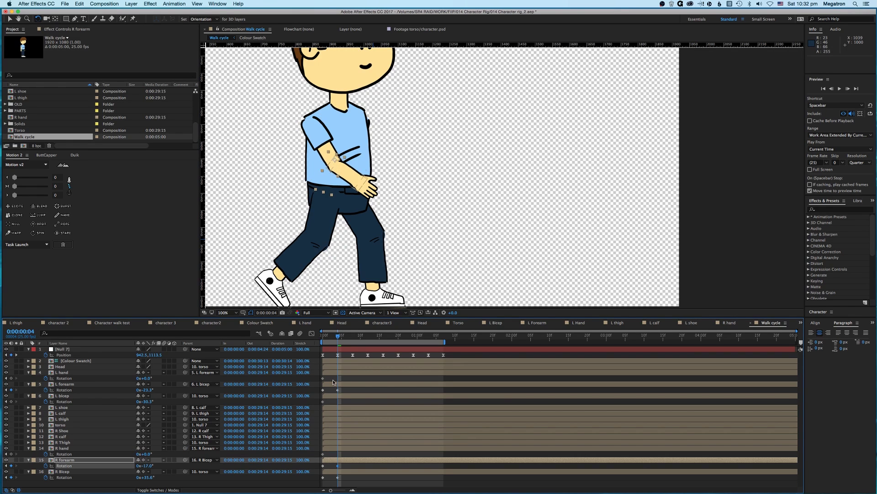
mouse_move(332, 336)
left_mouse_down()
mouse_move(306, 343)
mouse_move(337, 343)
left_mouse_up()
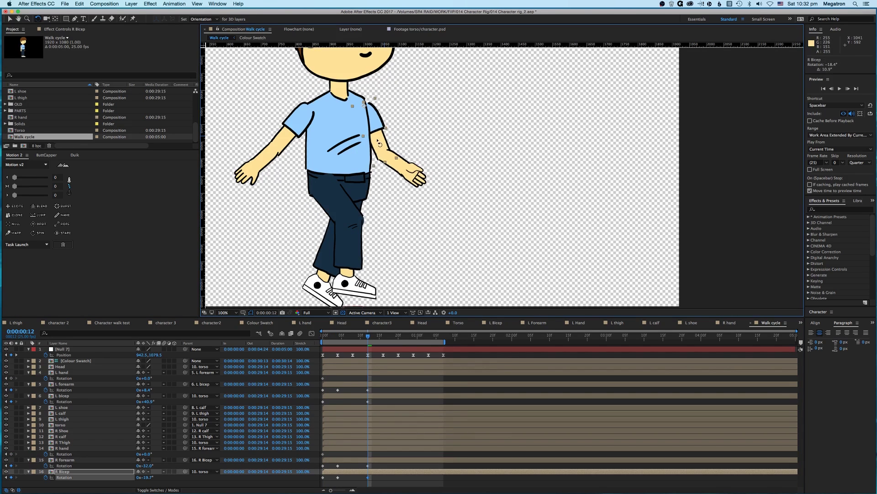
At 0:00:00:12, straighten both arms: R Bicep -6.5°, R forearm 7.5°, L bicep 5.6° and L forearm -6.9°
left_click_drag(380, 146, 374, 189)
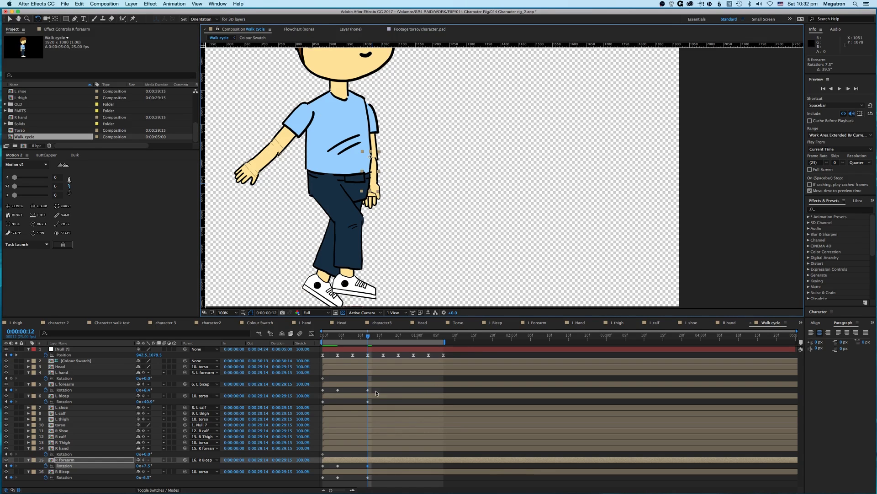
left_click_drag(276, 147, 305, 157)
left_click_drag(300, 190, 307, 184)
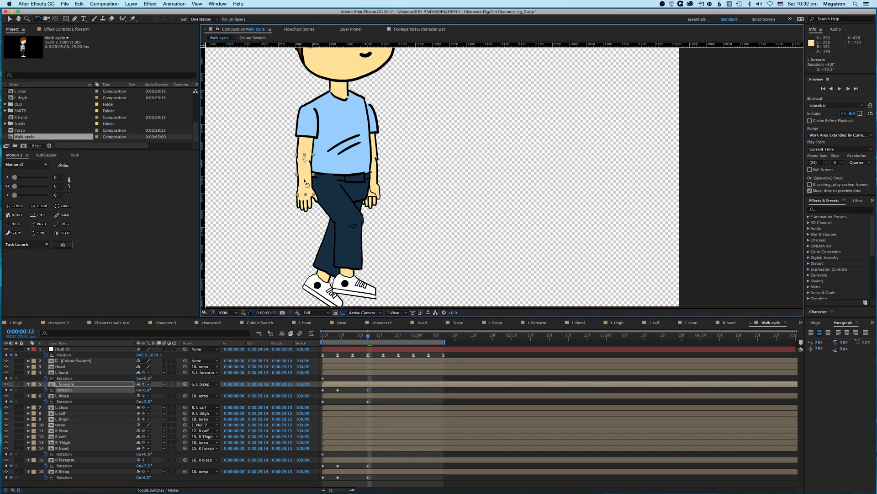
At 0:00:00:20, reverse the arm swing: L bicep 39.6°, L forearm -27.8°, R Bicep -16.0° and R forearm -34.4°
left_click_drag(342, 338, 397, 347)
left_click_drag(310, 162, 287, 158)
left_click_drag(258, 185, 268, 190)
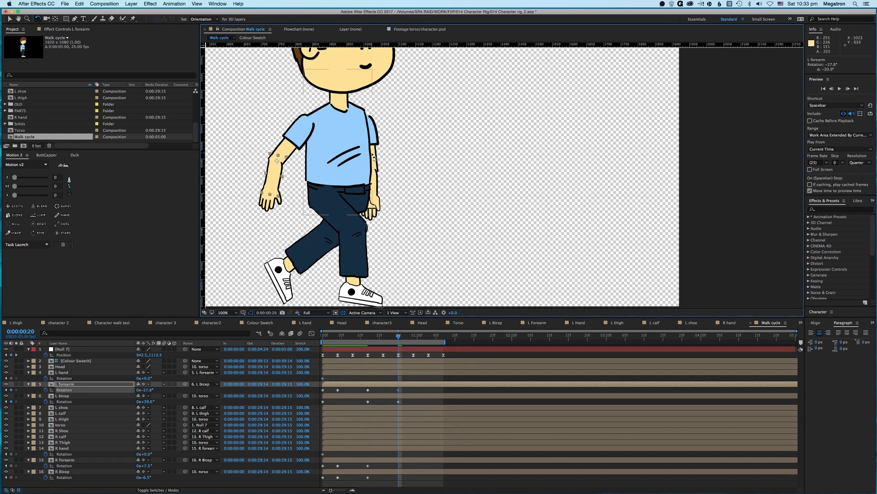
left_click_drag(378, 159, 393, 182)
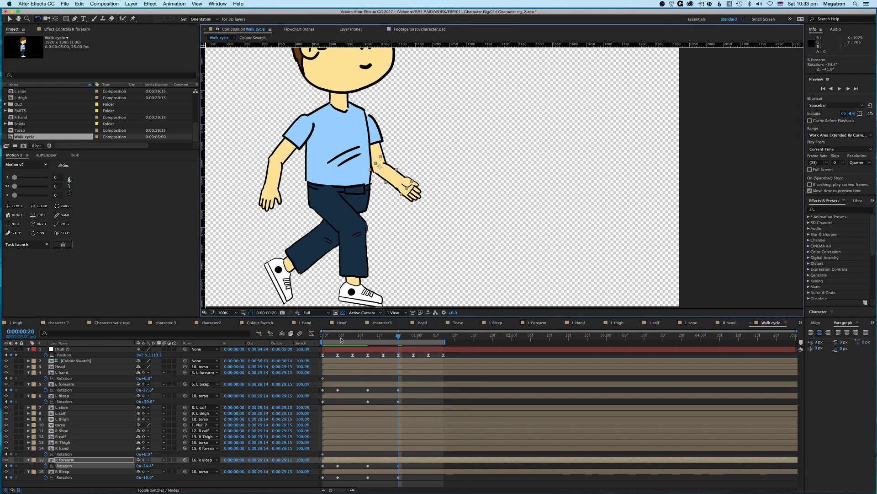
Copy the L forearm and L bicep Rotation keyframes from 0:00:00:12 and paste them at 0:00:01:03
left_click_drag(337, 337, 361, 338)
left_click_drag(377, 336, 429, 339)
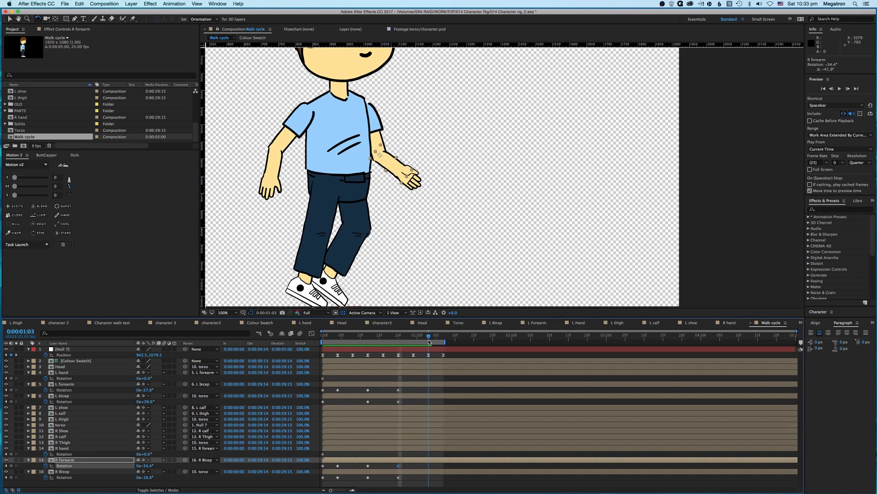
left_click(368, 390)
key("cmd+c")
key("cmd+v")
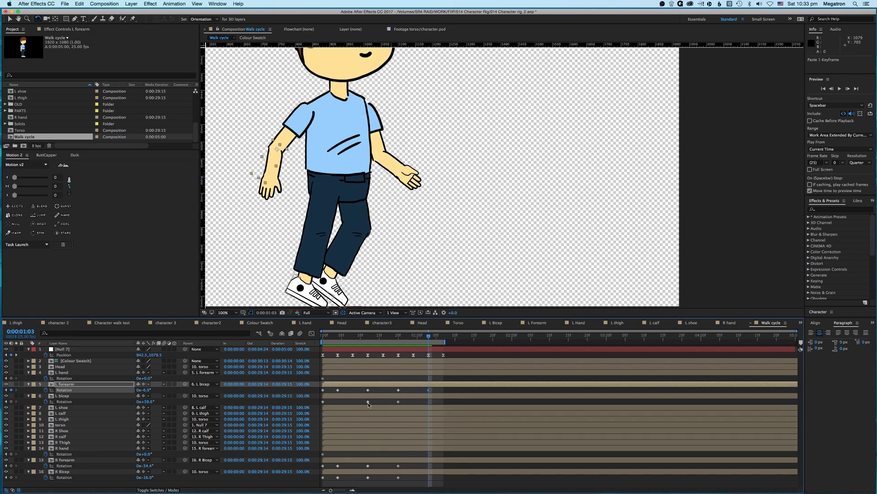
left_click(369, 401)
key("cmd+c")
key("cmd+v")
Copy the R forearm and R Bicep Rotation keyframes from 0:00:00:12 to 0:00:01:03
left_click(368, 465)
key("cmd+c")
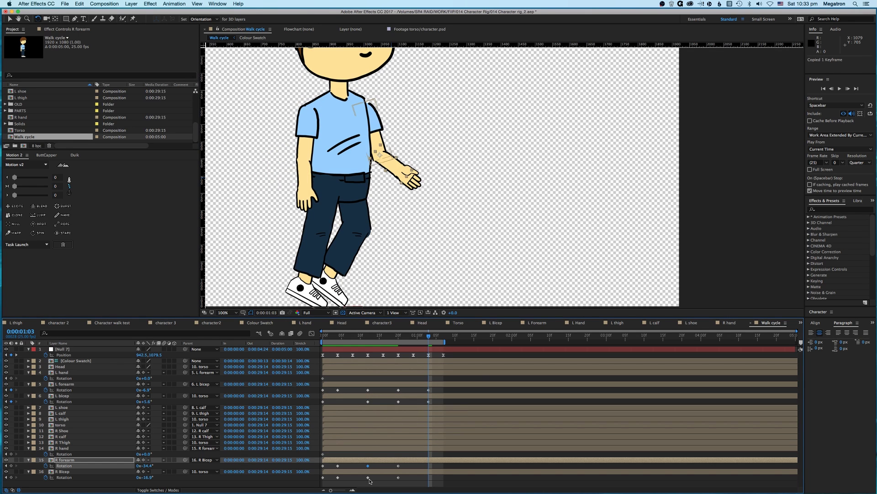
key("cmd+v")
left_click(368, 478)
key("cmd+c")
key("cmd+v")
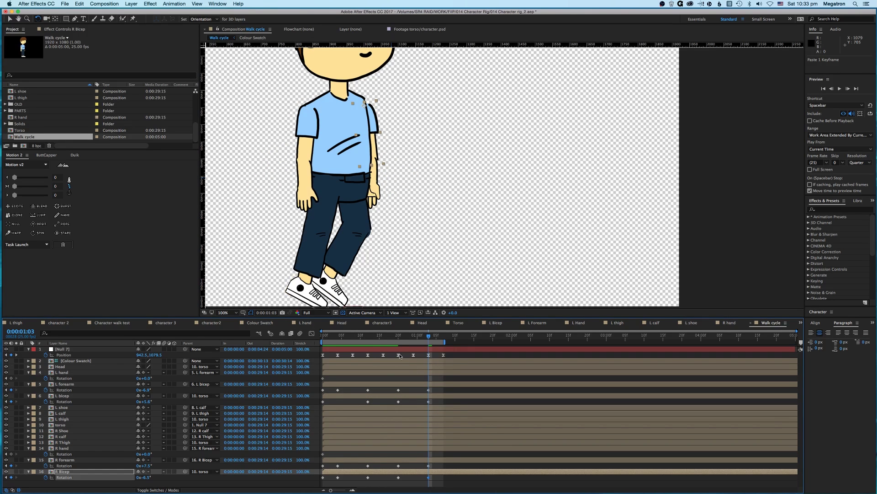
Scrub and play back the walk cycle to check the arm swing
left_click_drag(342, 335, 428, 336)
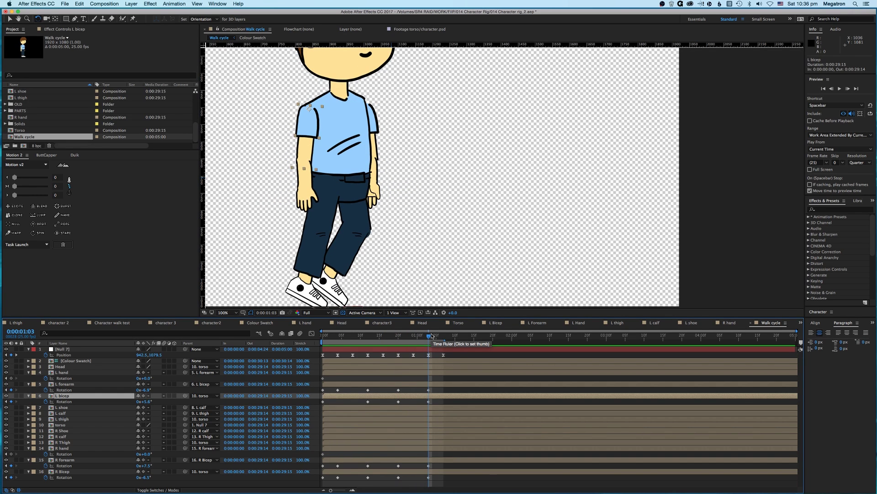
key("space")
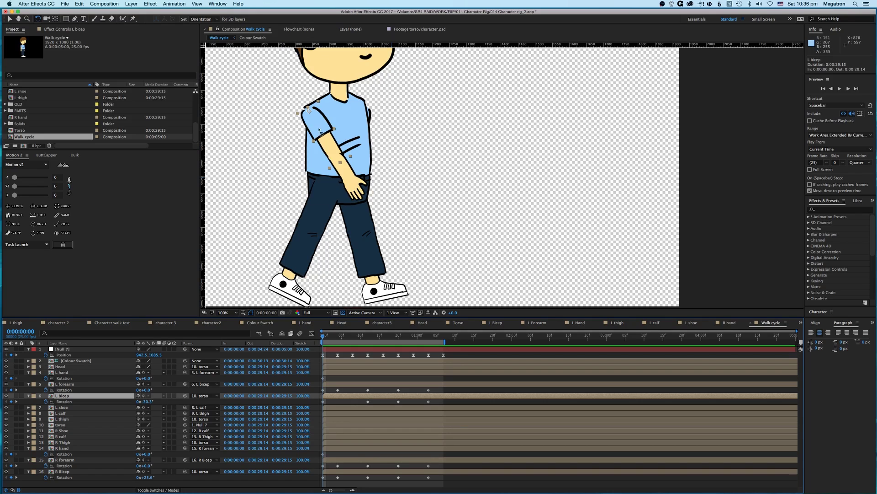
left_click(328, 337)
left_click_drag(329, 339, 399, 353)
key("space")
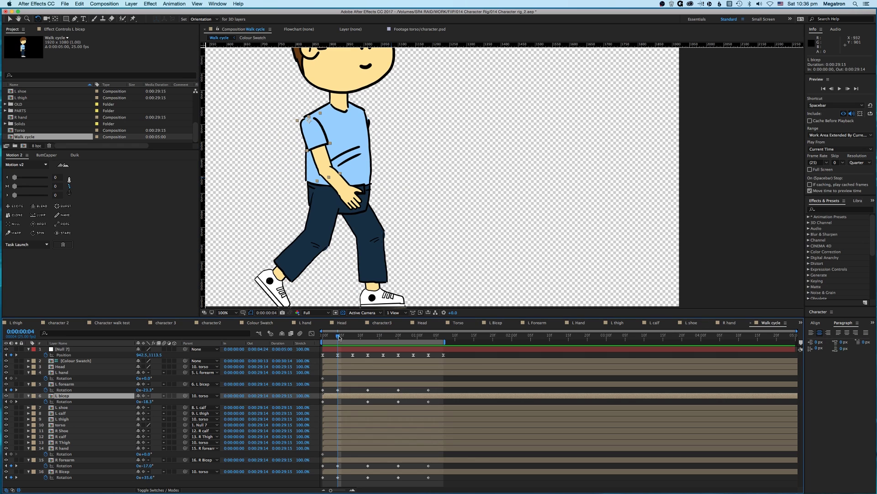
Add an L bicep Rotation keyframe at 0:00:00:04 and delete the bicep and forearm keyframes of both arms at 0:00:00:00
left_click_drag(341, 337, 338, 356)
left_click(11, 401)
left_click_drag(330, 387, 319, 414)
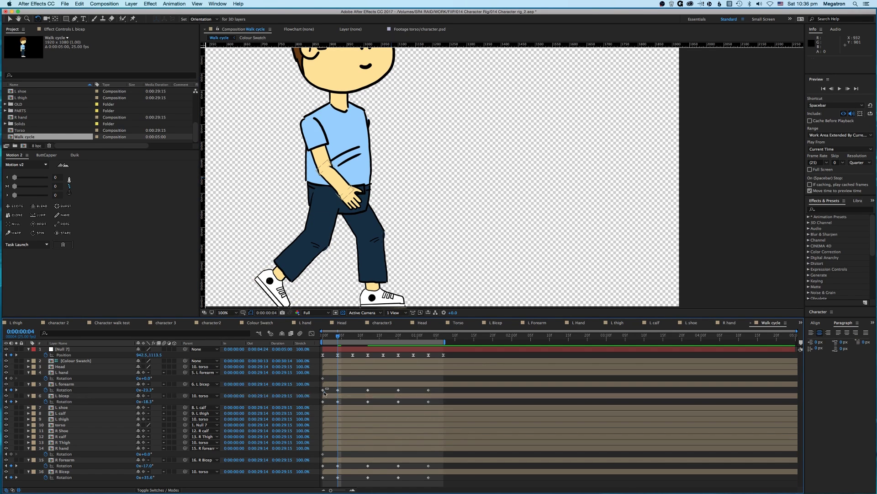
left_click_drag(328, 461, 342, 480)
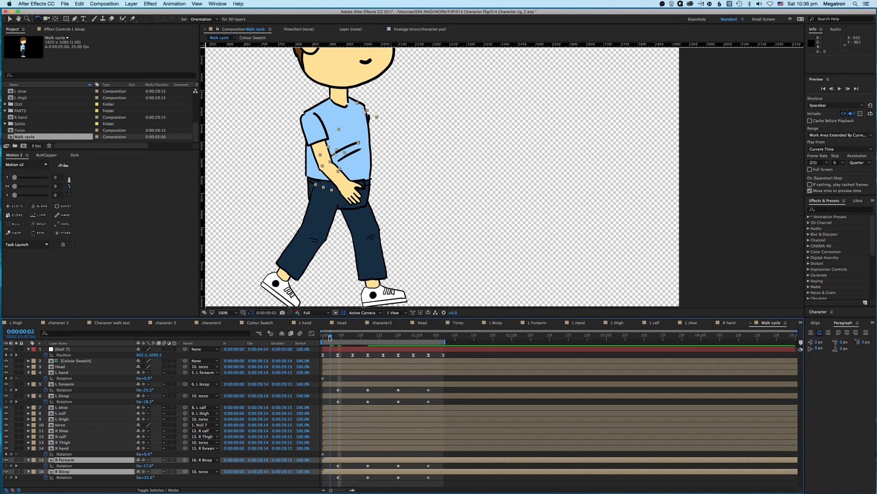
Move the L hand Rotation keyframe from the start of the timeline to 0:00:00:04
left_click(338, 390, "shift")
left_click_drag(323, 378, 338, 378)
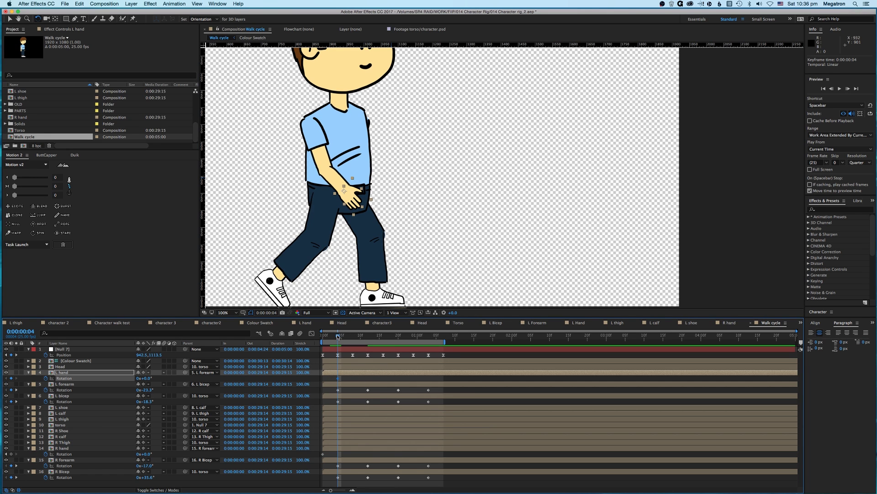
Copy the L forearm and L bicep Rotation keyframes from 0:00:00:04 and paste them at 0:00:01:11
left_click_drag(338, 336, 442, 372)
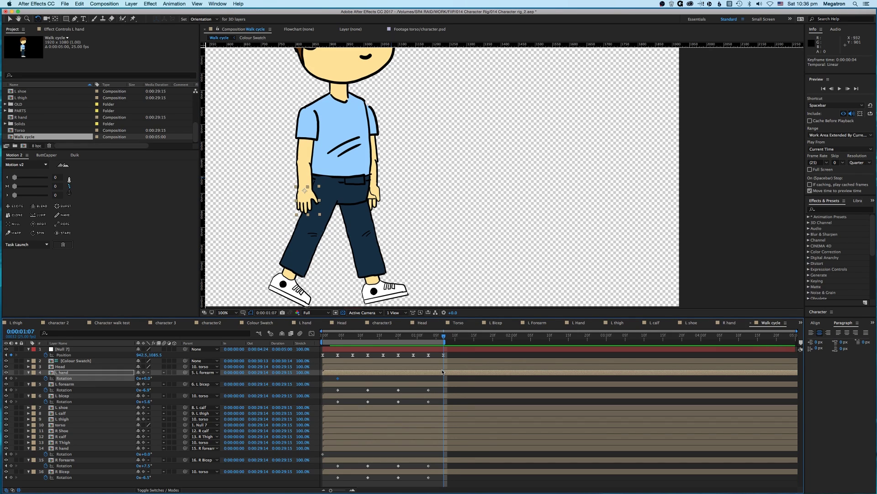
key("Page_Down")
key("Page_Down")
key("Page_Down")
key("Page_Down")
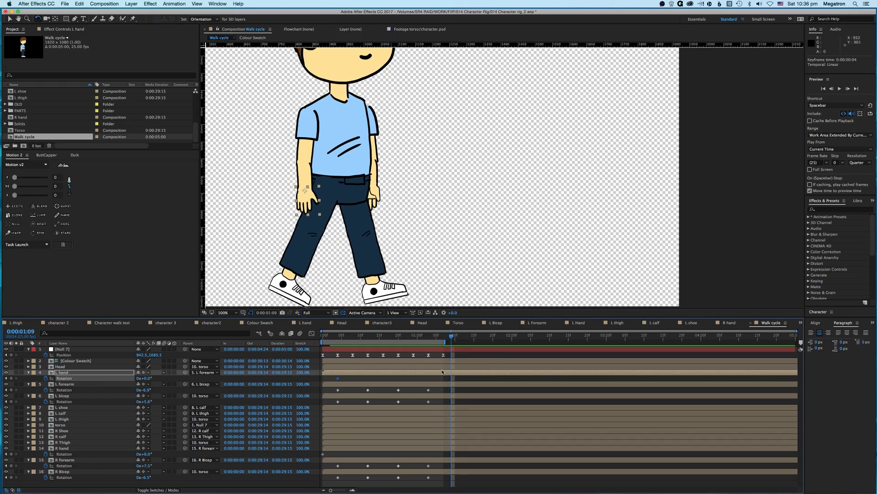
left_click(338, 390)
key("ctrl+c")
key("ctrl+v")
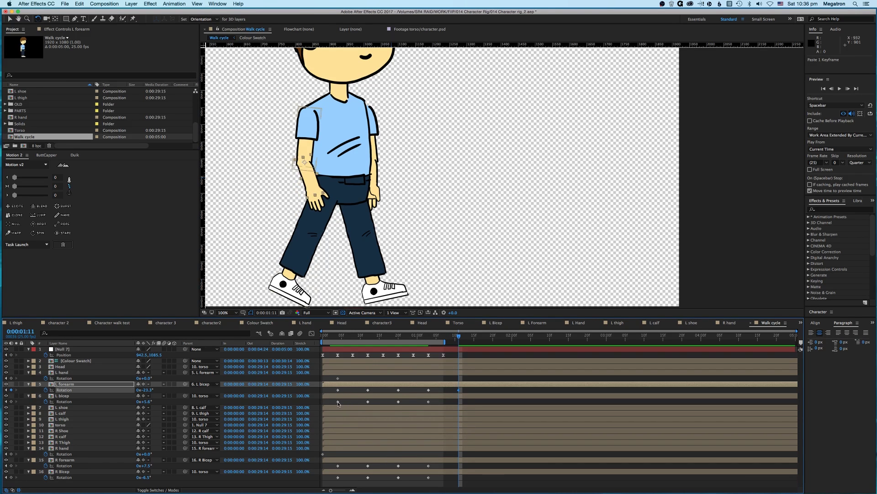
left_click(338, 401)
key("ctrl+c")
key("ctrl+v")
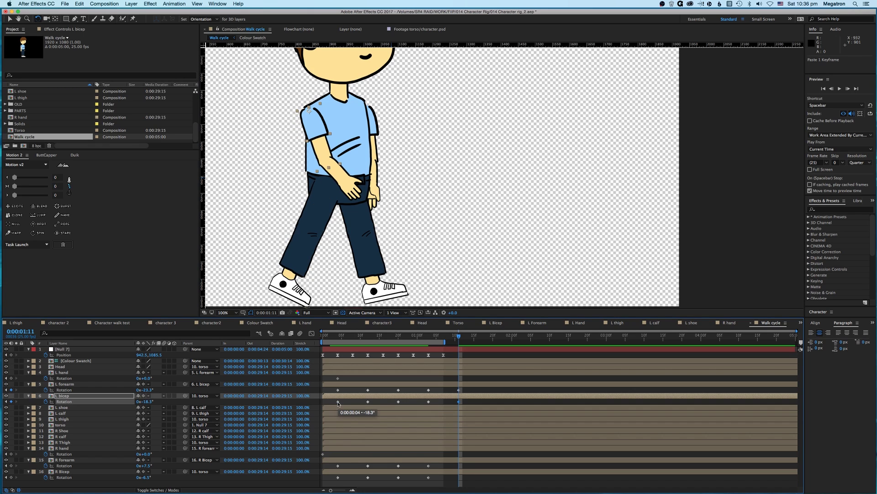
Copy the R forearm and R Bicep Rotation keyframes from 0:00:00:04 to 0:00:01:11
left_click(338, 465)
key("ctrl+c")
key("ctrl+v")
left_click(339, 477)
key("ctrl+c")
key("ctrl+v")
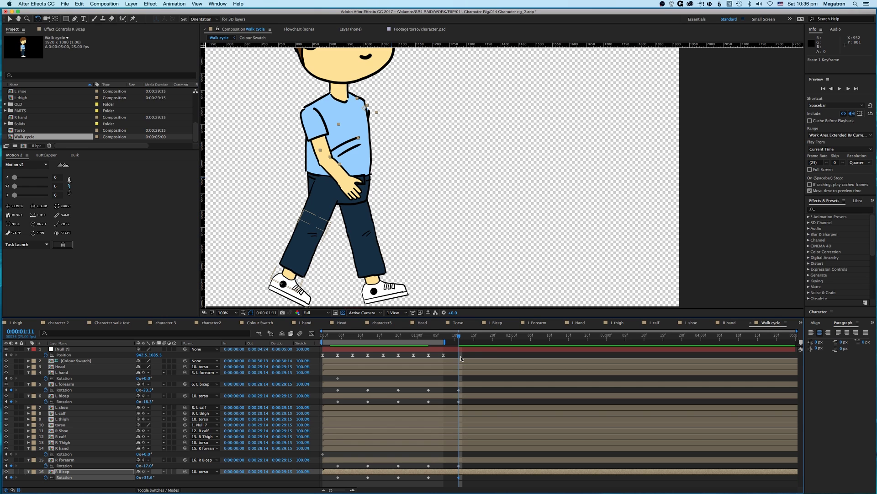
Add Rotation keyframes for the forearms and biceps of both arms at 0:00:01:07
left_click_drag(459, 338, 444, 338)
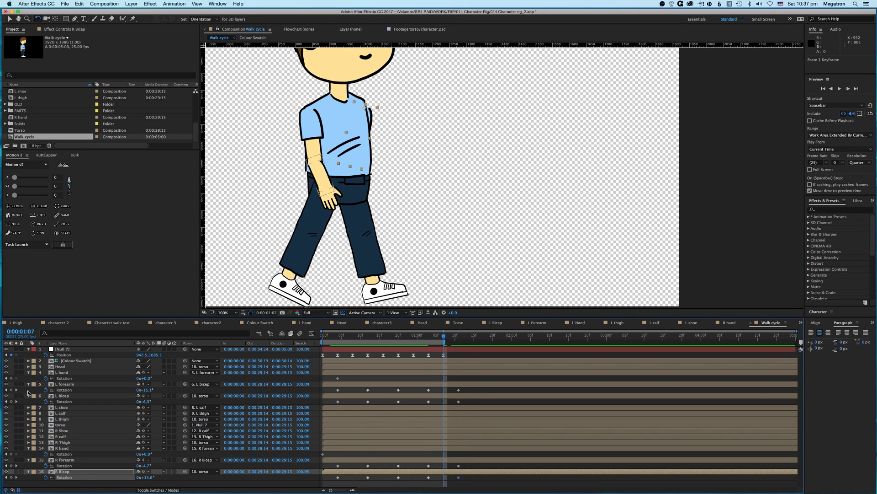
left_click(11, 389)
left_click(11, 401)
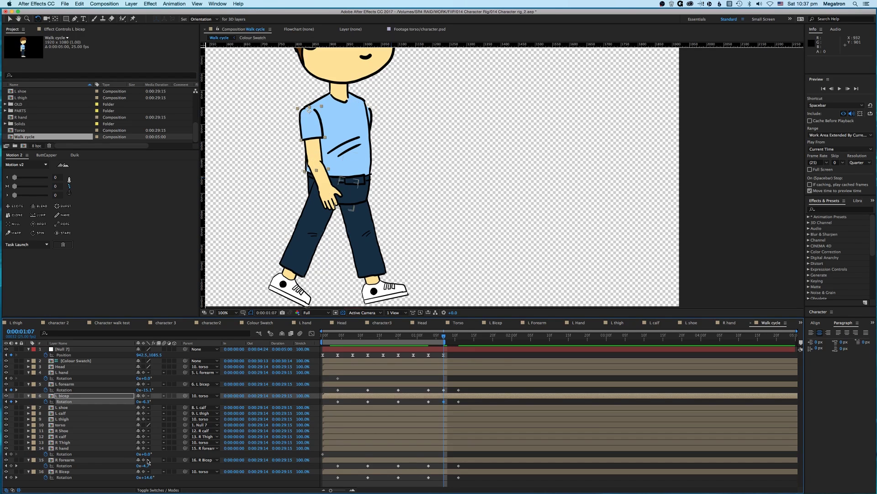
left_click(11, 465)
left_click(11, 477)
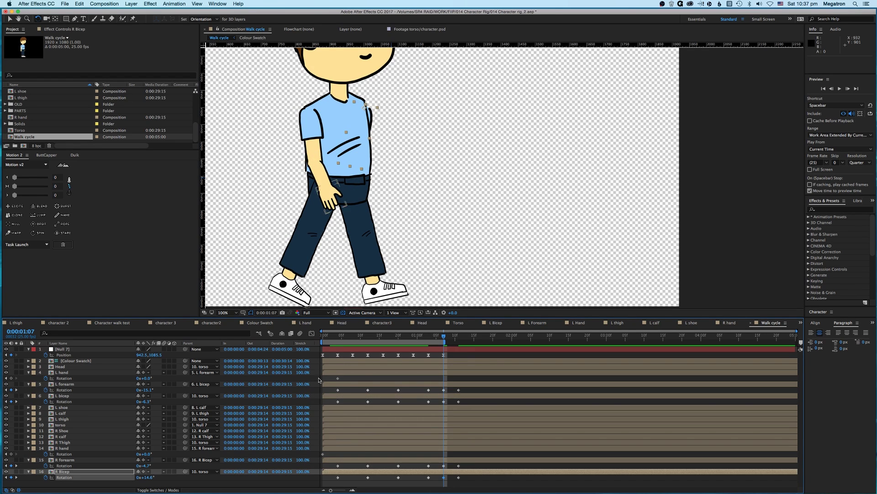
Move the forearm and bicep Rotation keyframes of both arms from 0:00:01:07 to 0:00:00:00
left_click_drag(437, 388, 326, 393)
left_click_drag(450, 461, 323, 467)
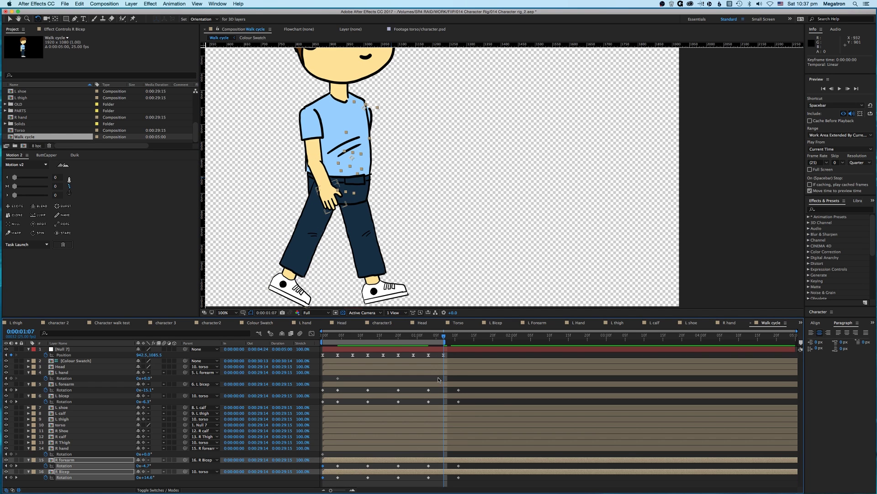
left_click(322, 390)
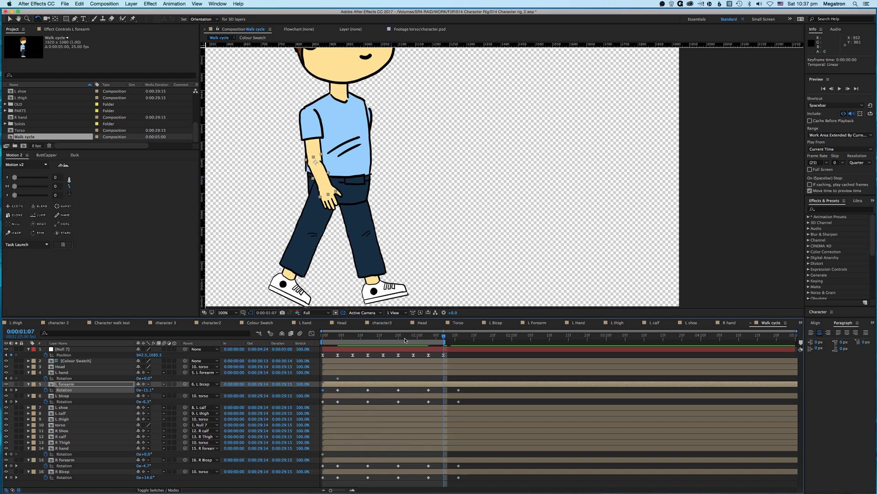
Play back the walk cycle from the start to check the arm swing, up close and on the whole character
left_click(402, 336)
key("Home")
key("space")
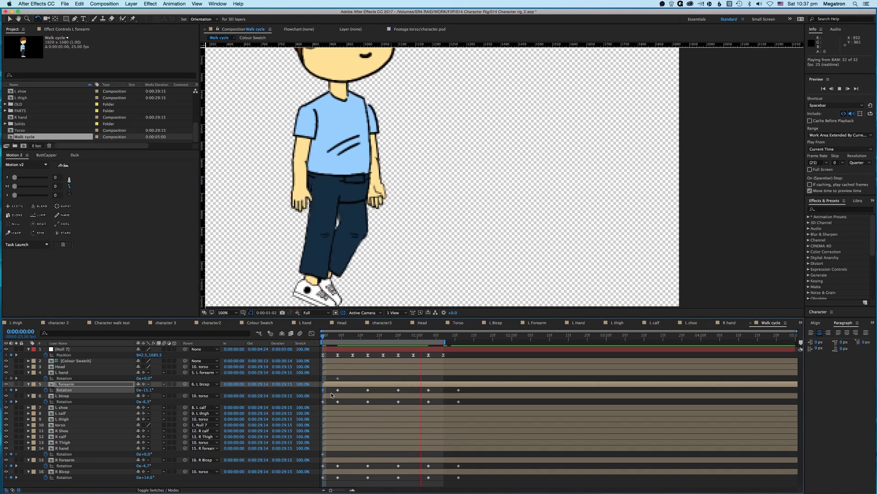
key("space")
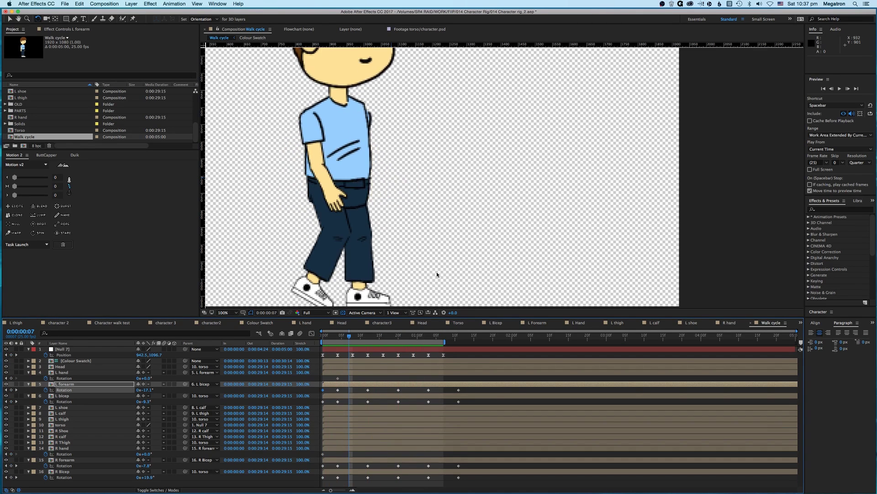
key("comma")
key("Home")
key("space")
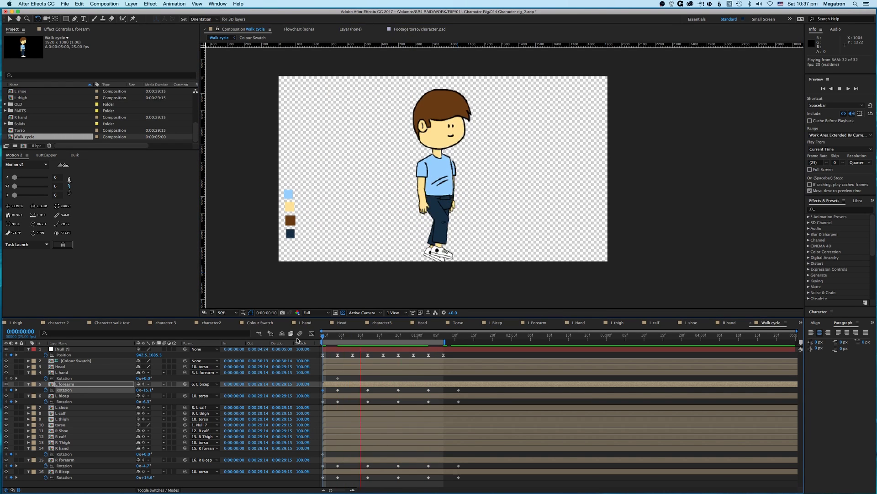
Keyframe the Head layer's Rotation at 0° at 0:00:00:00 and at -4.0° at 0:00:00:12
left_click(322, 336)
left_click(58, 367)
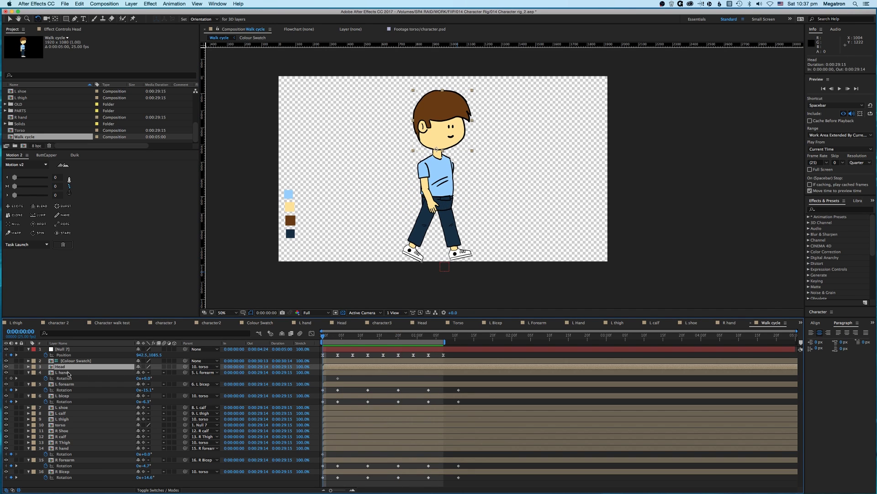
key("r")
left_click(45, 373)
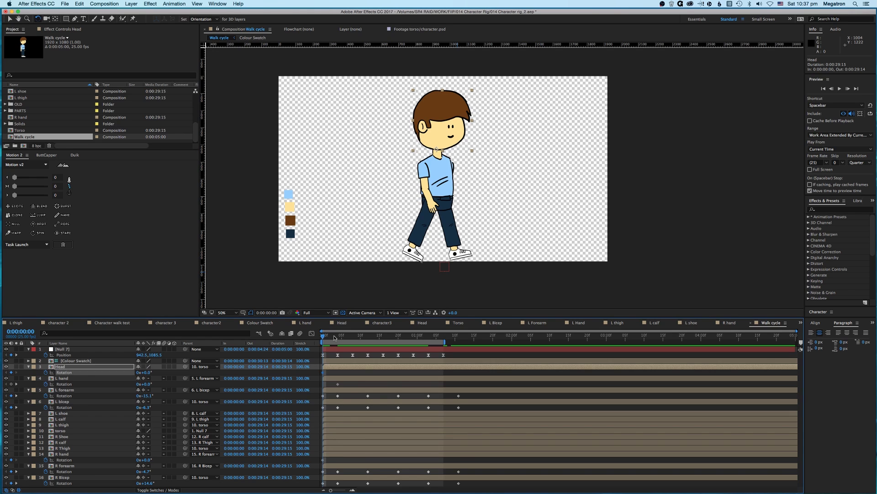
left_click_drag(332, 338, 368, 343)
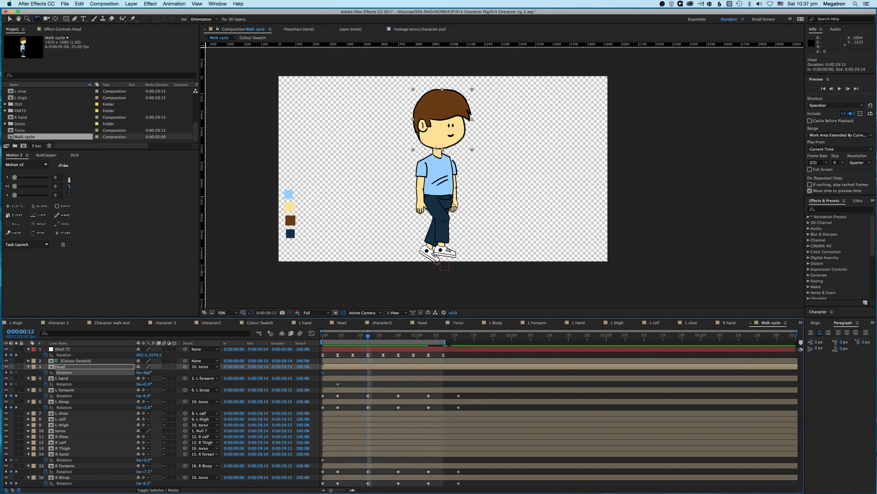
left_click_drag(147, 373, 137, 373)
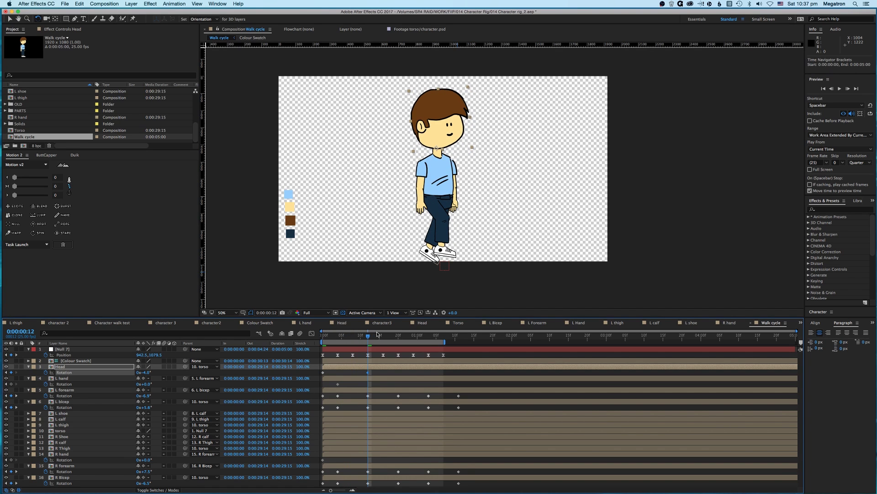
Move the Head's -4.0° keyframe to 0:00:00:08 and copy the Head Rotation keyframes to repeat the tilt from 0:00:00:16
left_click_drag(383, 336, 398, 336)
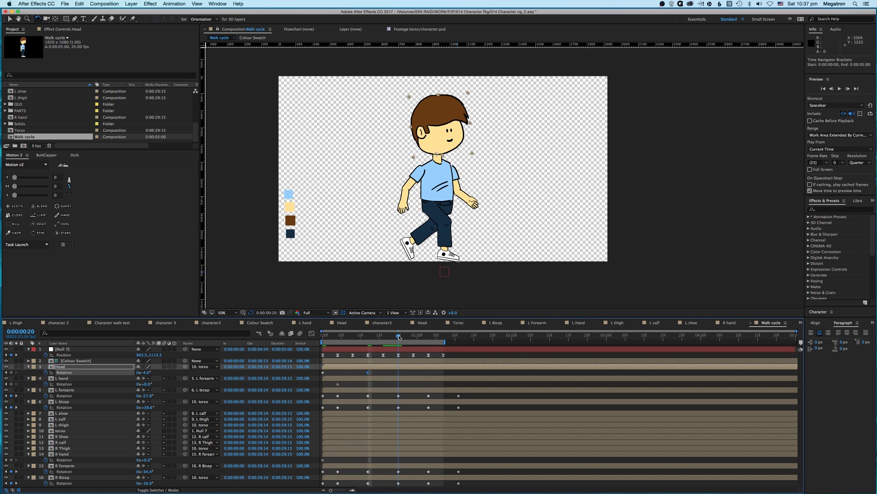
left_click(323, 373)
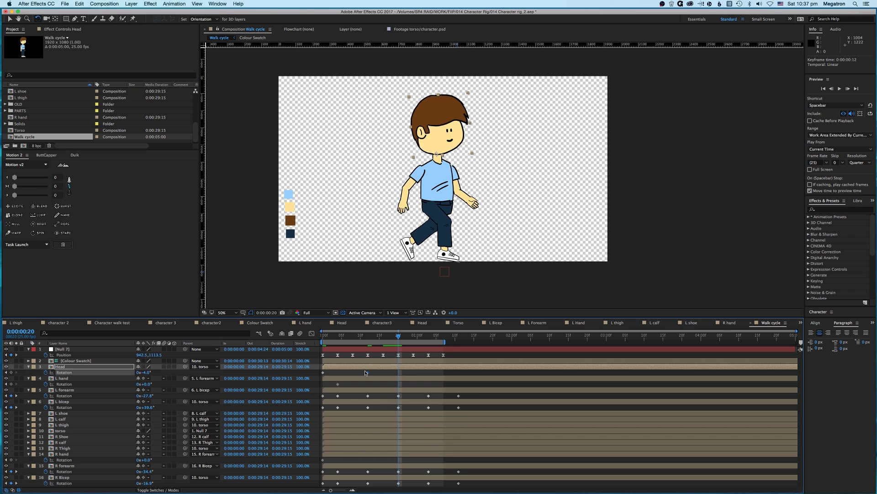
left_click(383, 336)
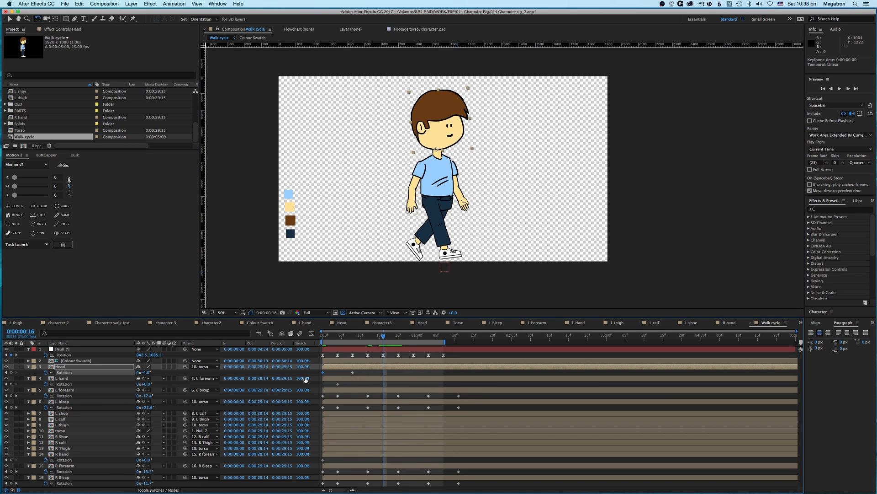
left_click_drag(389, 371, 315, 376)
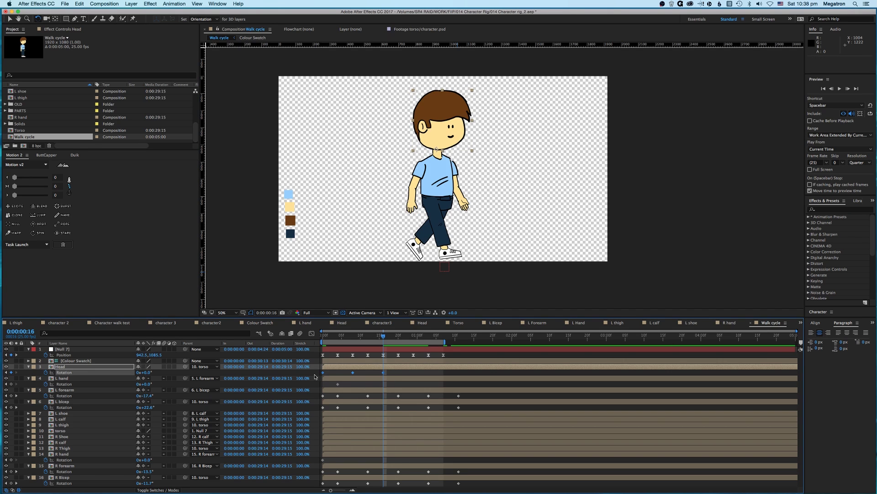
key("ctrl+c")
key("ctrl+v")
Play back the walk cycle to check the head movement, ending with the playhead at 0:00:01:07
key("space")
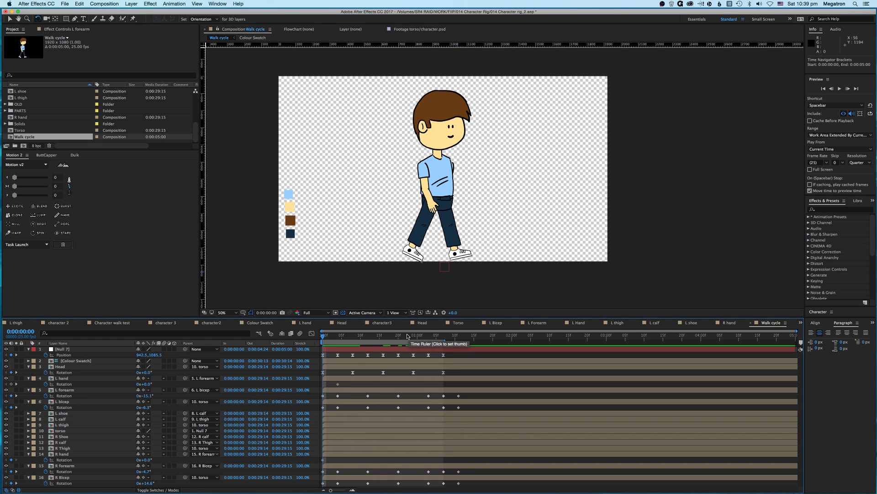
key("space")
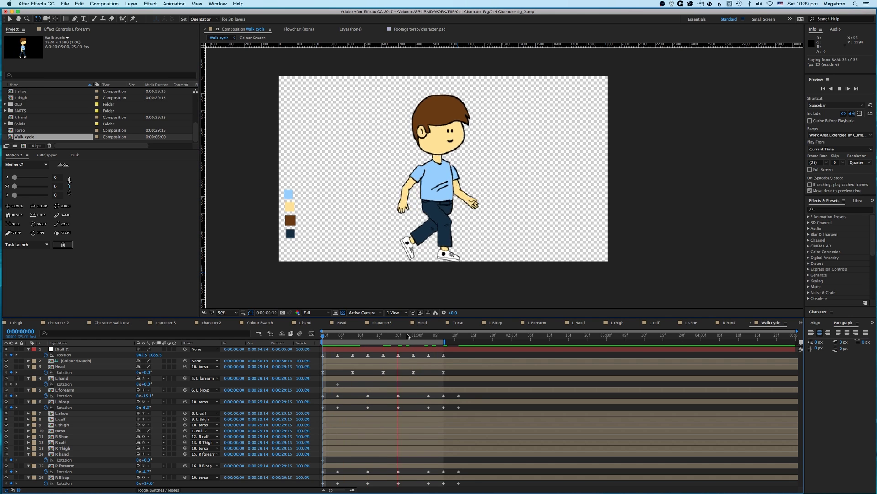
left_click_drag(432, 335, 444, 336)
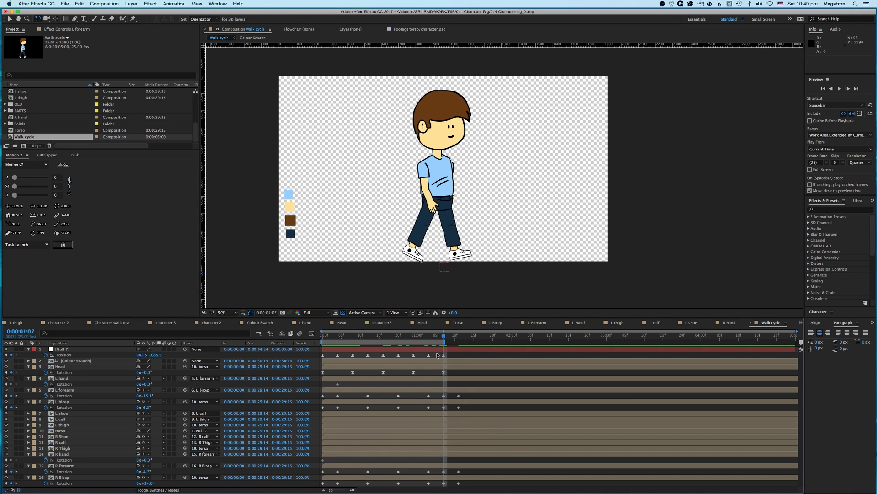
Reveal the keyframed properties of all layers and inspect their keyframes across the walk cycle
key("super+a")
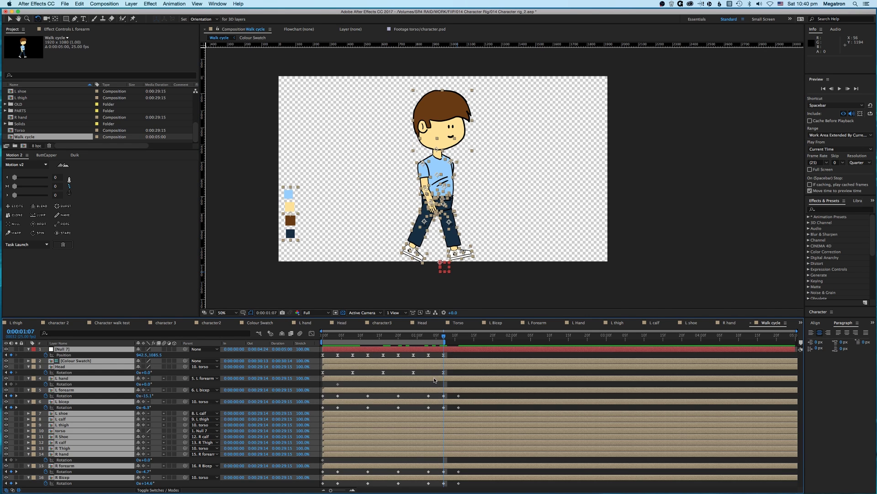
key("u")
key("u")
scroll(473, 381, "down", 1)
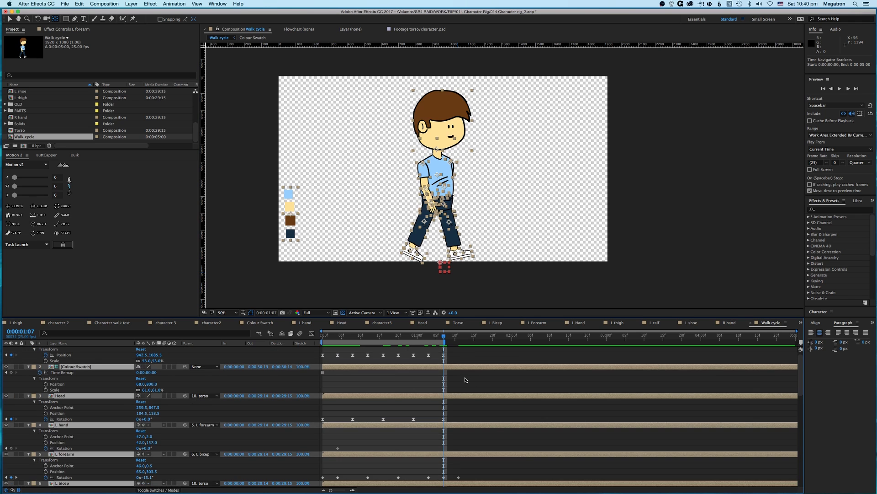
scroll(390, 380, "up", 1)
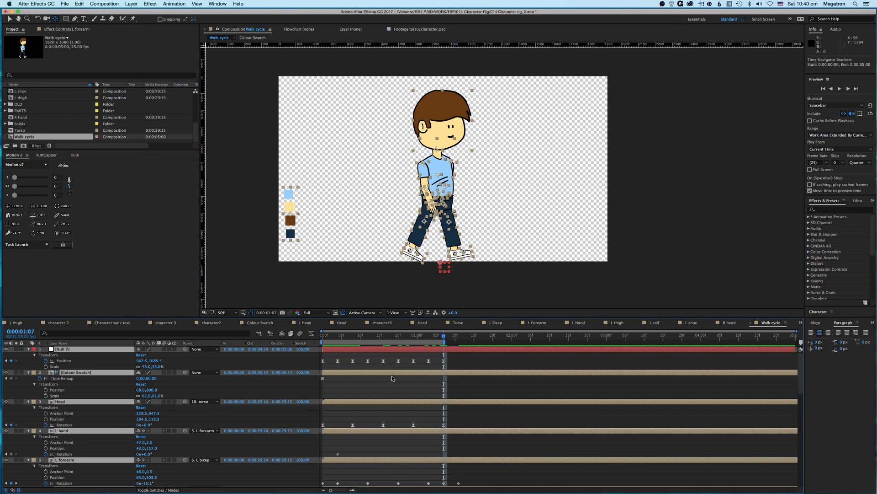
key("grave")
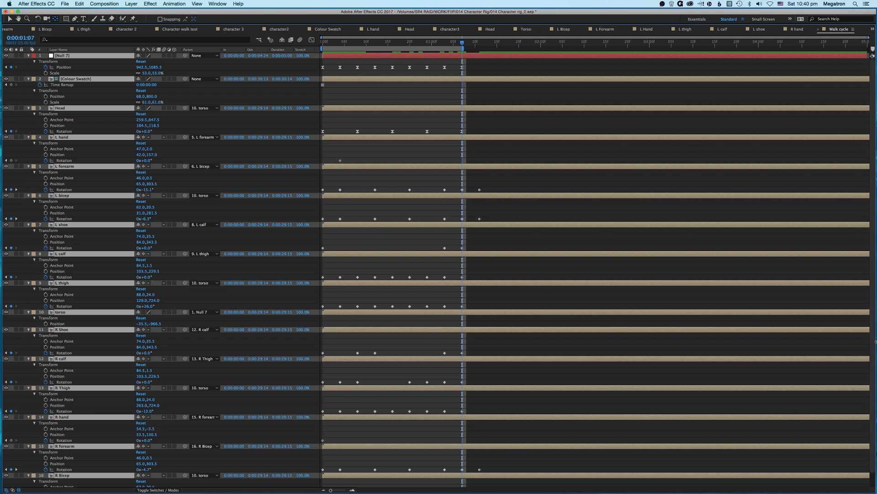
key("grave")
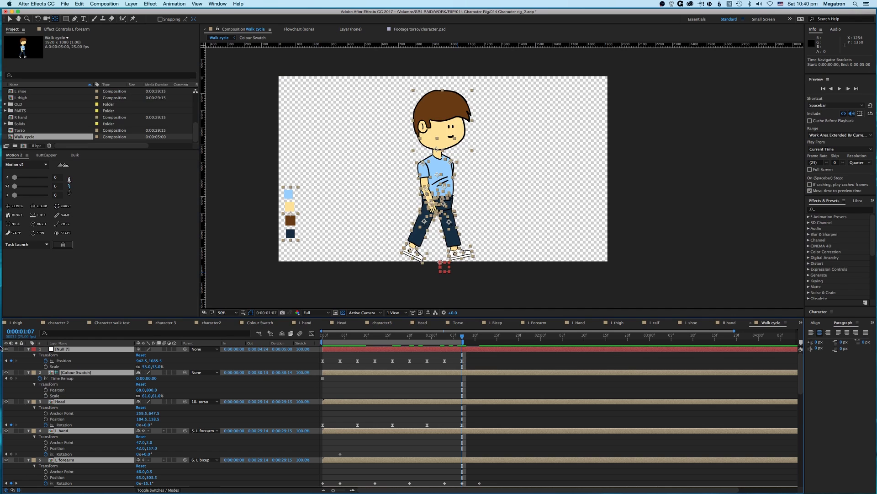
key("u")
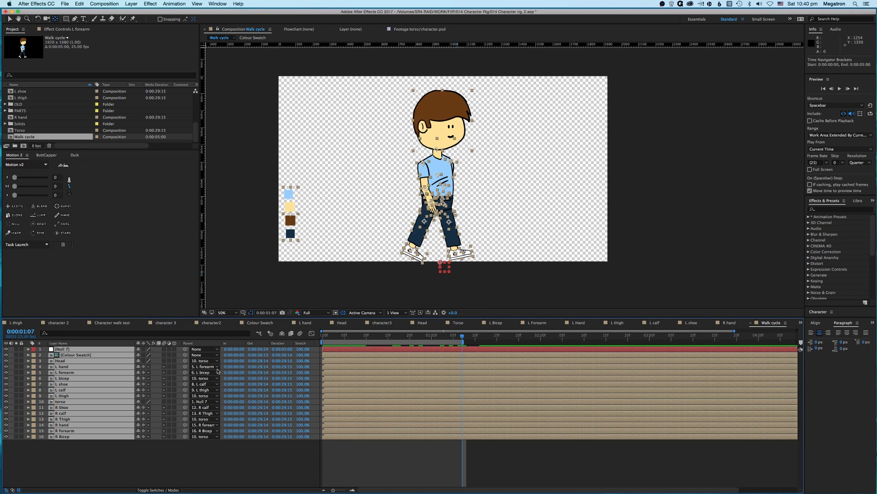
left_click(184, 456)
key("u")
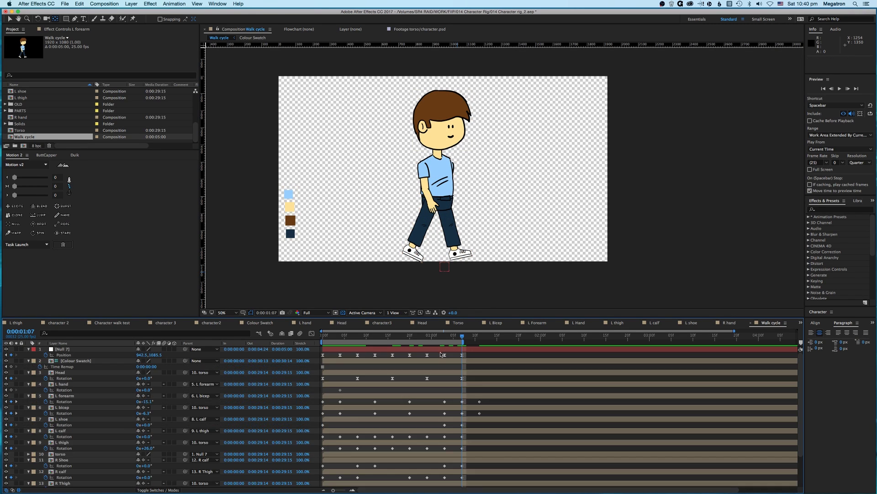
Set the work area to end at 0:00:01:06 and trim the Walk cycle composition to it
left_click_drag(460, 339, 461, 339)
key("n")
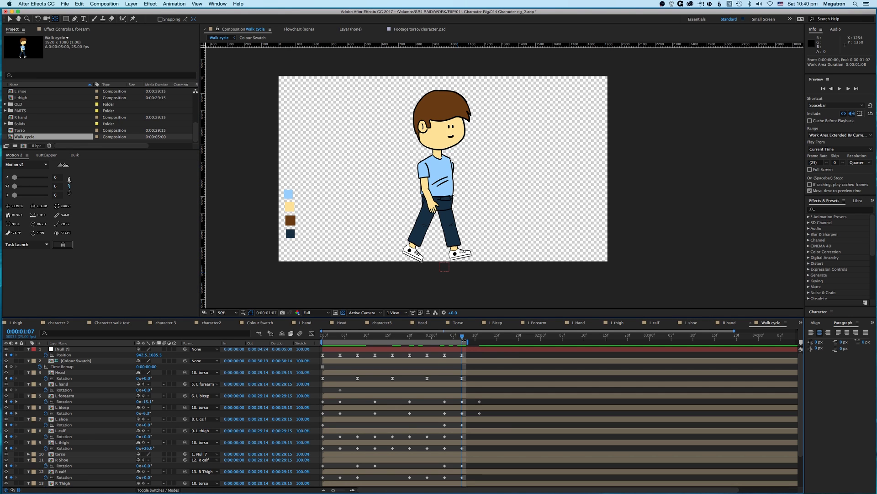
key("Page_Up")
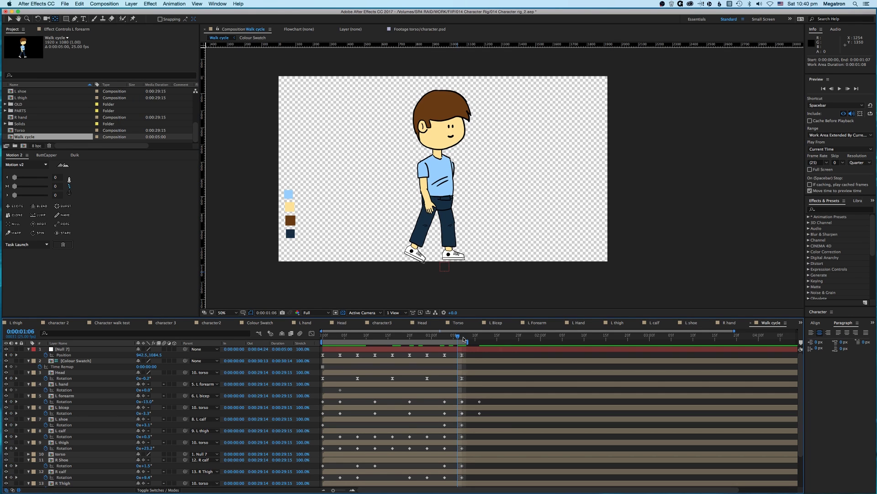
key("n")
right_click(448, 341)
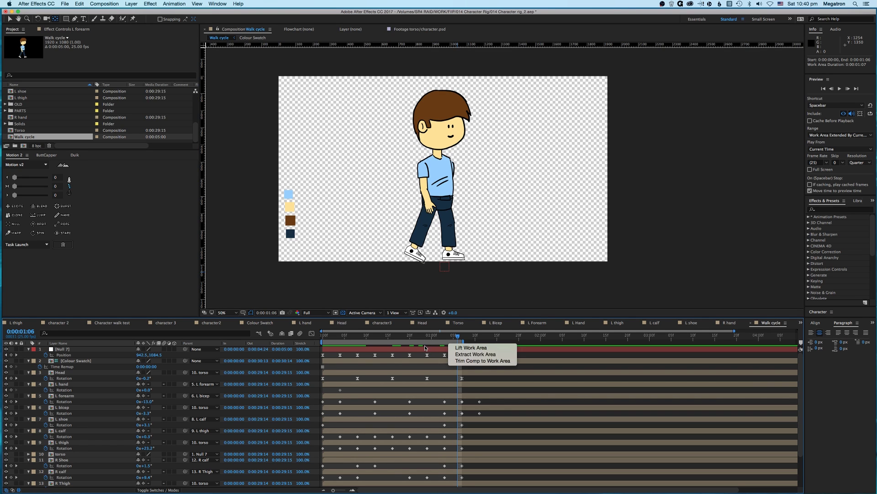
left_click(475, 361)
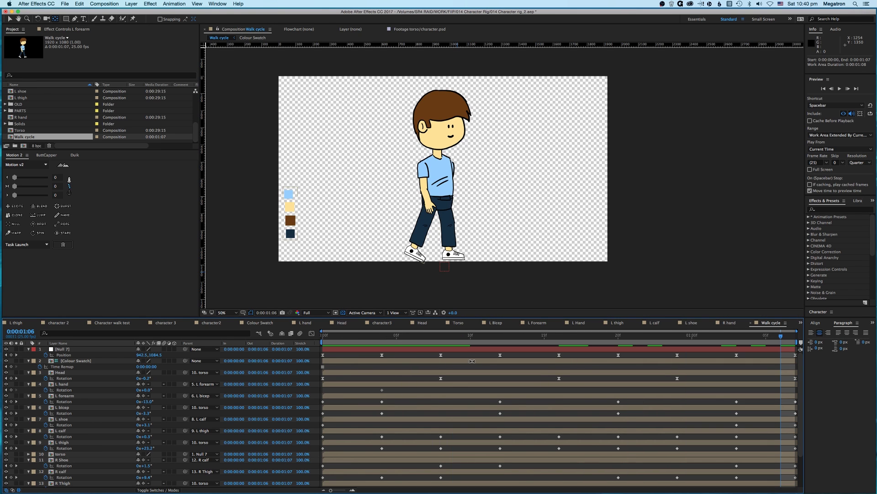
Create a new HDTV 1080 25 composition named "walk cycle loop" with a duration of 0:00:10:00
left_click(26, 129)
left_click(35, 138)
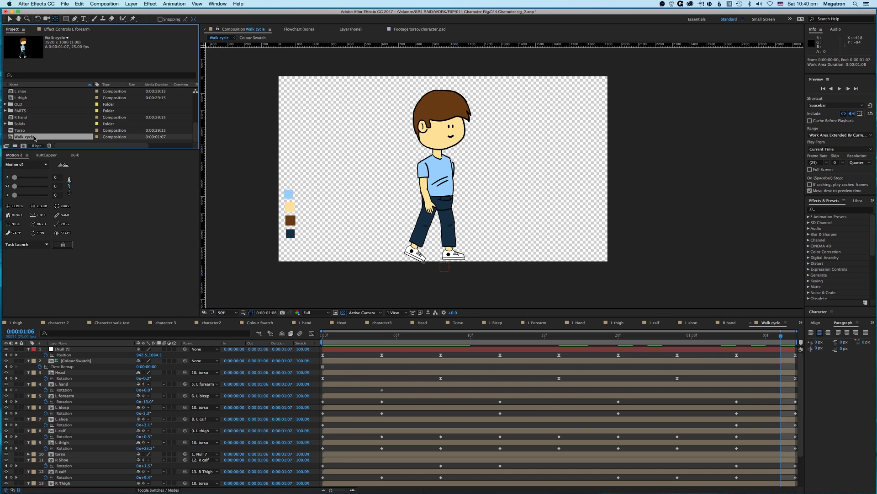
left_click(24, 145)
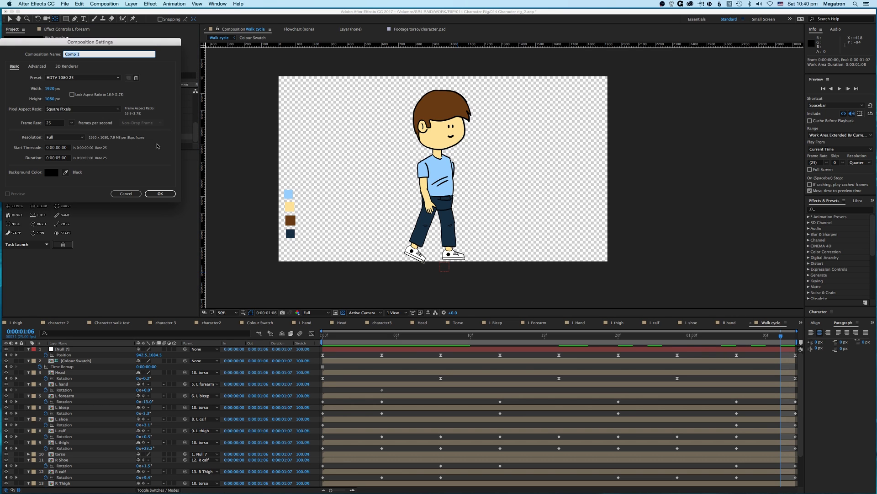
left_click(60, 158)
type("1000")
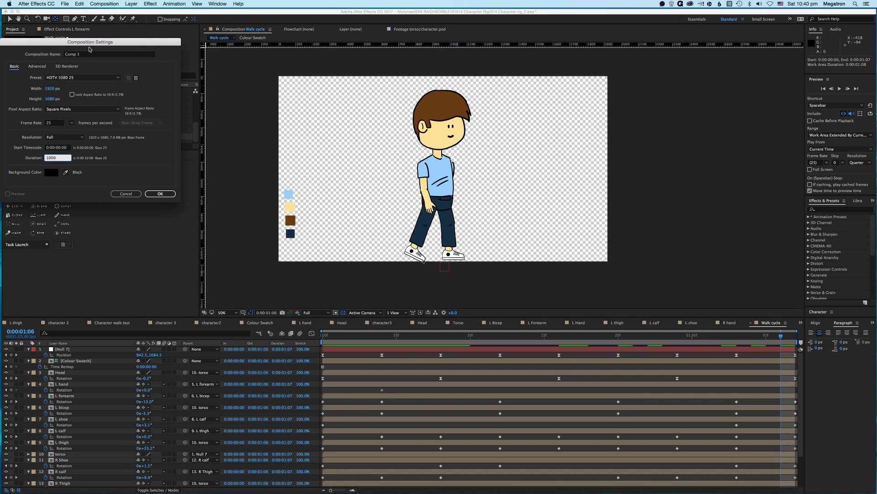
key("Tab")
type("wa")
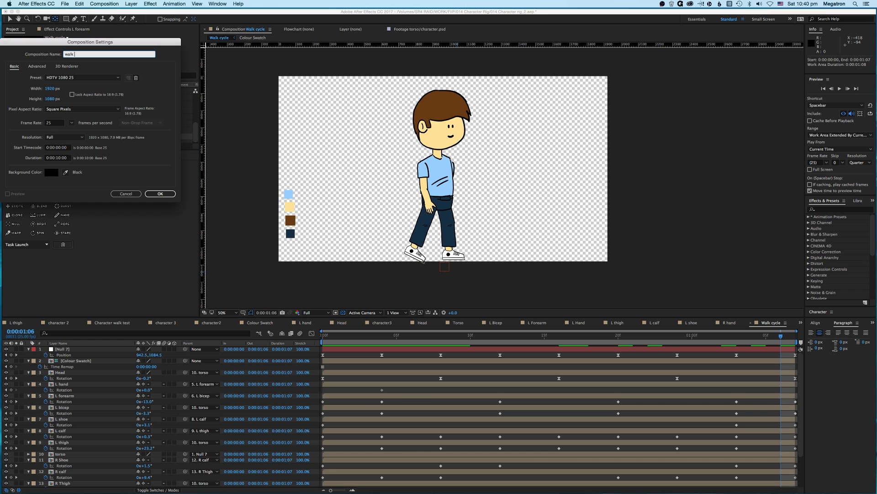
key("Return")
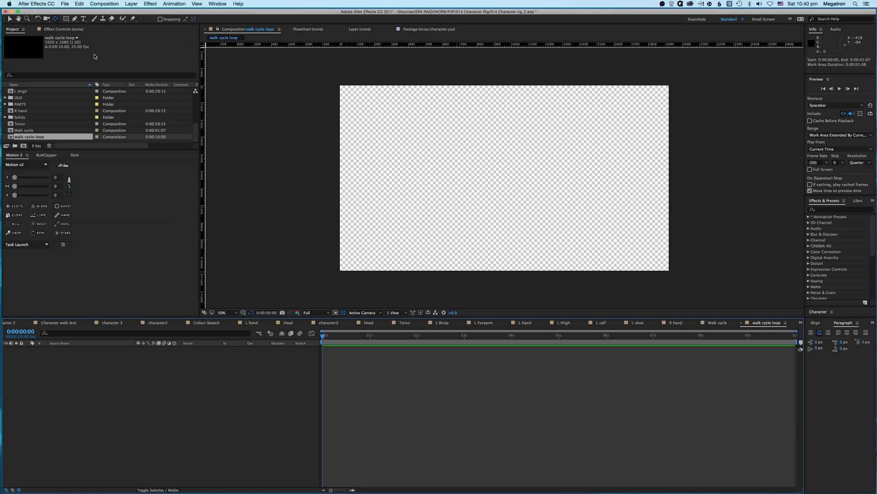
Add the Walk cycle composition as a layer in walk cycle loop and play it back
left_click_drag(29, 131, 221, 379)
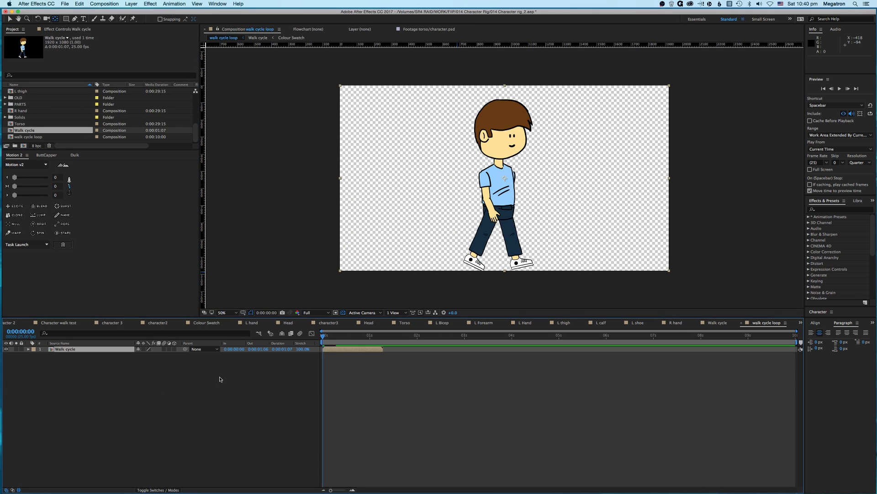
key("space")
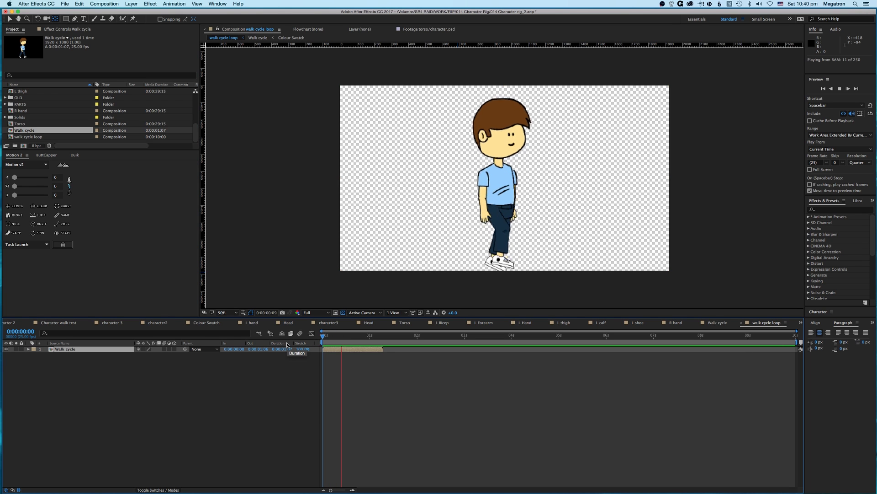
right_click(17, 131)
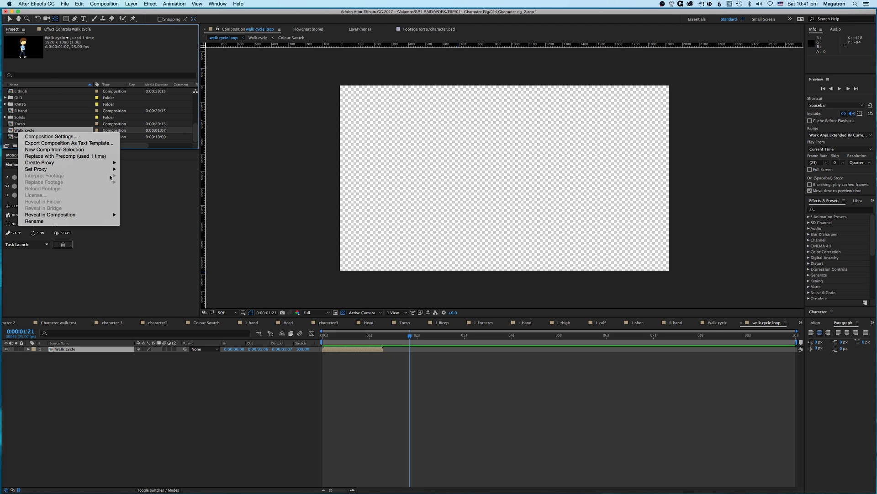
left_click(302, 372)
Return the playhead to 0:00:00:00 and enable time remapping on the Walk cycle layer
key("Home")
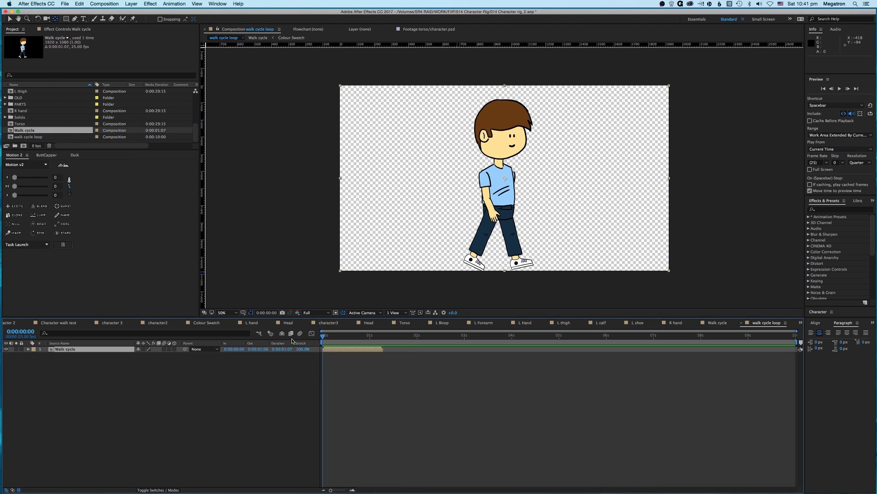
right_click(337, 350)
mouse_move(351, 277)
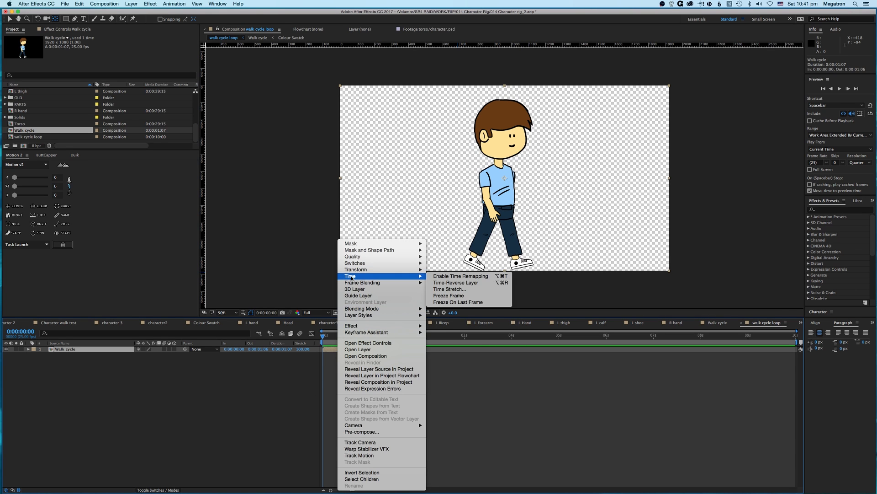
left_click(445, 277)
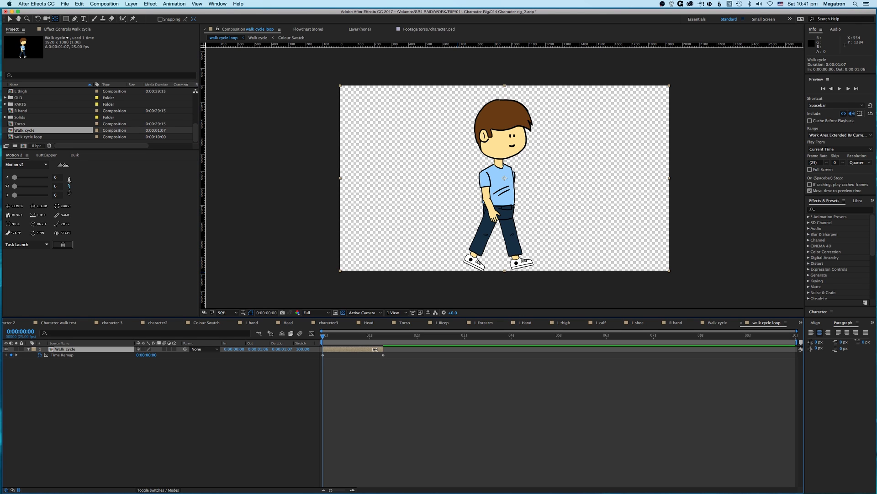
Add a Time Remap keyframe at 0:00:01:06 and delete the original end keyframe at 0:00:01:07
key("o")
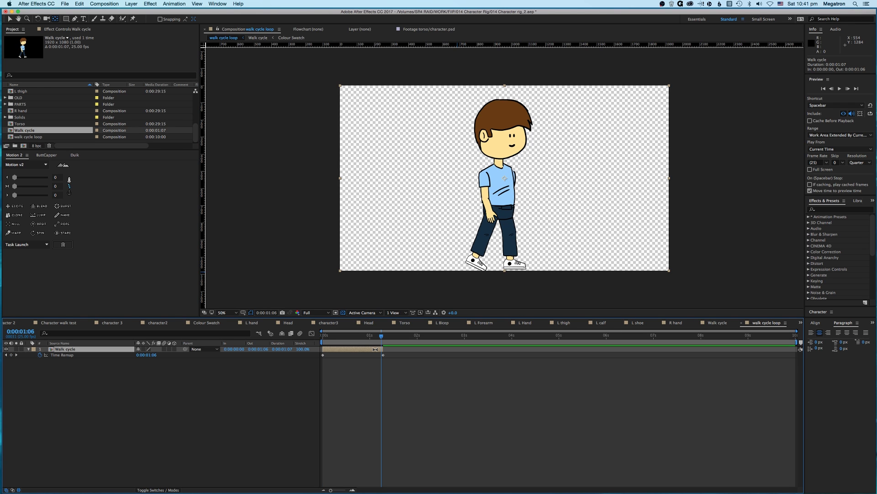
left_click(11, 355)
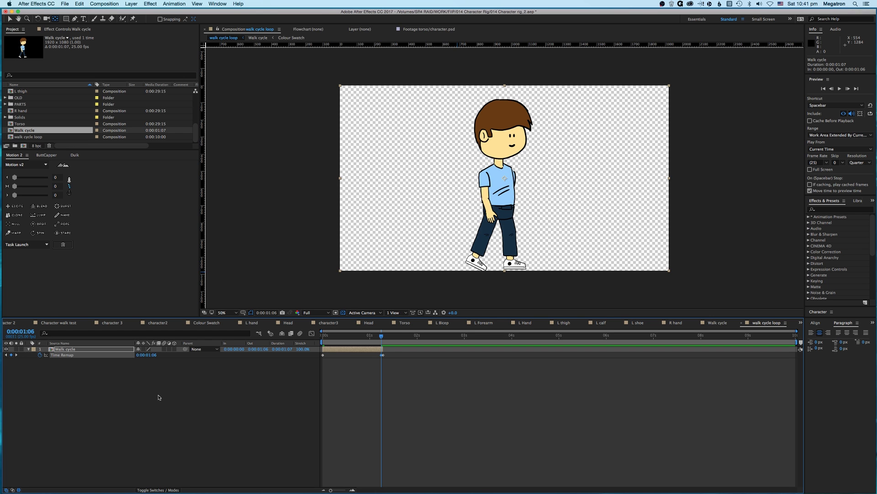
left_click(385, 359)
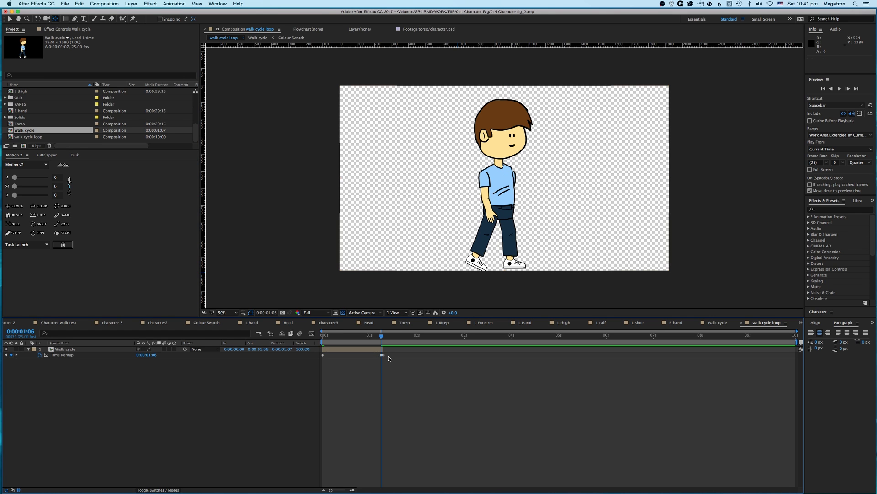
left_click(383, 355)
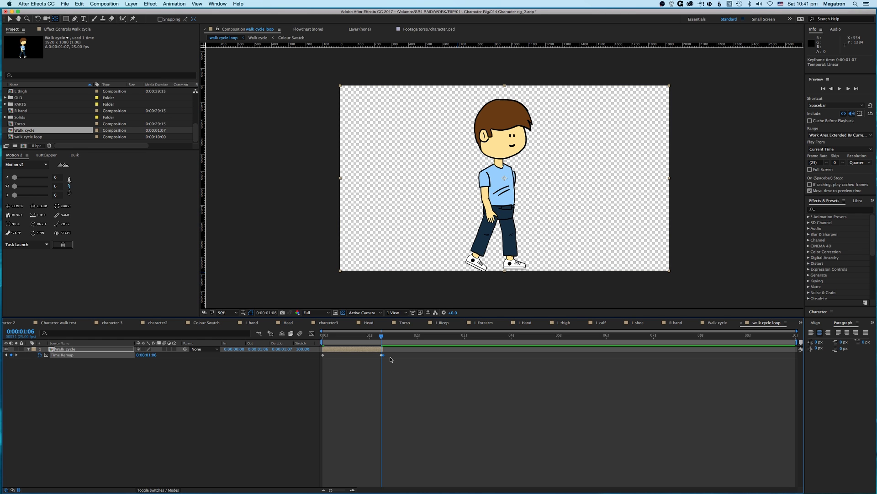
left_click(392, 359)
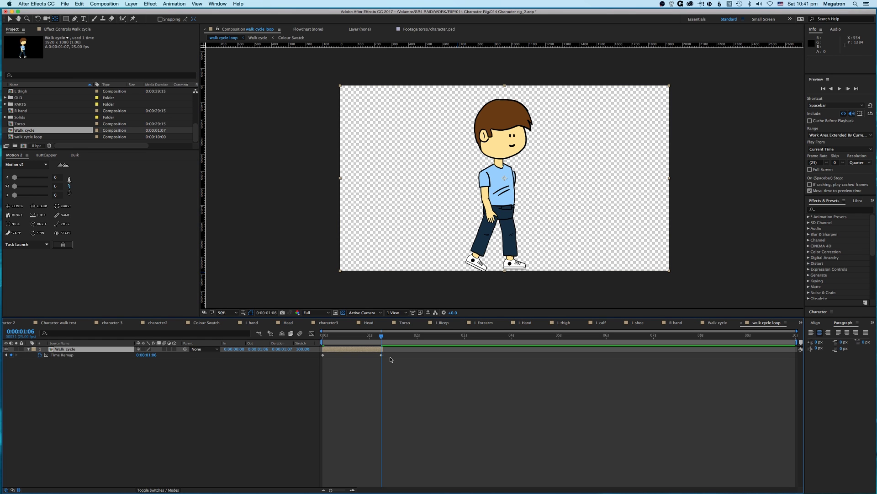
Apply the expression loop_out("cycle") to the Walk cycle layer's Time Remap property
left_click_drag(338, 336, 305, 340)
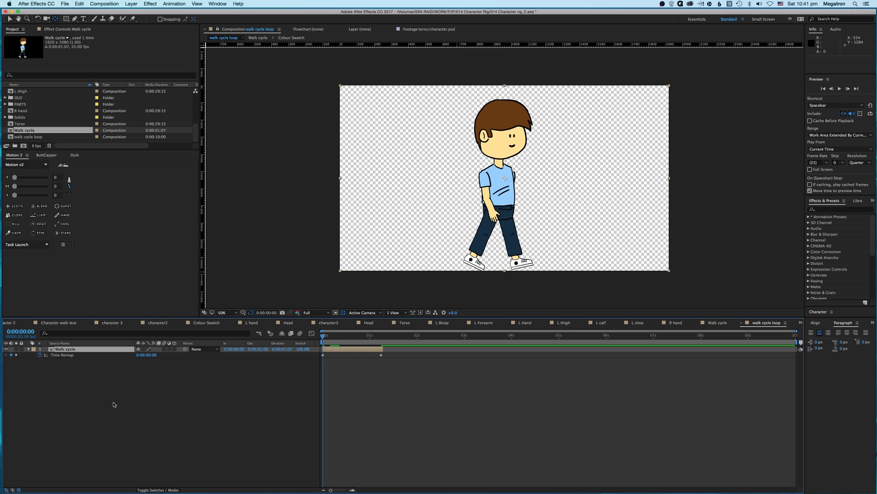
left_click(40, 355, "alt")
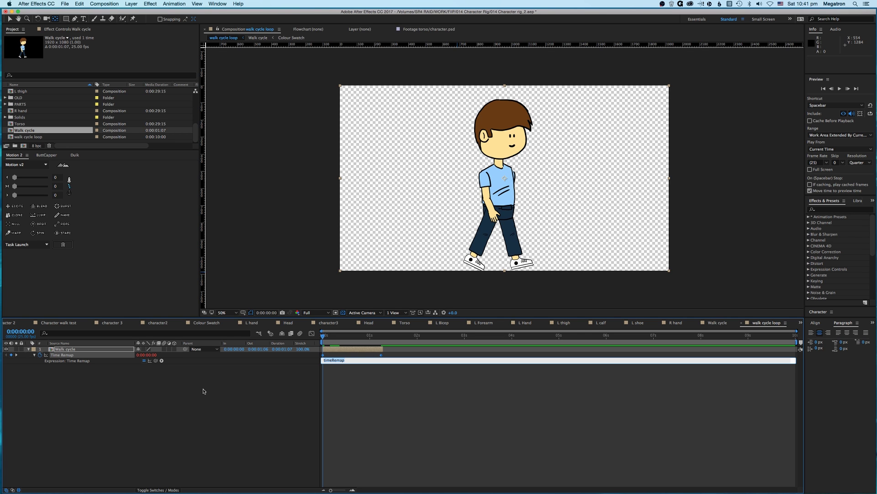
type("loop_out(\"cycle")
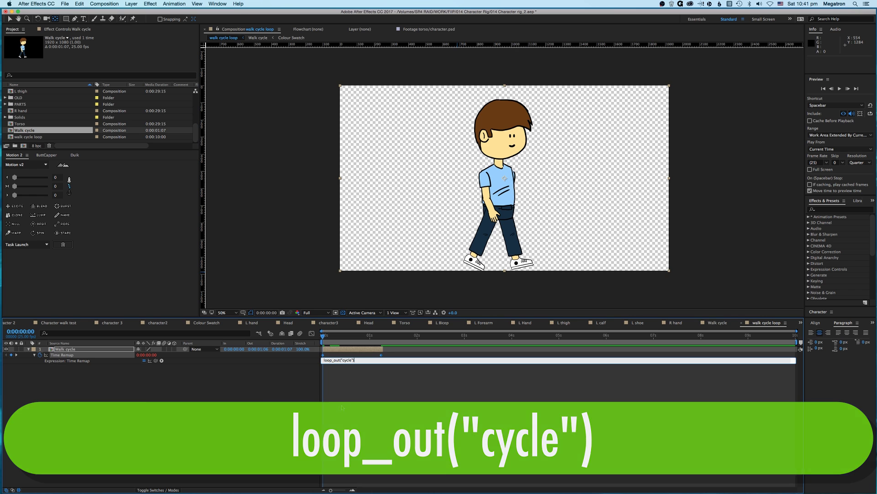
left_click(344, 337)
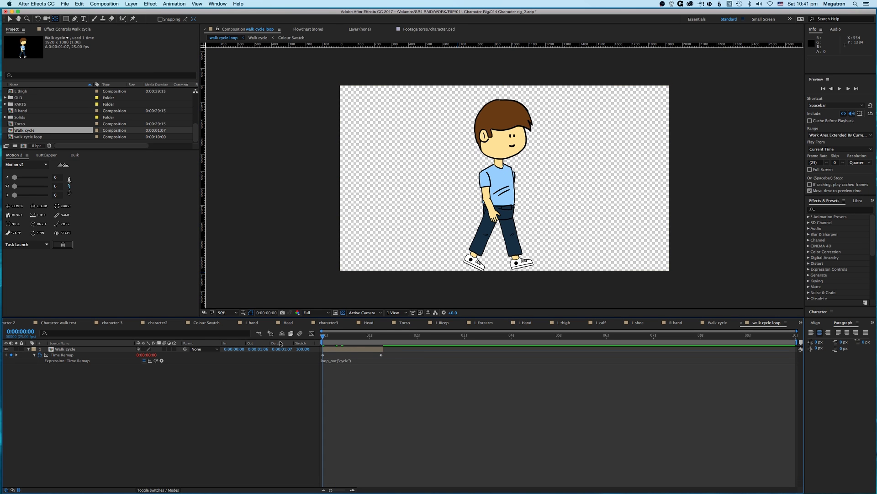
Extend the Walk cycle layer's out point to the composition's end at 0:00:09:24 and preview the loop
left_click_drag(385, 348, 804, 368)
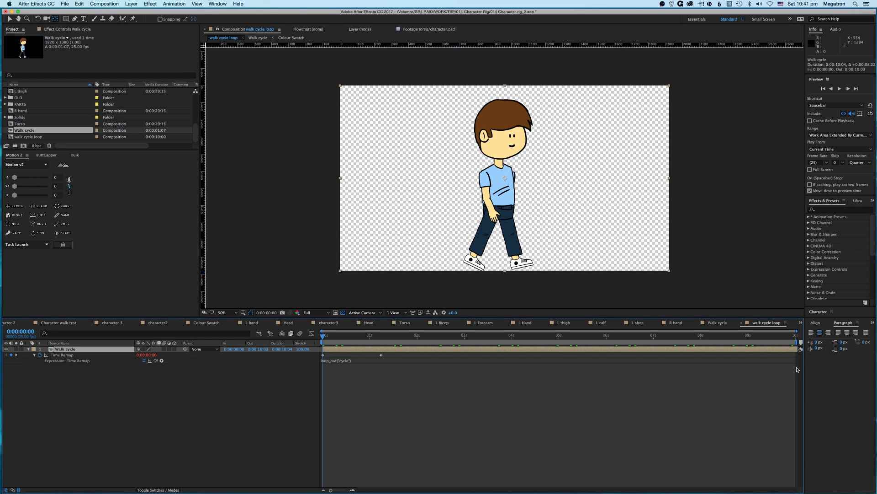
key("super+z")
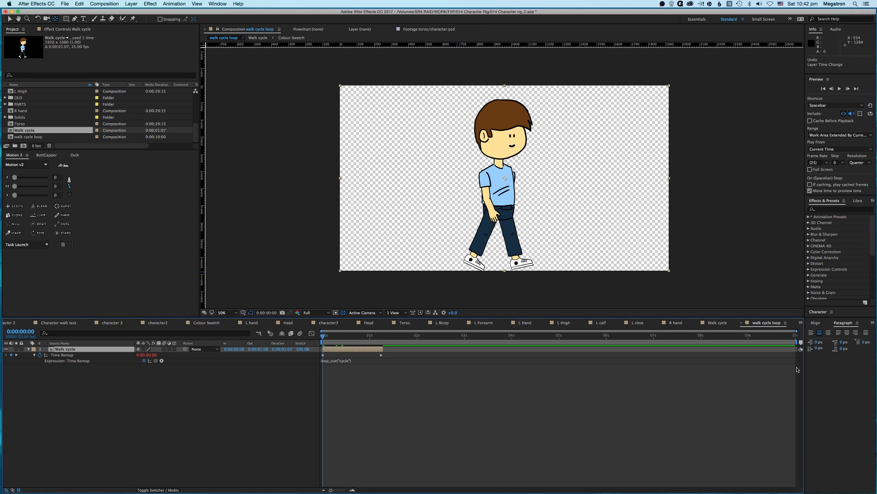
key("End")
key("alt+bracketright")
key("space")
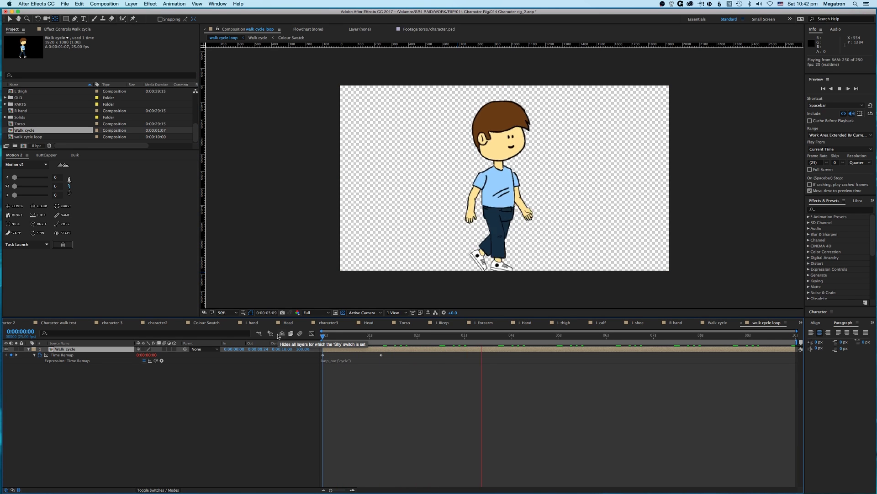
Keyframe the Walk cycle layer's Position at -250.0, 540.0 at 0:00:00:00, with the character off the frame
left_click(331, 350)
key("p")
key("Home")
left_click_drag(142, 355, 112, 364)
key("p")
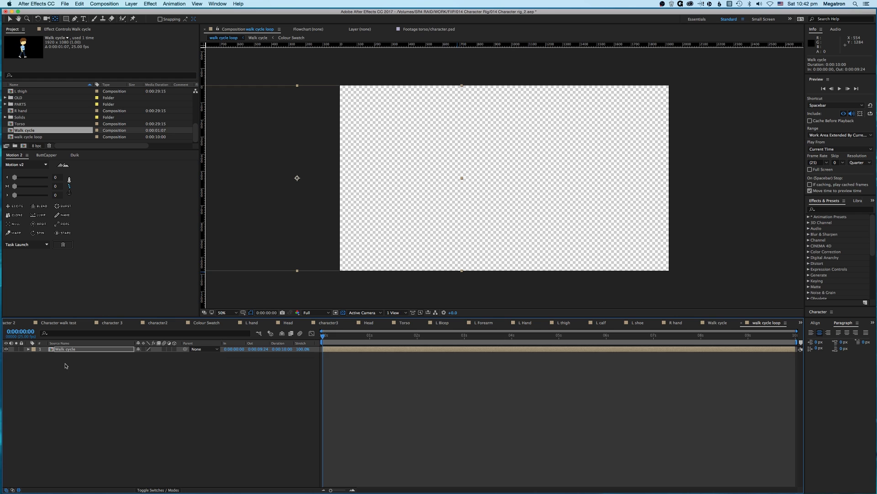
key("p")
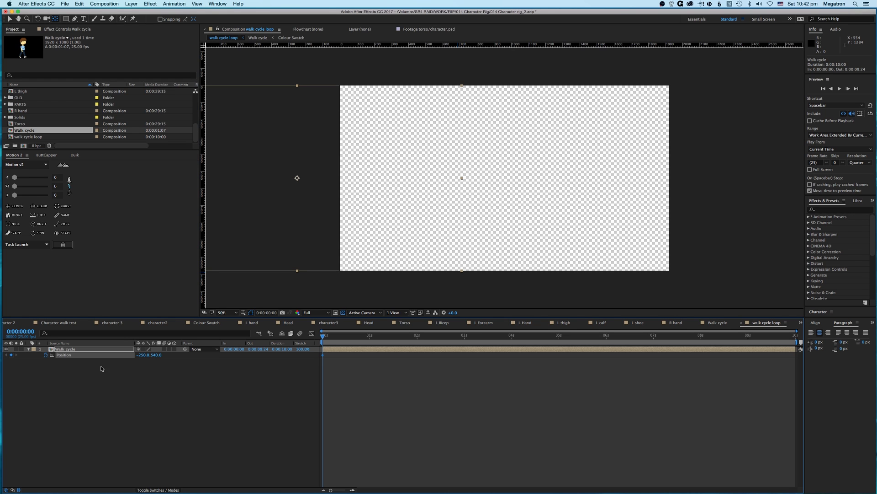
Keyframe the layer's Position at 2188.0, 540.0 at 0:00:03:00, end the work area there and preview the walk
left_click_drag(406, 342, 465, 341)
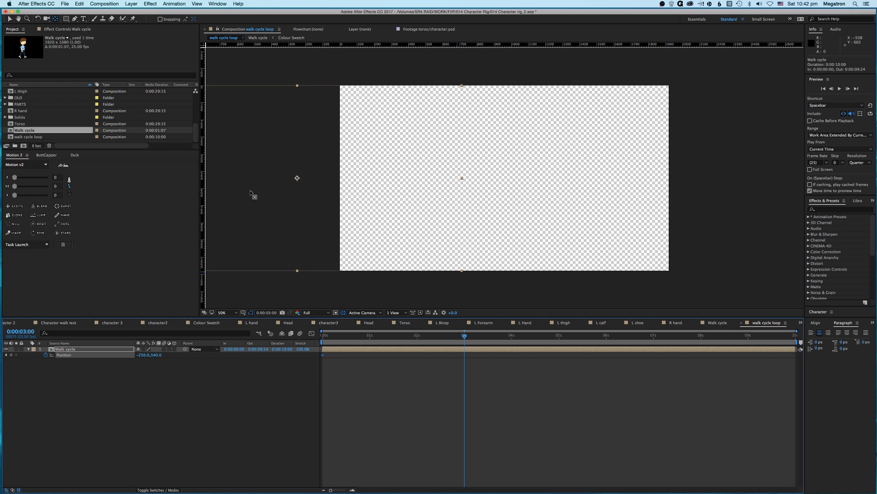
key("v")
left_click_drag(293, 188, 716, 213)
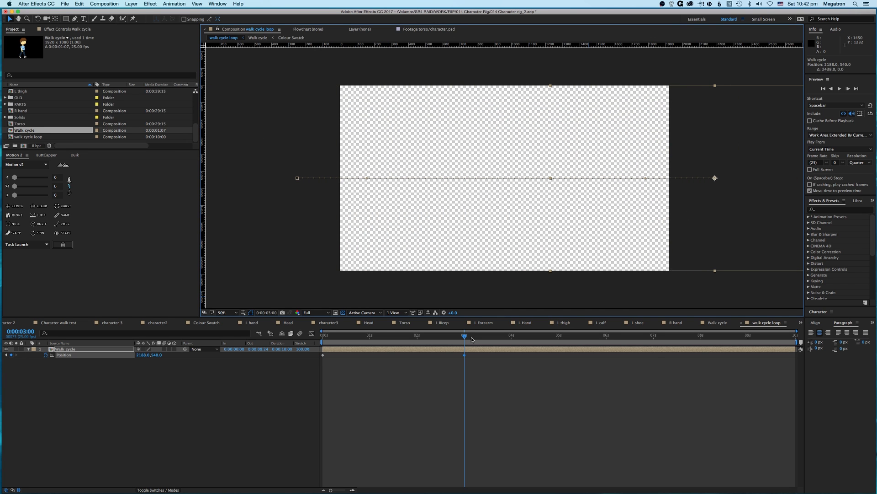
key("n")
key("Home")
key("space")
Move the second Position keyframe and the work area's end to about 4.5 seconds and replay the walk
left_click_drag(464, 355, 535, 342)
key("Home")
key("space")
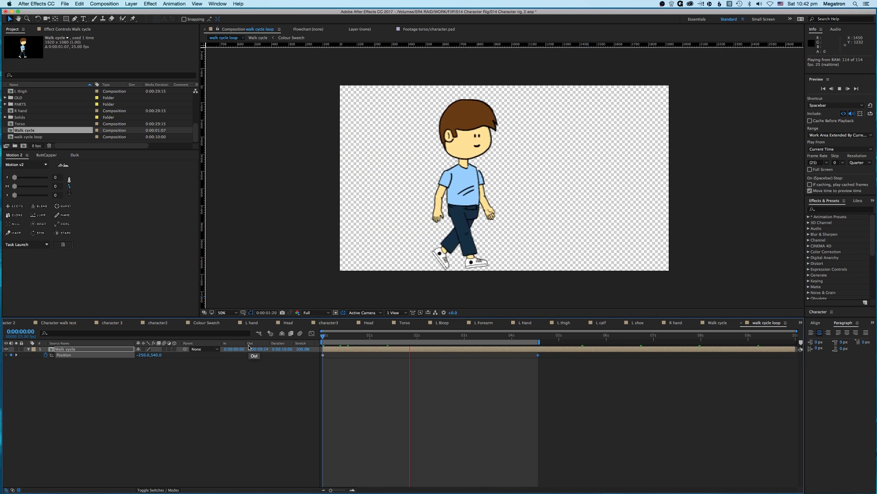